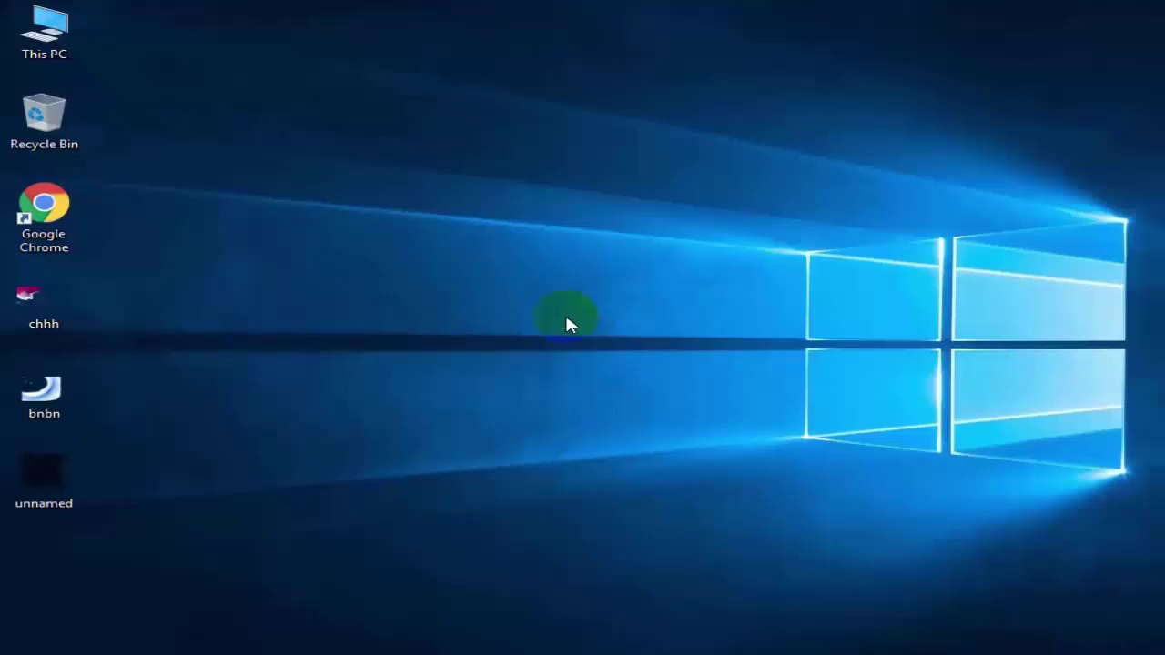
Refresh the Windows desktop from its right-click menu
right_click(441, 224)
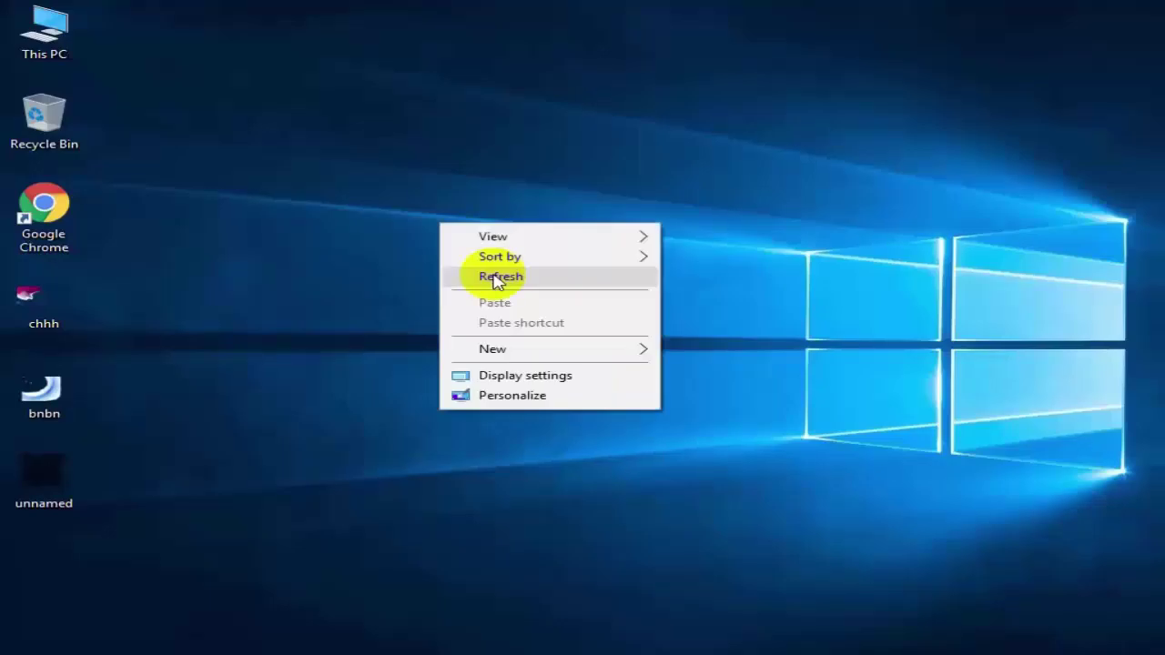
click(495, 278)
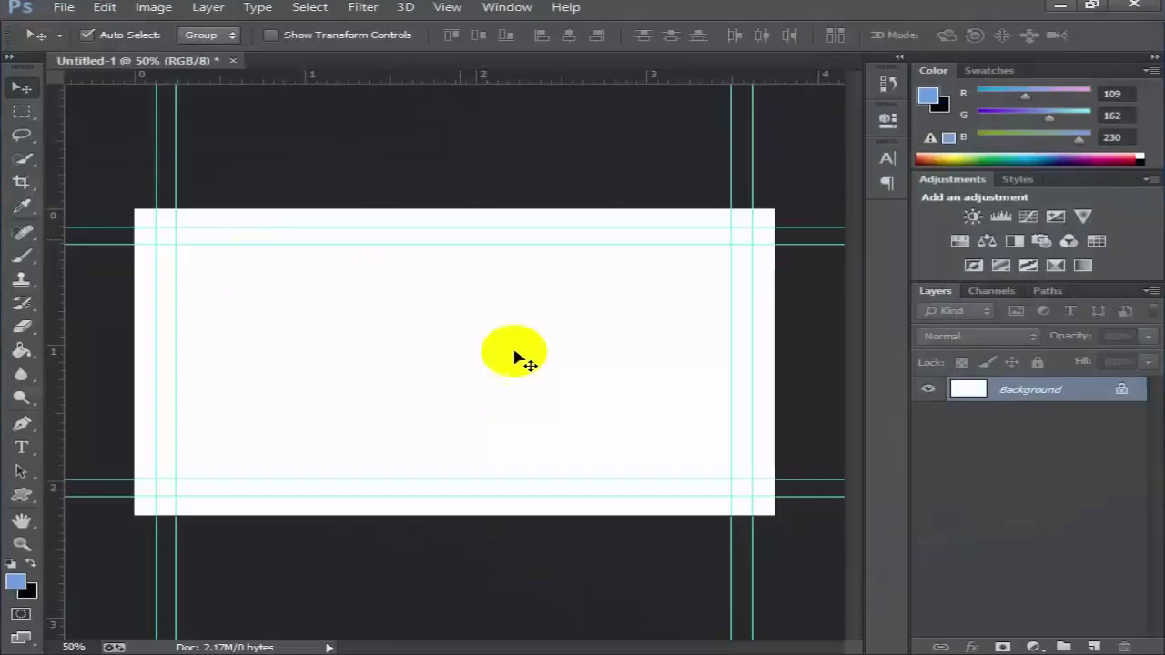
Place the bnbn swirl image on the card and scale it up to about 124%
click(1065, 6)
double_click(48, 392)
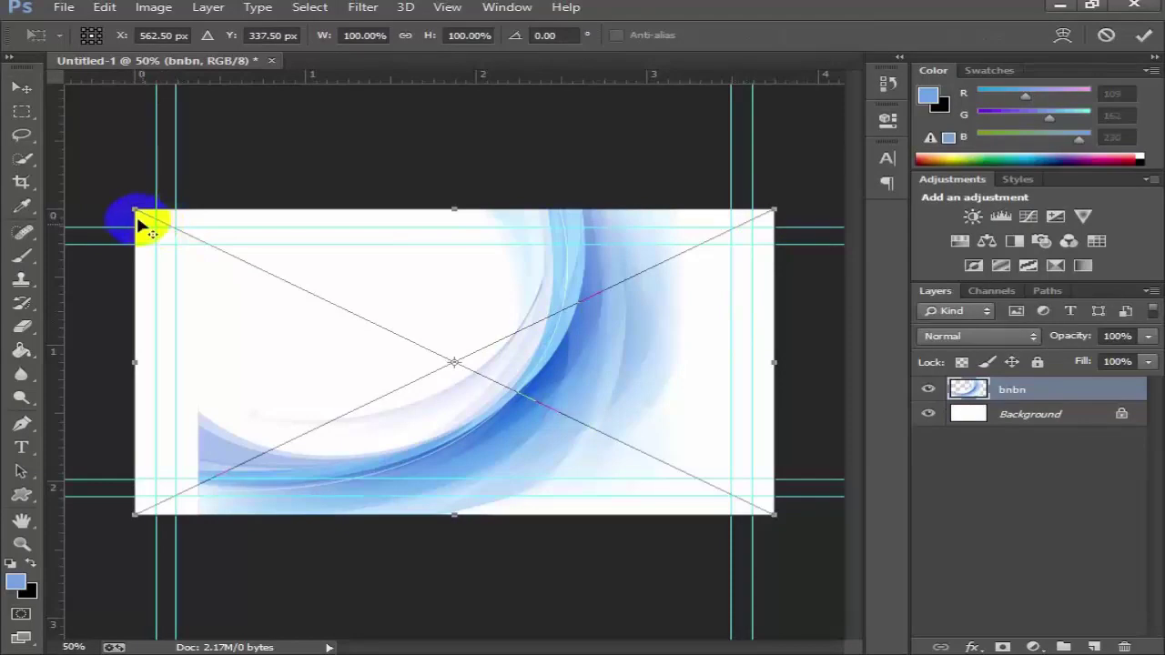
drag(135, 210, 95, 155)
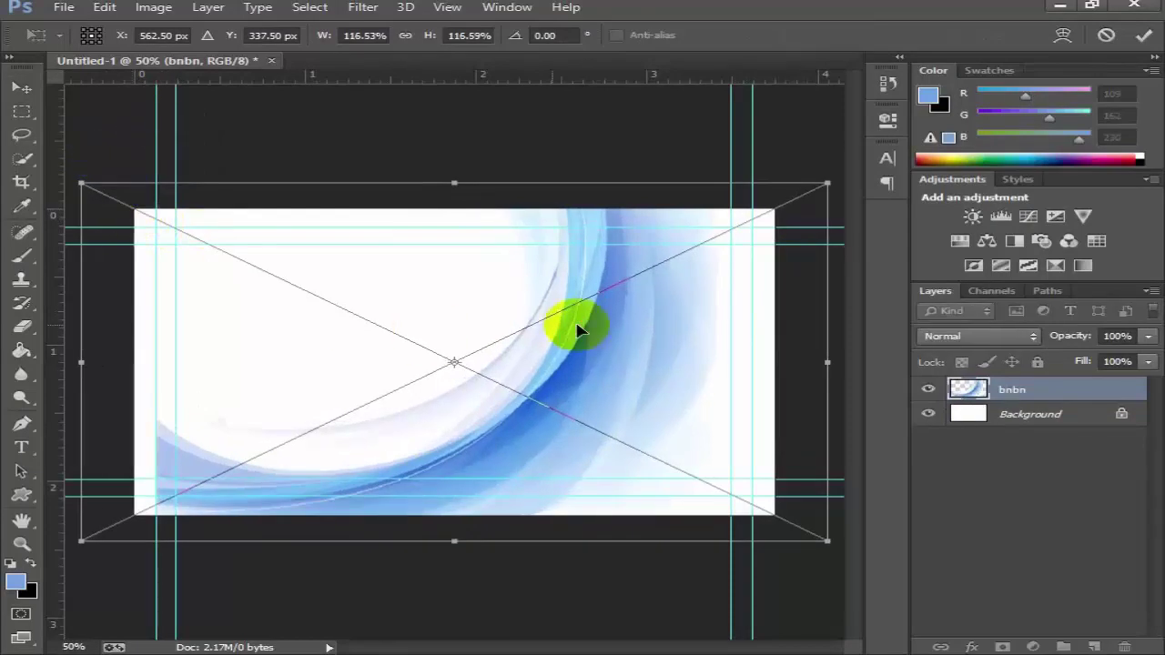
drag(577, 325, 546, 328)
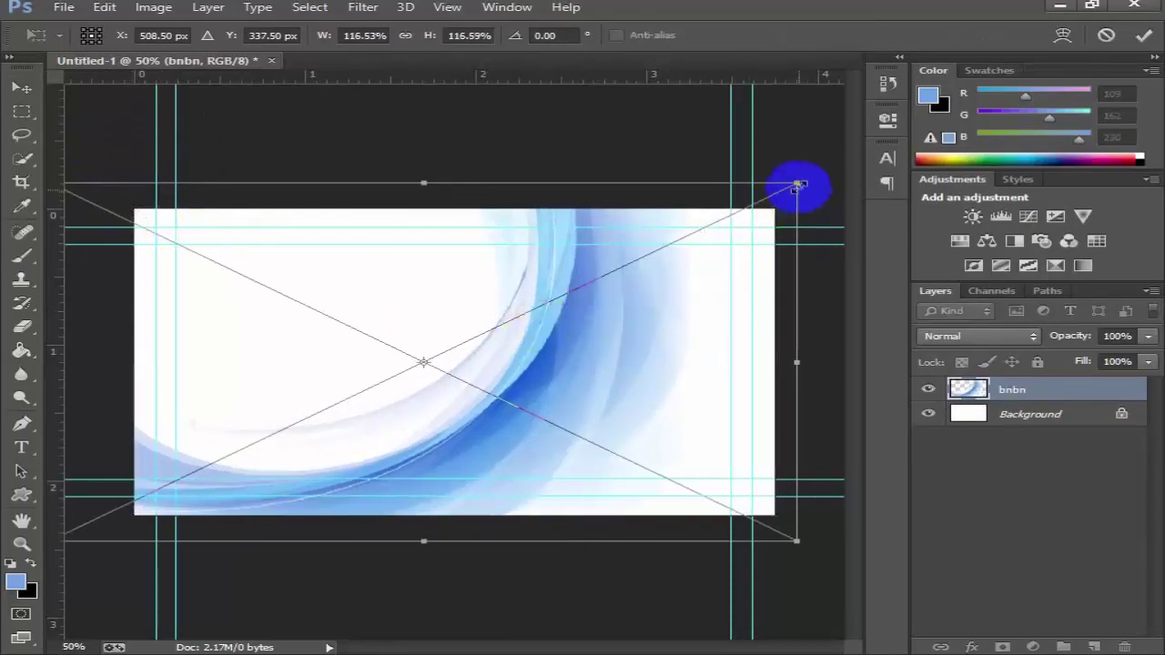
drag(797, 184, 842, 159)
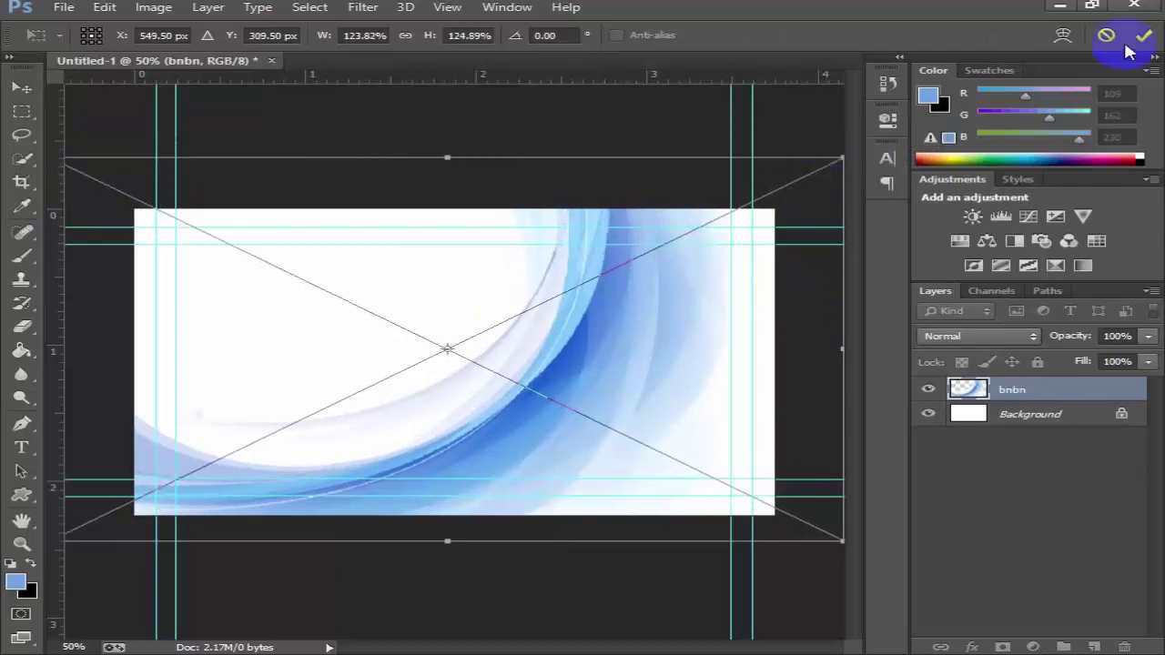
double_click(573, 373)
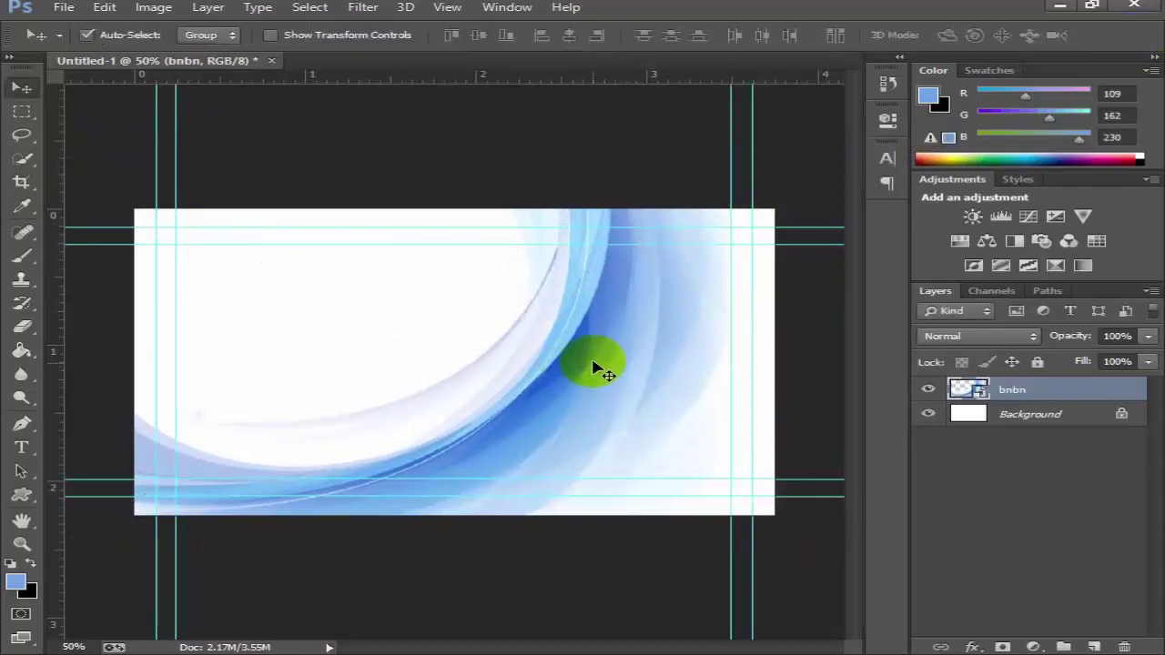
Free Transform the bnbn swirl to about 139% and shift it slightly up-right
alt+click(515, 313)
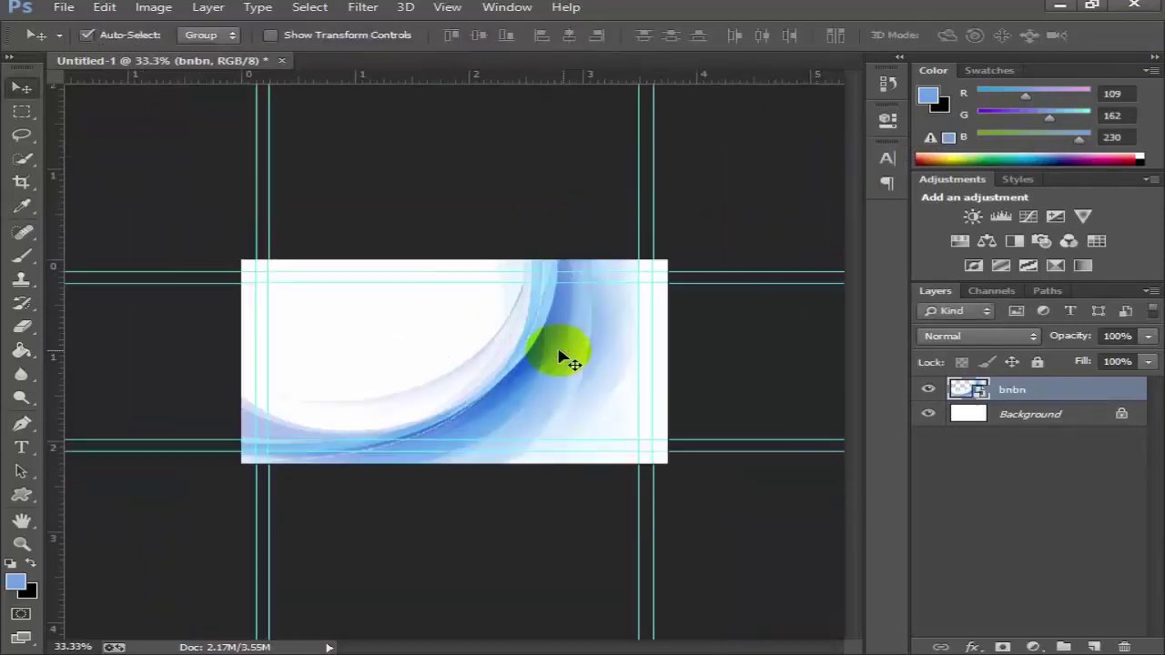
click(105, 7)
click(328, 322)
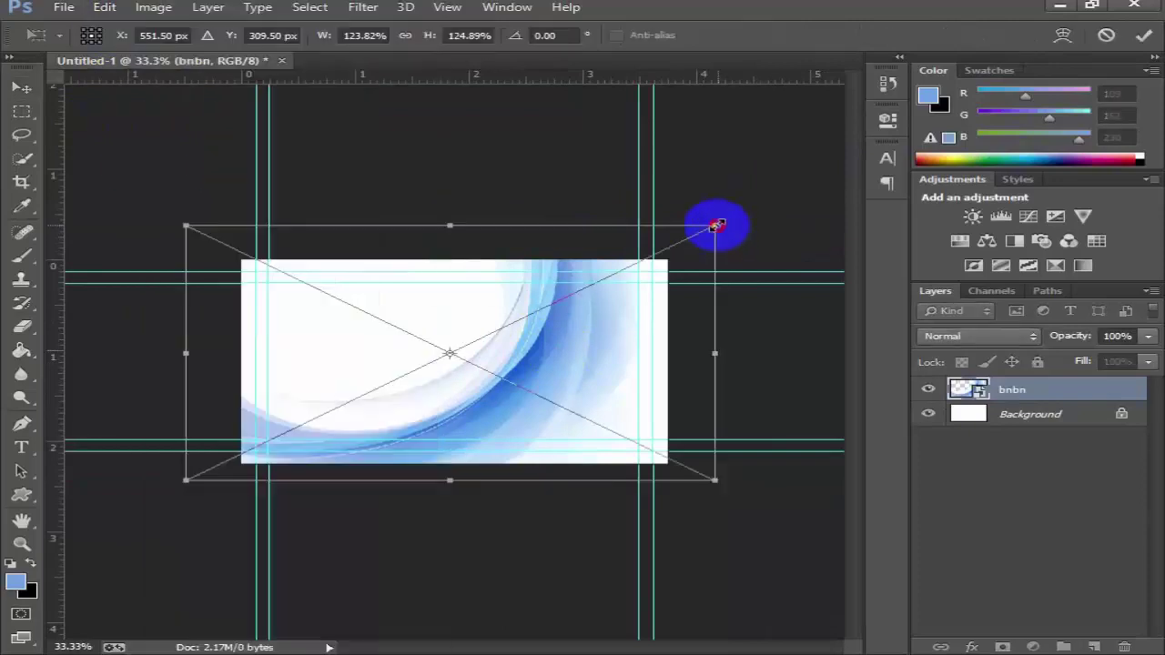
drag(718, 224, 743, 203)
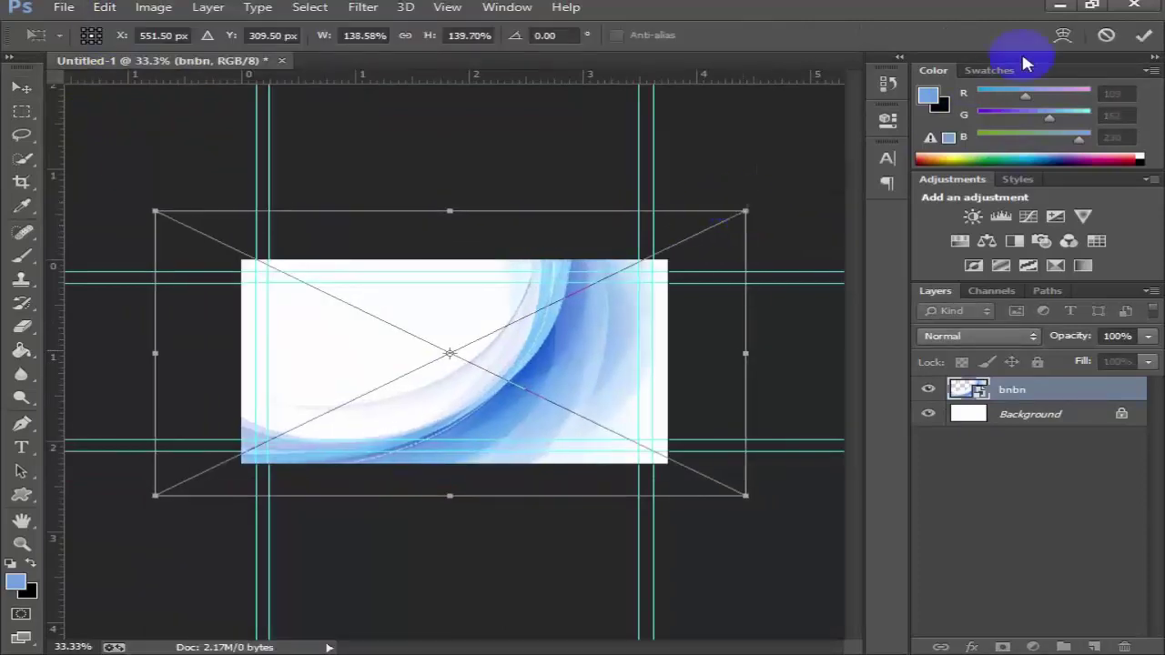
click(1141, 34)
drag(580, 321, 588, 314)
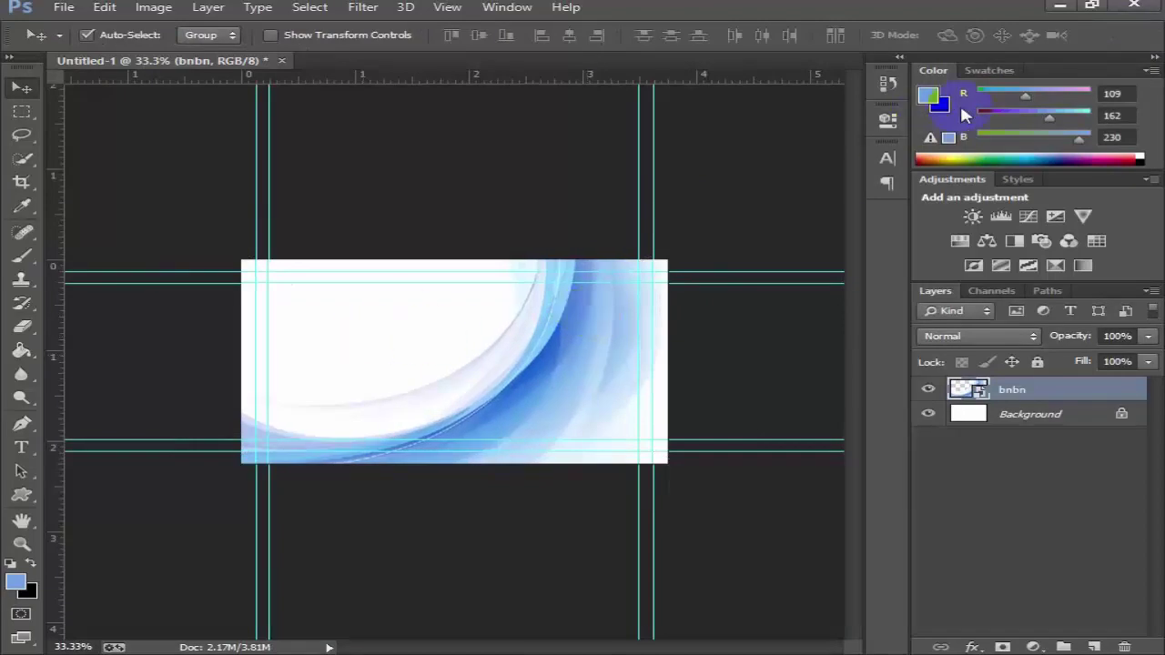
Browse This PC > Local Disk (E:) > Logo and select the lodi logo image
click(1061, 7)
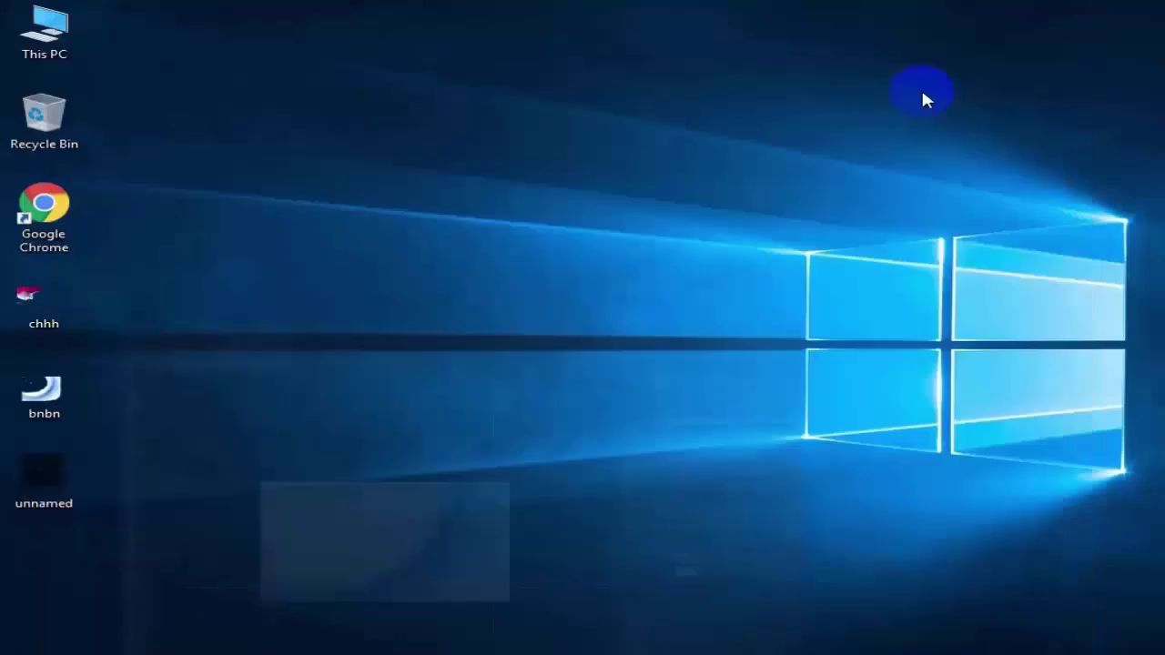
double_click(27, 35)
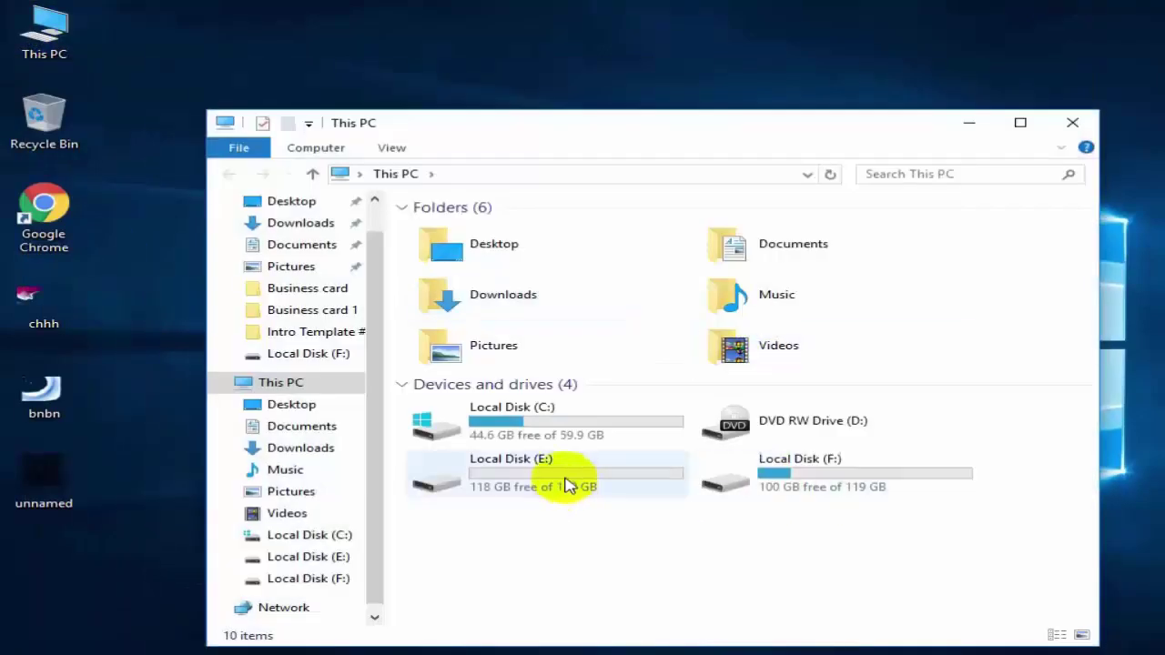
double_click(566, 486)
double_click(447, 302)
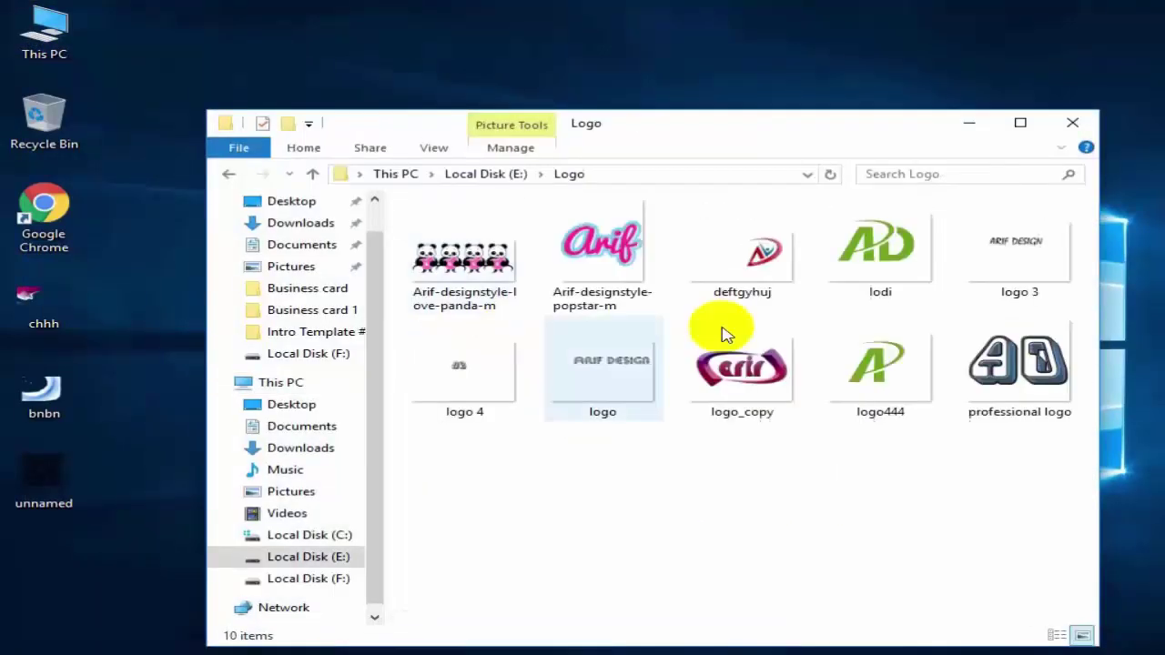
click(878, 250)
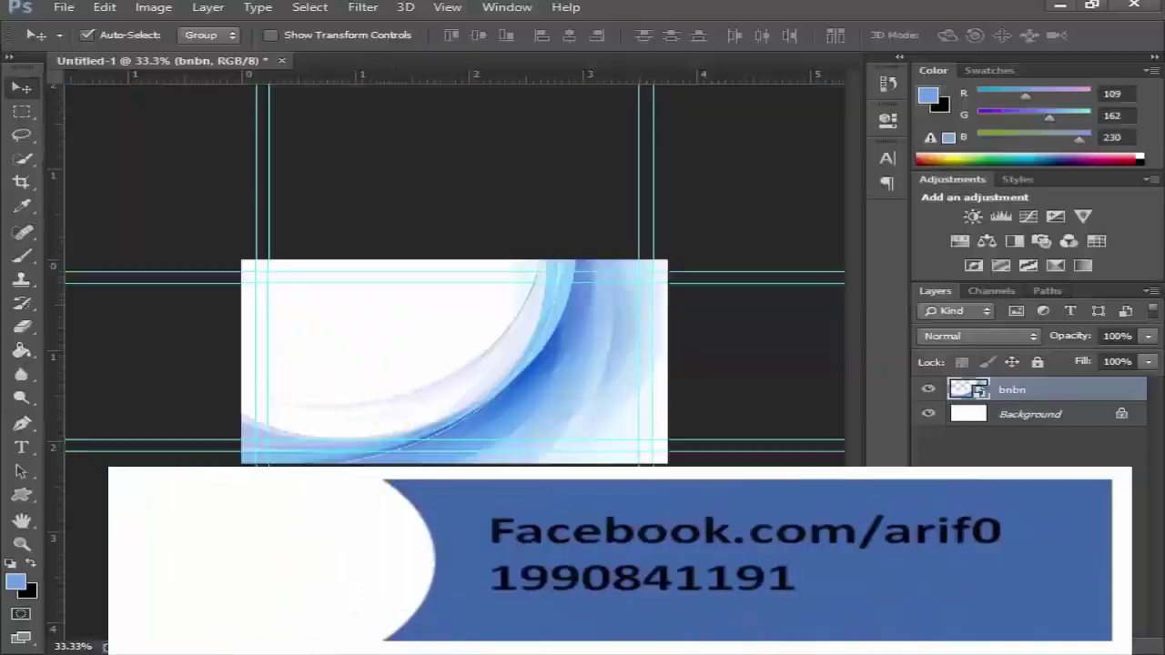
Shrink the placed lodi AD logo, apply it, and zoom in on it
mouse_move(617, 279)
mouse_down()
mouse_move(550, 292)
mouse_move(476, 330)
mouse_move(343, 315)
mouse_move(341, 305)
mouse_up()
click(1145, 36)
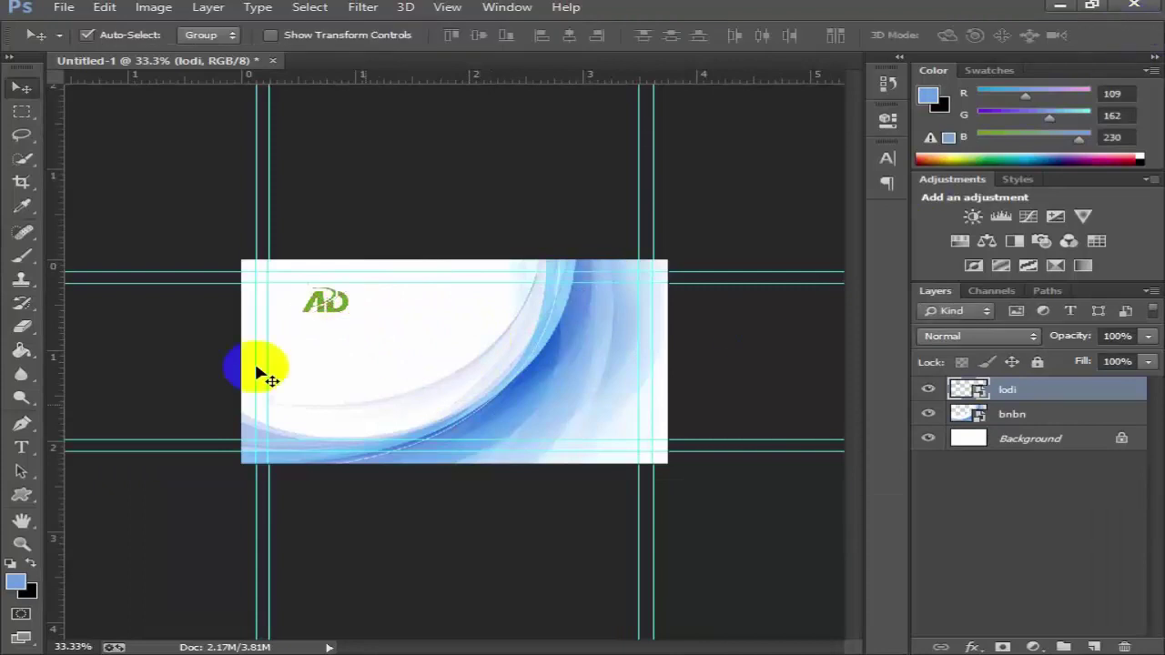
key(ctrl+plus)
key(ctrl+plus)
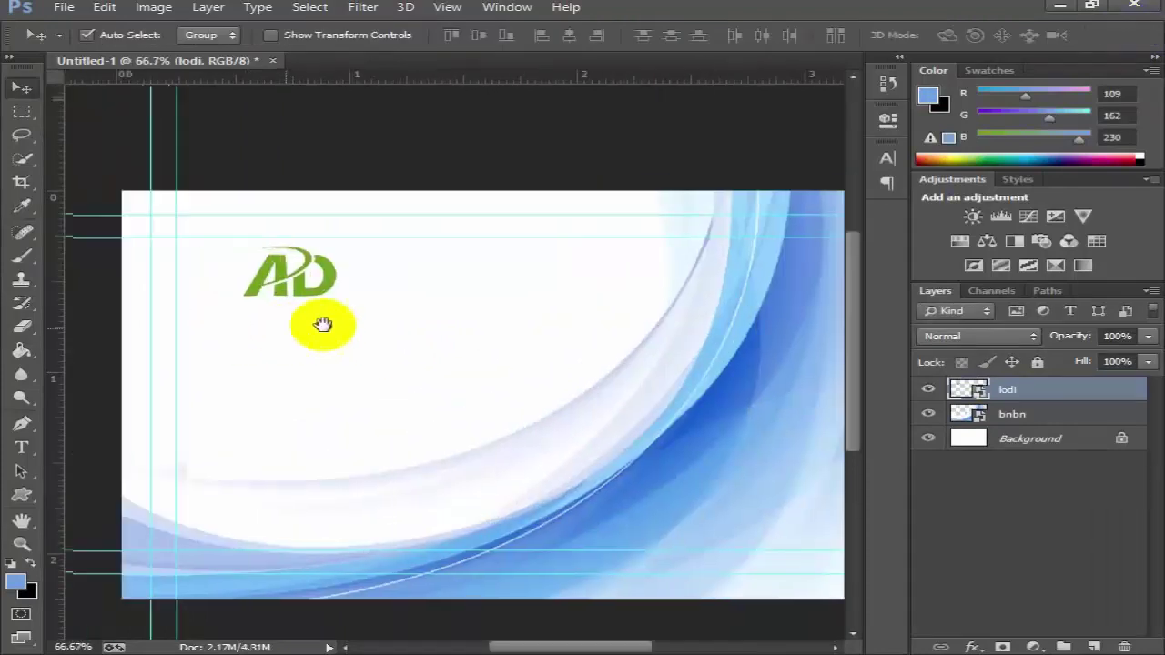
alt+click(319, 325)
ctrl+click(332, 282)
drag(333, 282, 345, 317)
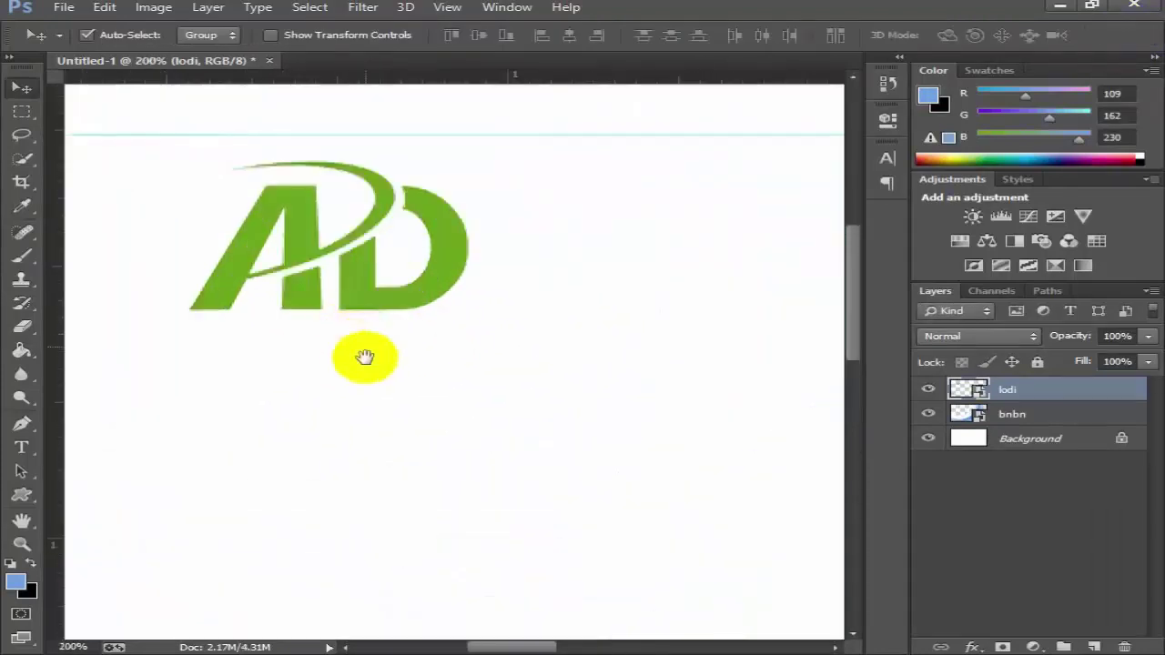
Add ARIF DESIGN text below the logo and align the logo above it
click(21, 447)
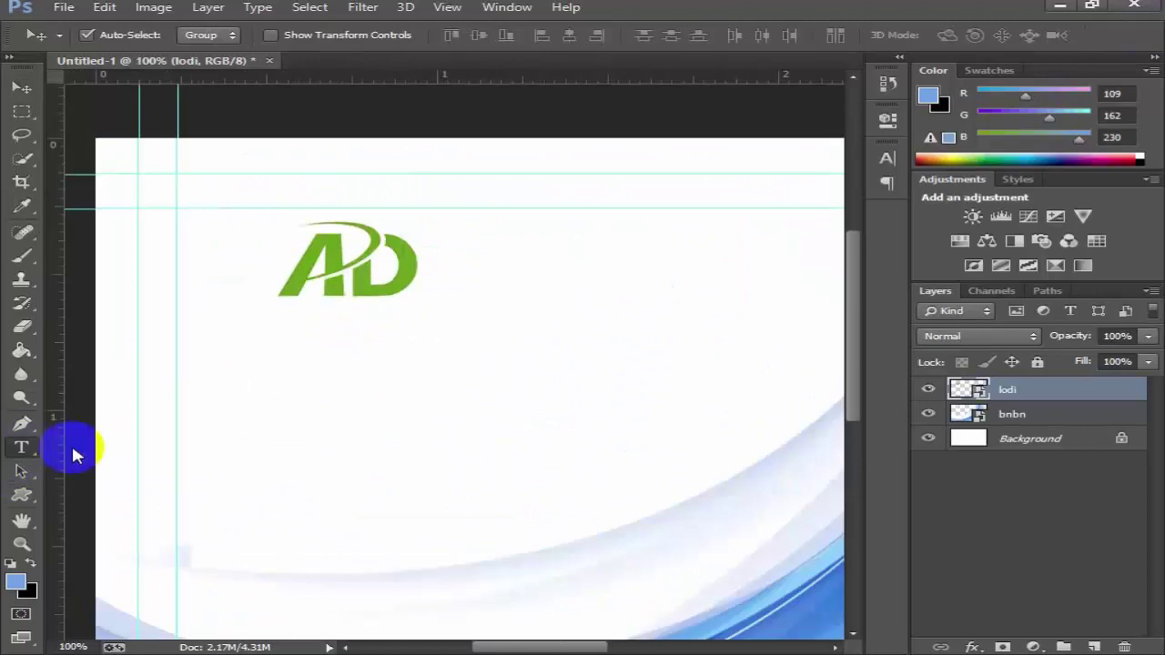
click(310, 369)
text(ARIF DESIGN)
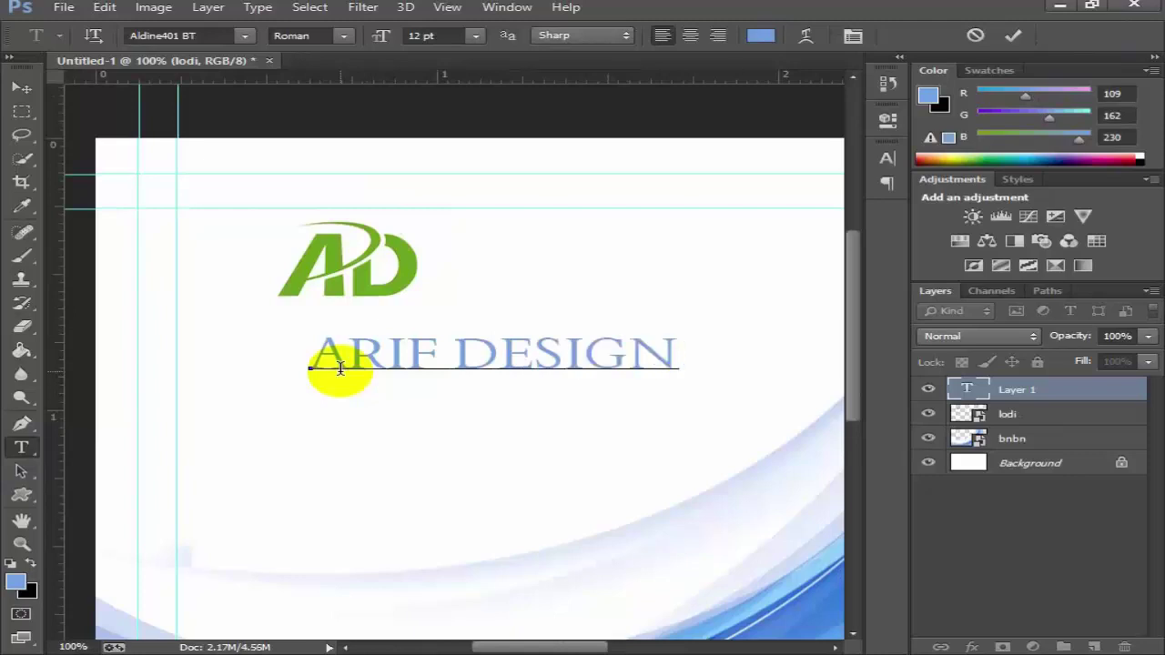
drag(481, 411, 380, 389)
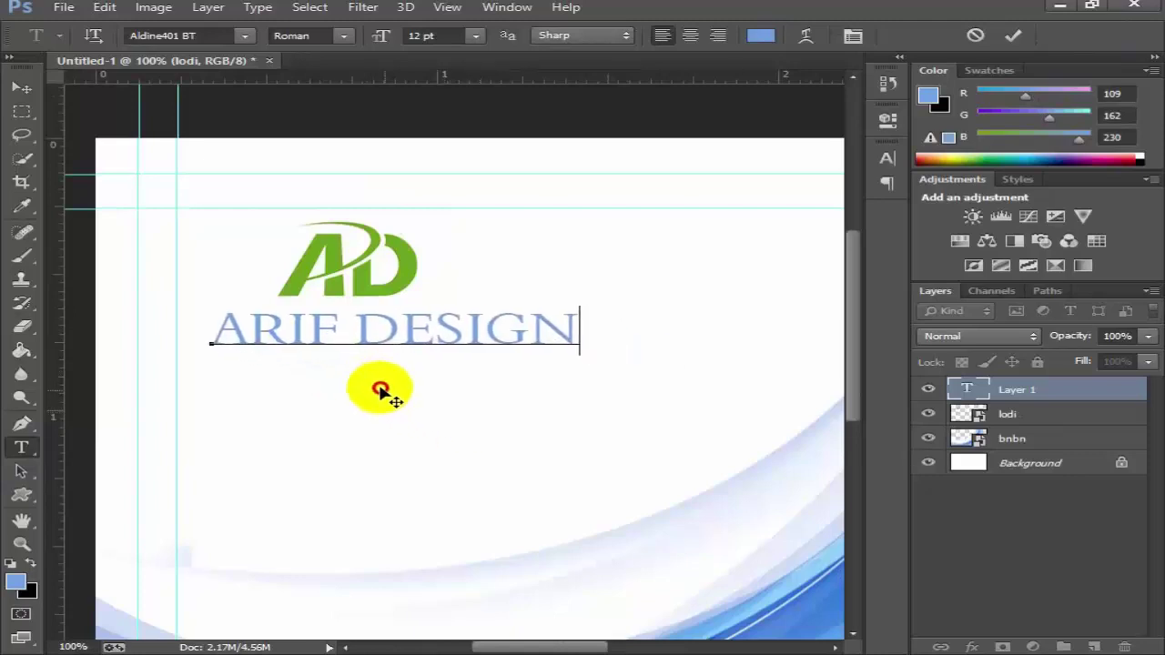
click(1017, 41)
click(22, 87)
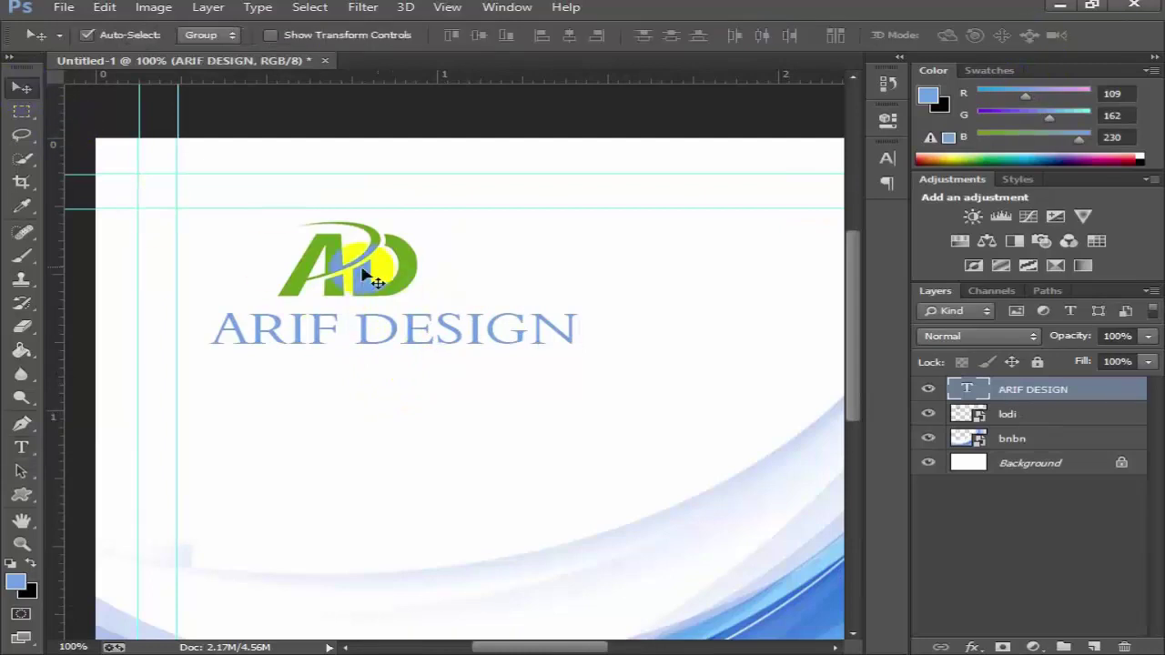
drag(364, 275, 391, 279)
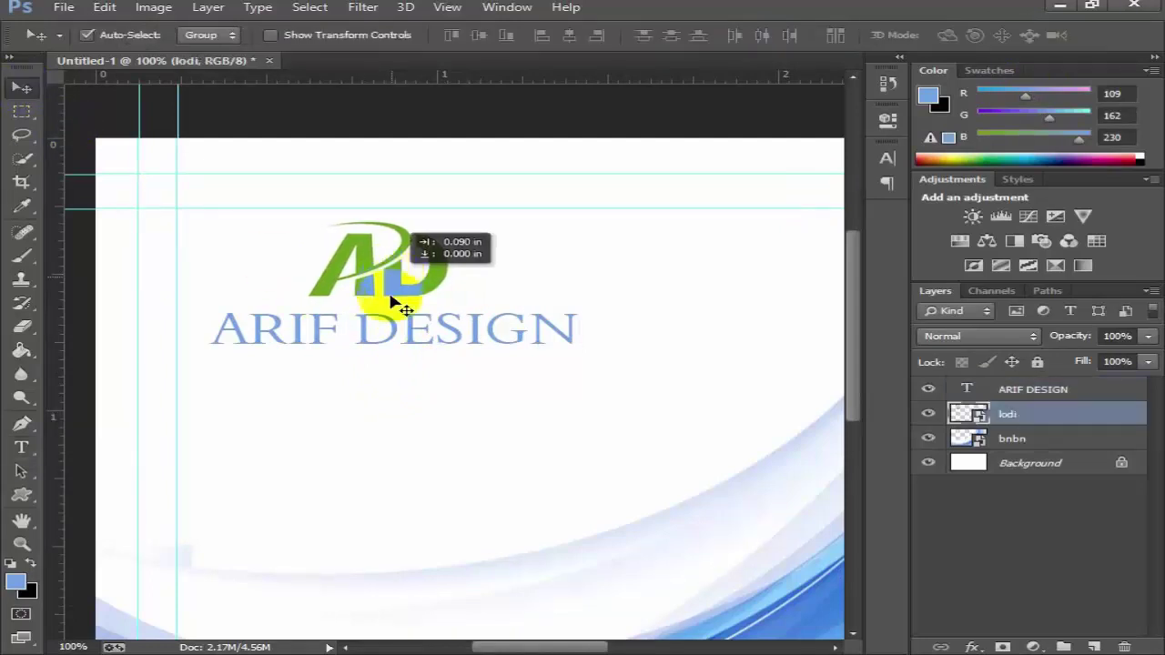
click(394, 335)
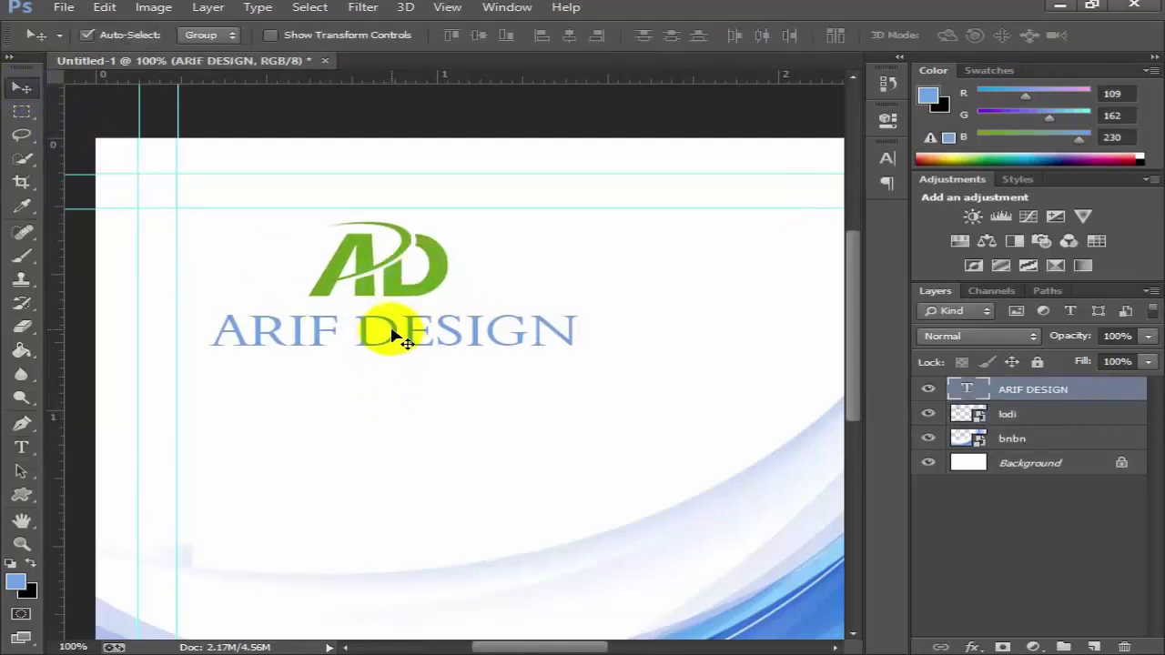
drag(366, 342, 366, 341)
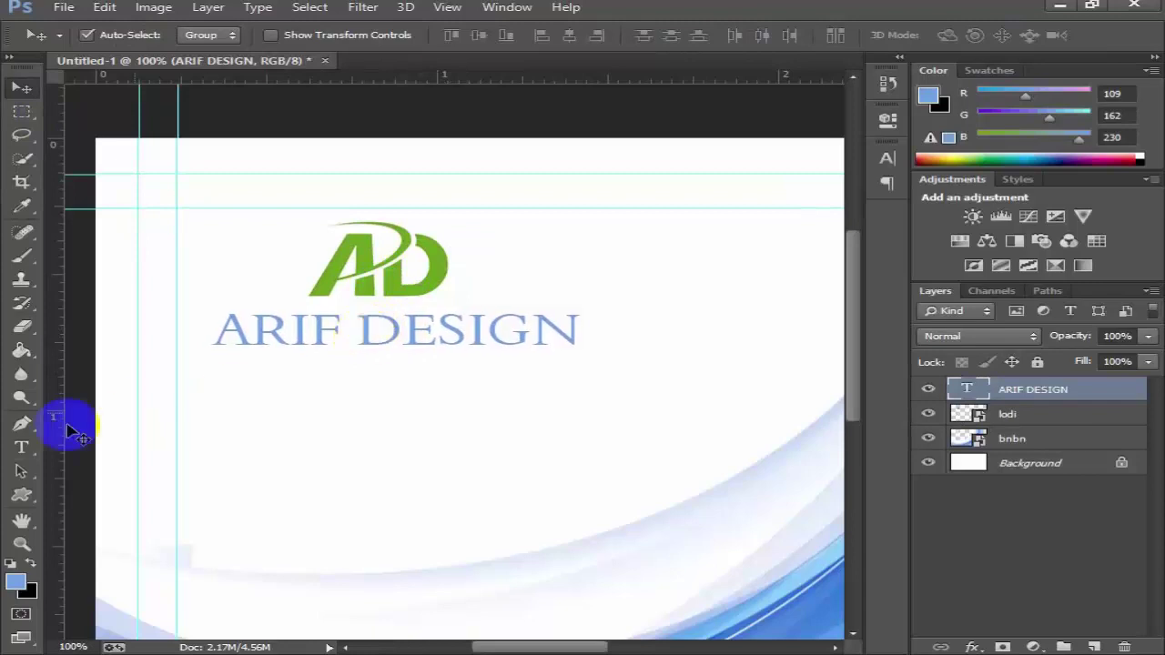
Set the ARIF DESIGN text font to Alfredo Heavy and nudge it up slightly
click(23, 448)
drag(219, 332, 582, 332)
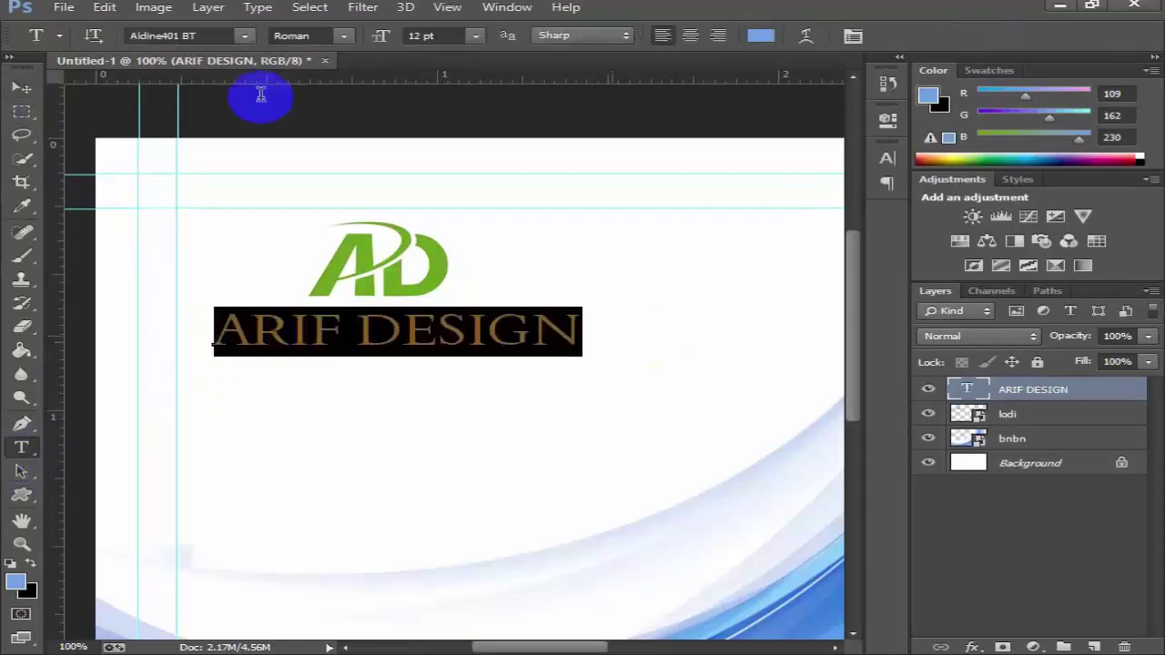
click(246, 36)
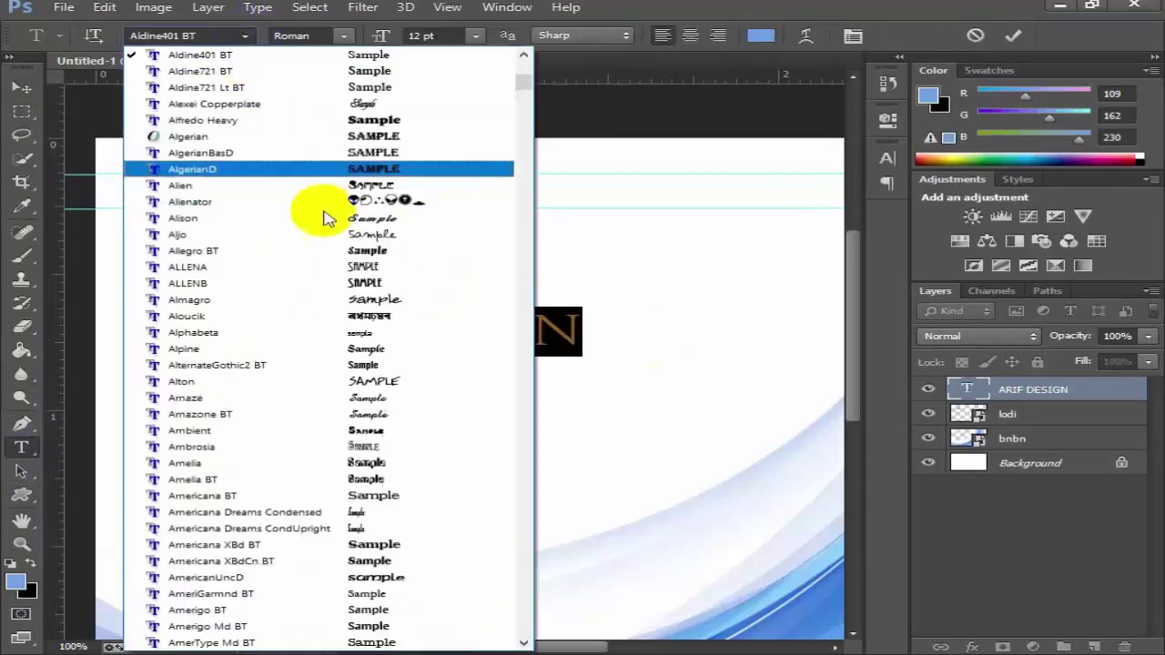
click(387, 118)
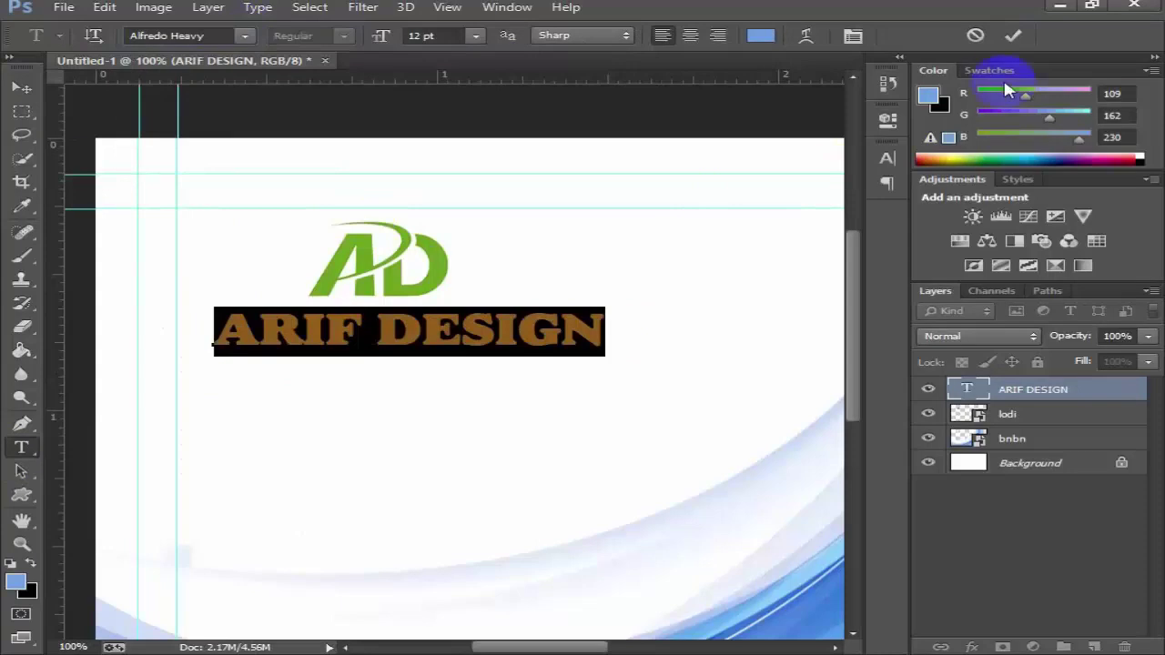
click(1013, 36)
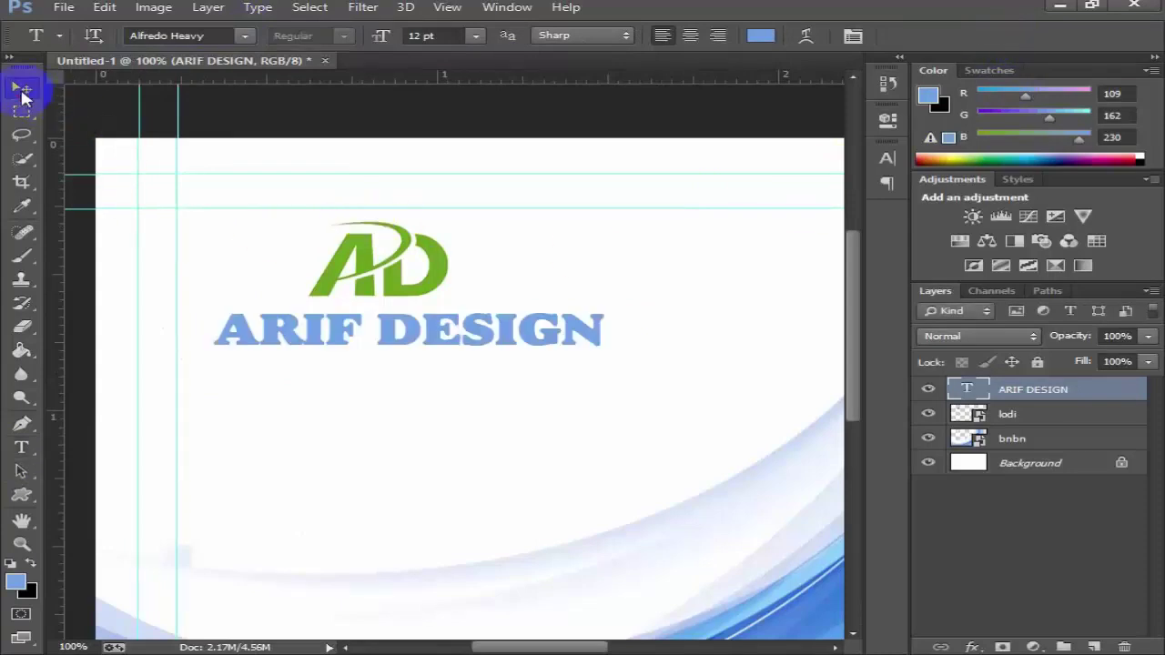
click(23, 91)
drag(450, 333, 450, 330)
Colour the ARIF DESIGN text with the green sampled from the AD logo
click(22, 447)
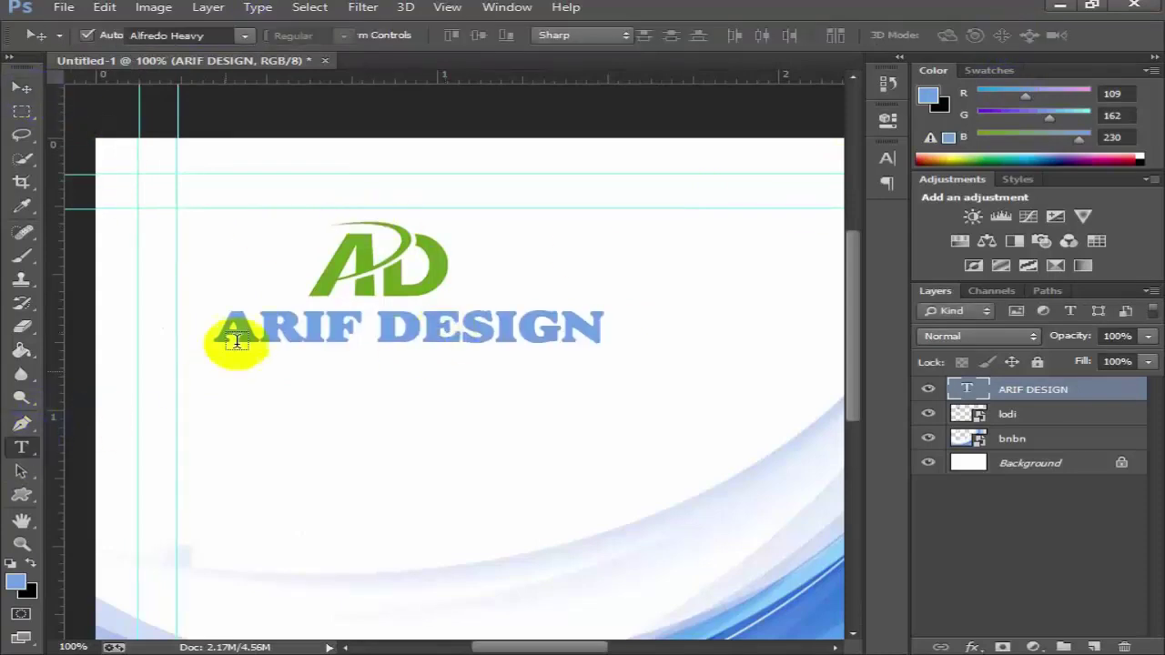
drag(229, 330, 819, 304)
click(761, 36)
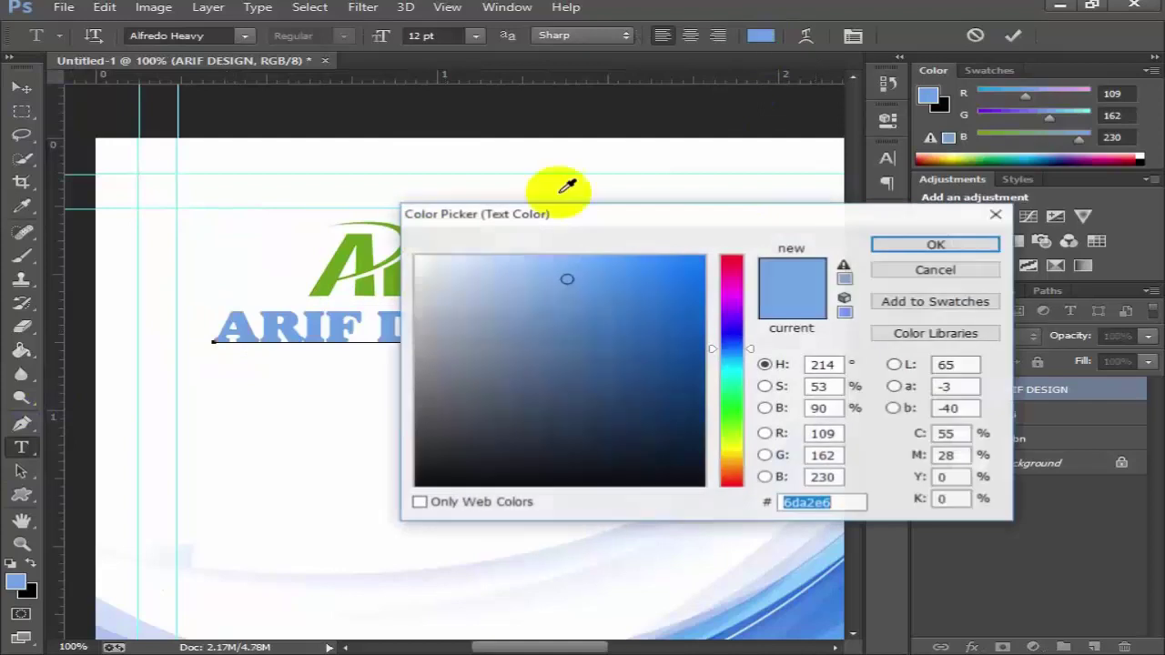
click(359, 250)
click(916, 246)
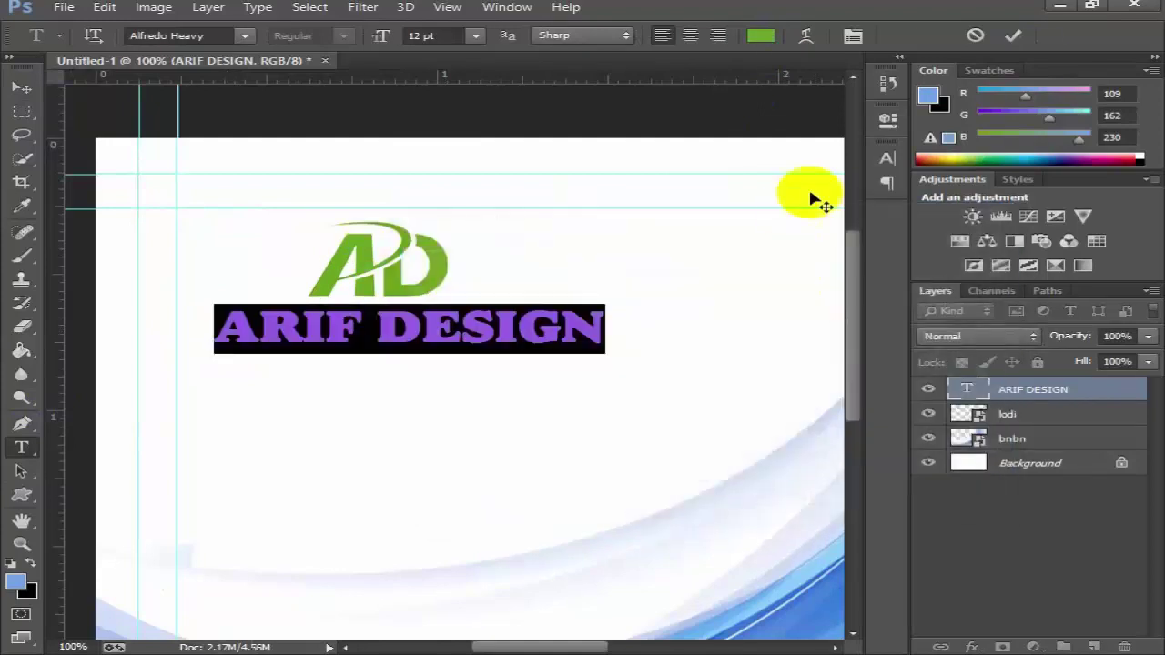
click(1015, 35)
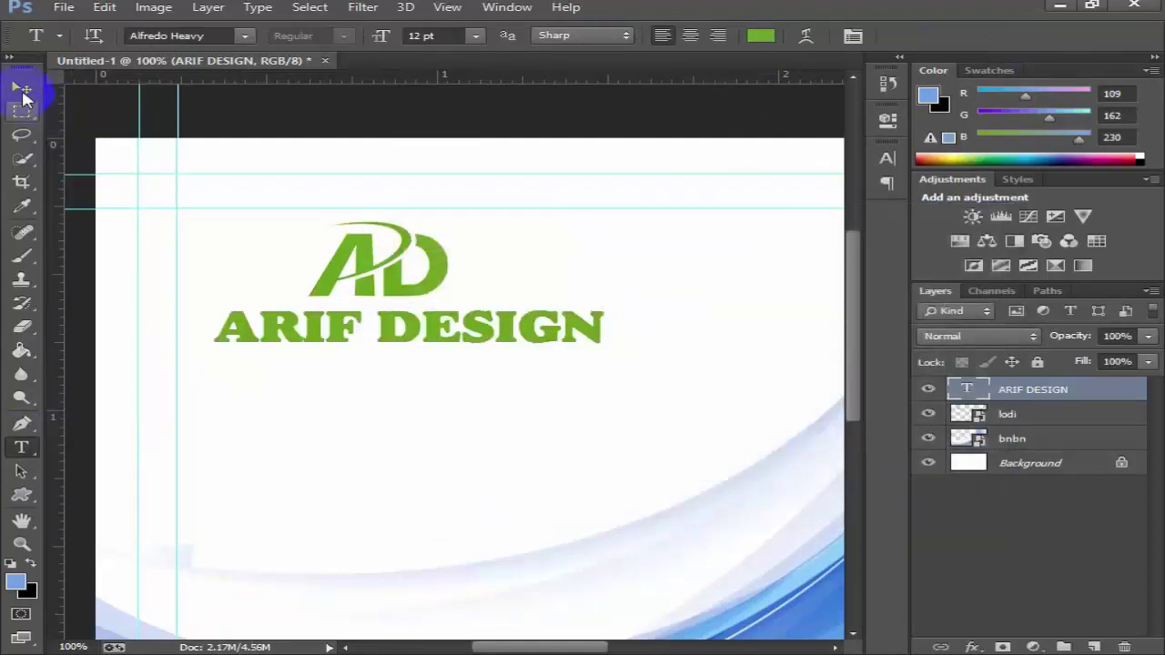
click(21, 89)
click(22, 447)
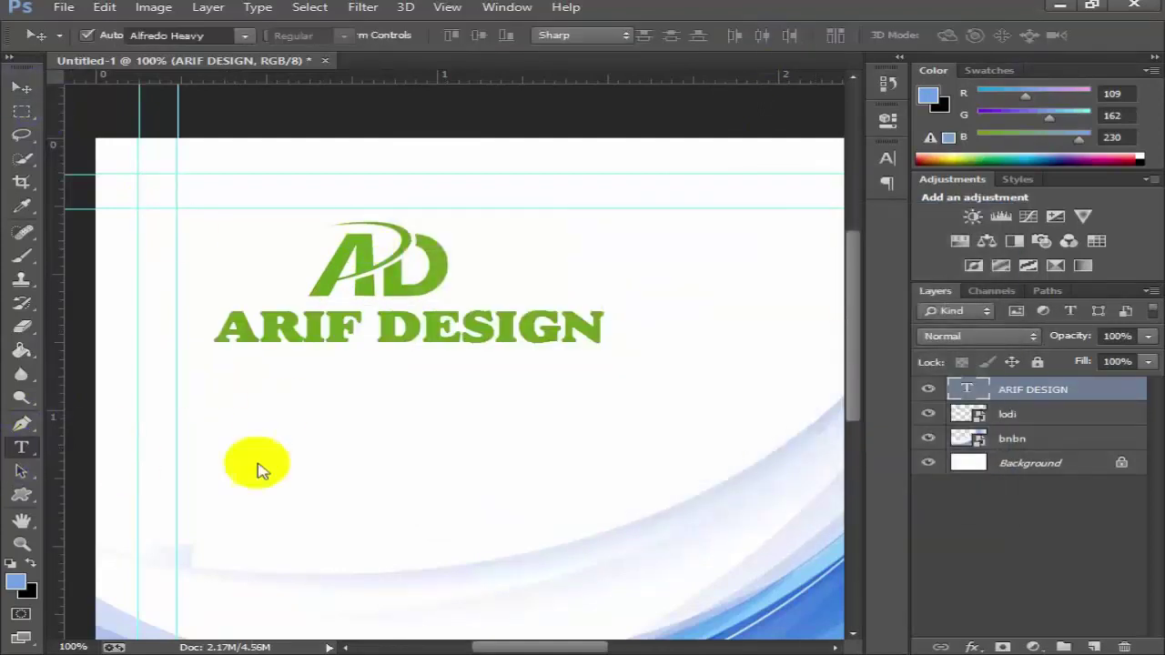
Type the 'Business card' line and colour it with the blue sampled from the swoosh
click(262, 393)
text(BU)
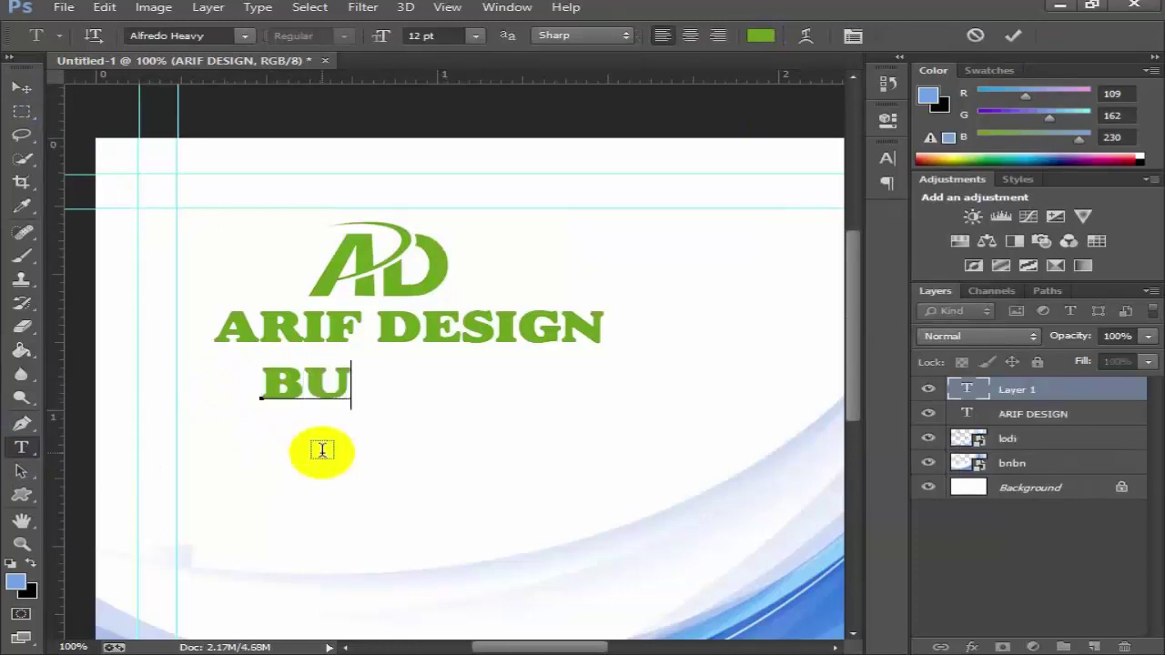
key(BackSpace)
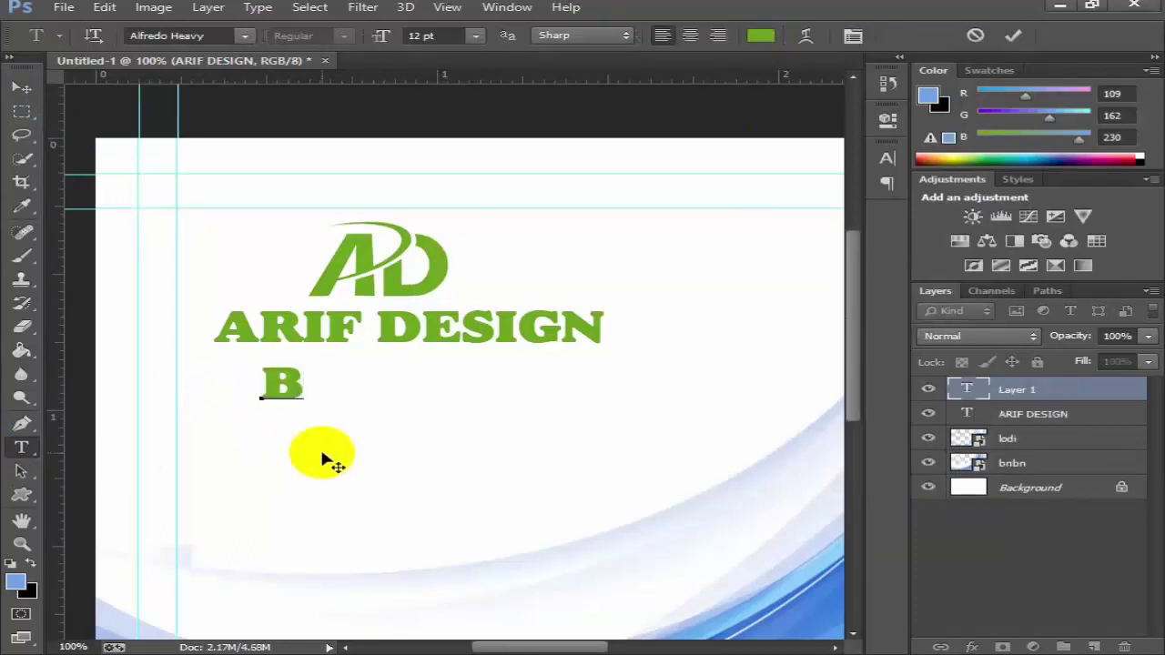
text(usine)
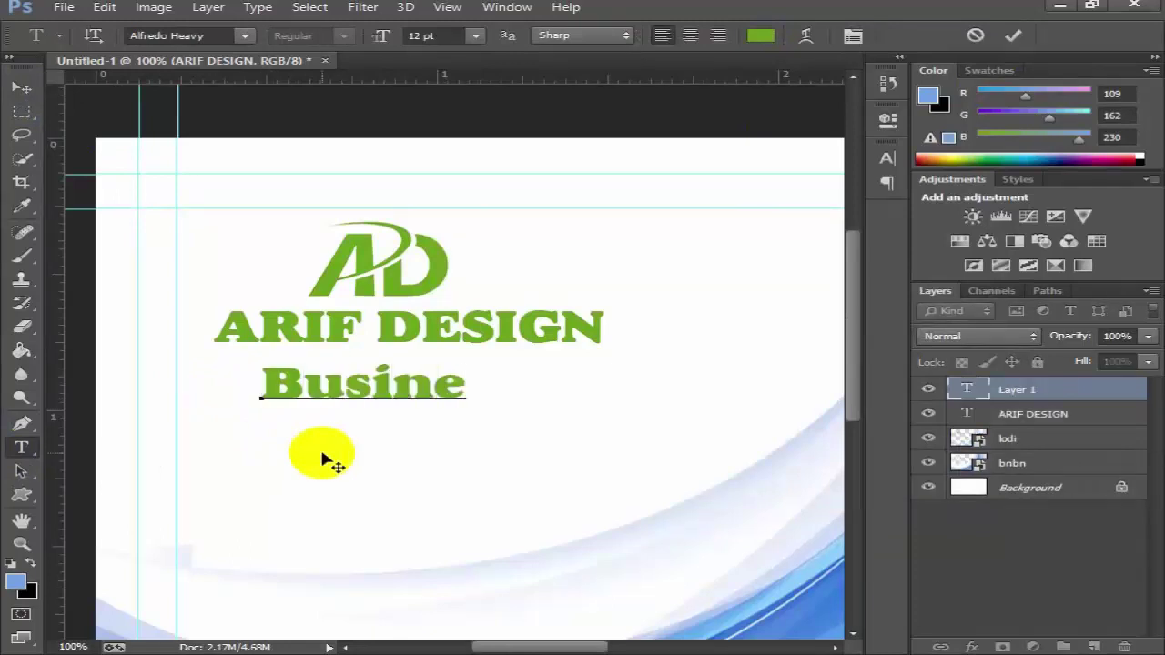
text(ss card)
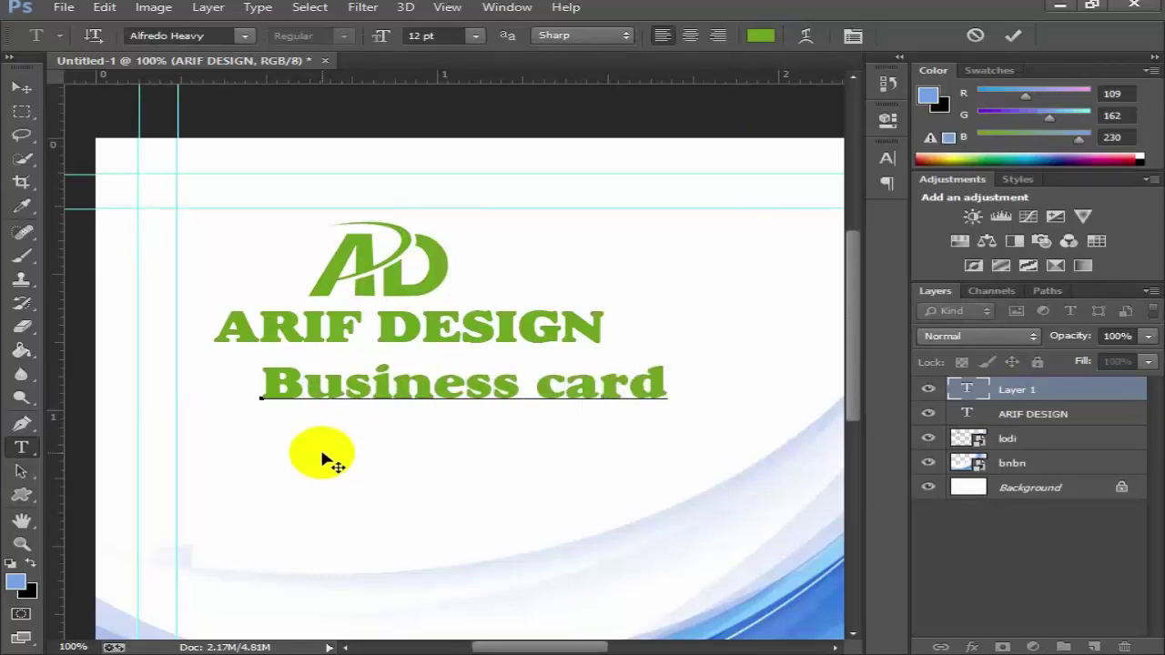
mouse_move(642, 387)
mouse_down()
mouse_move(669, 392)
mouse_move(117, 389)
mouse_up()
click(761, 36)
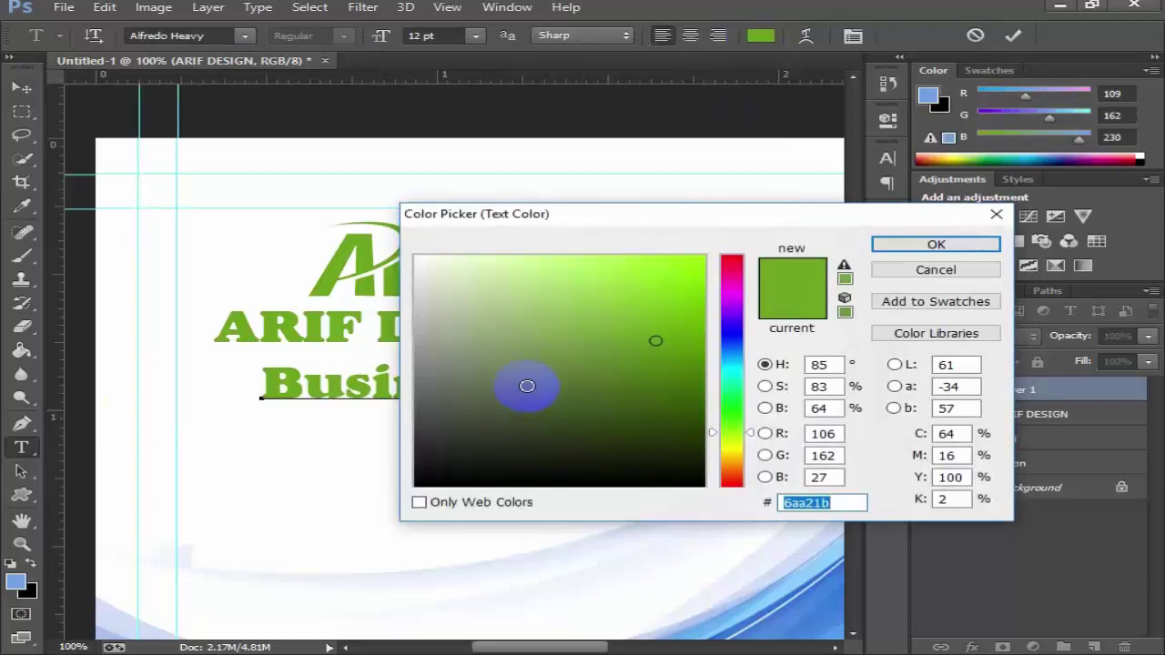
click(792, 594)
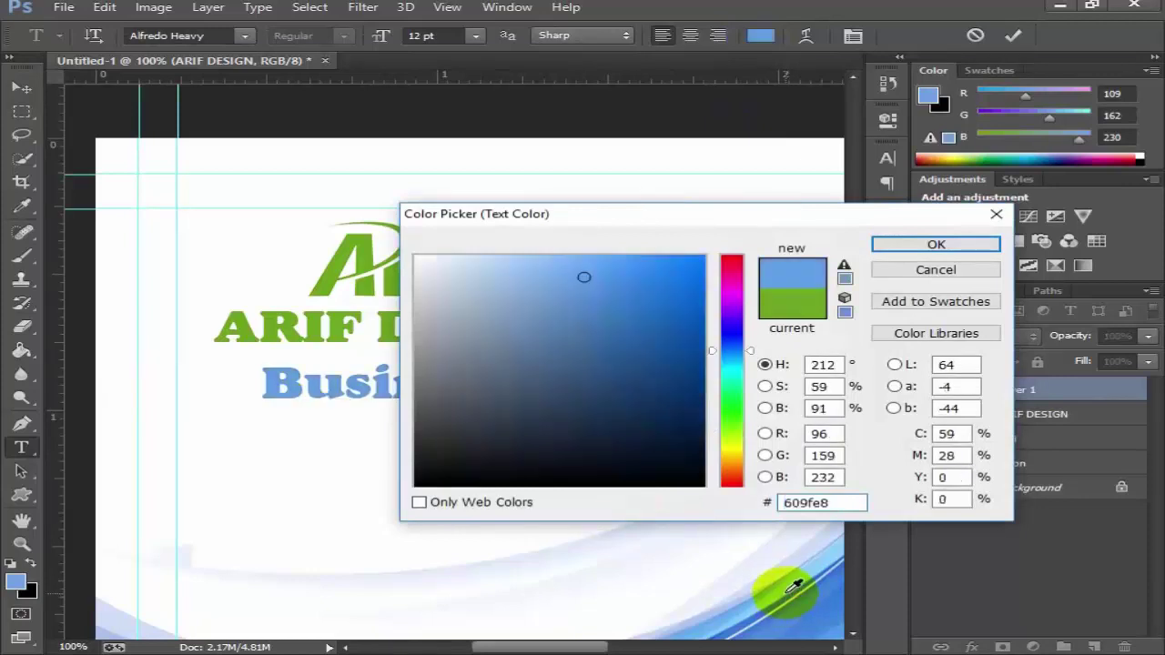
click(935, 245)
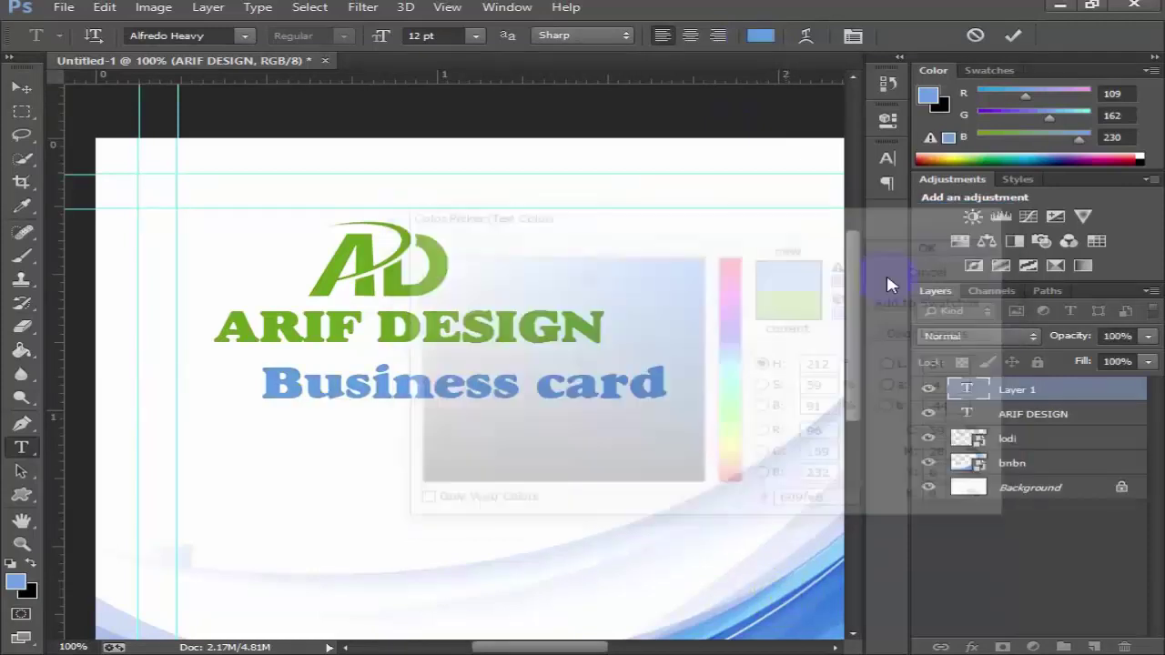
click(1013, 34)
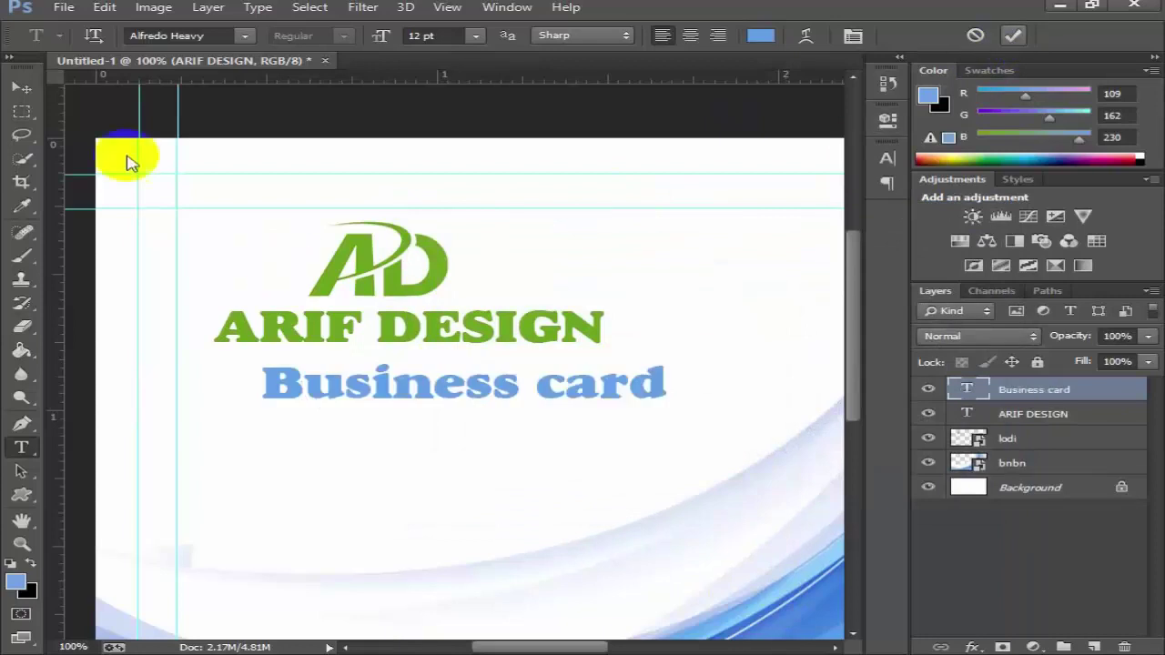
Move 'Business card' under ARIF DESIGN, scale it to about 58%, and centre it
click(22, 88)
drag(407, 393, 352, 375)
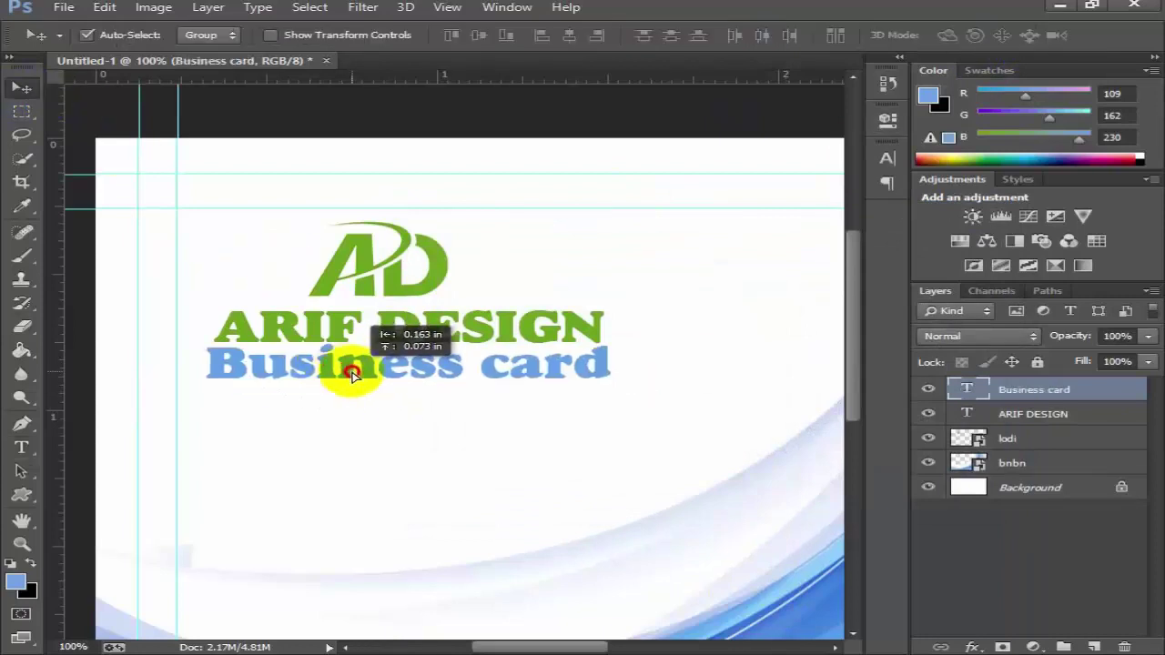
key(ctrl+t)
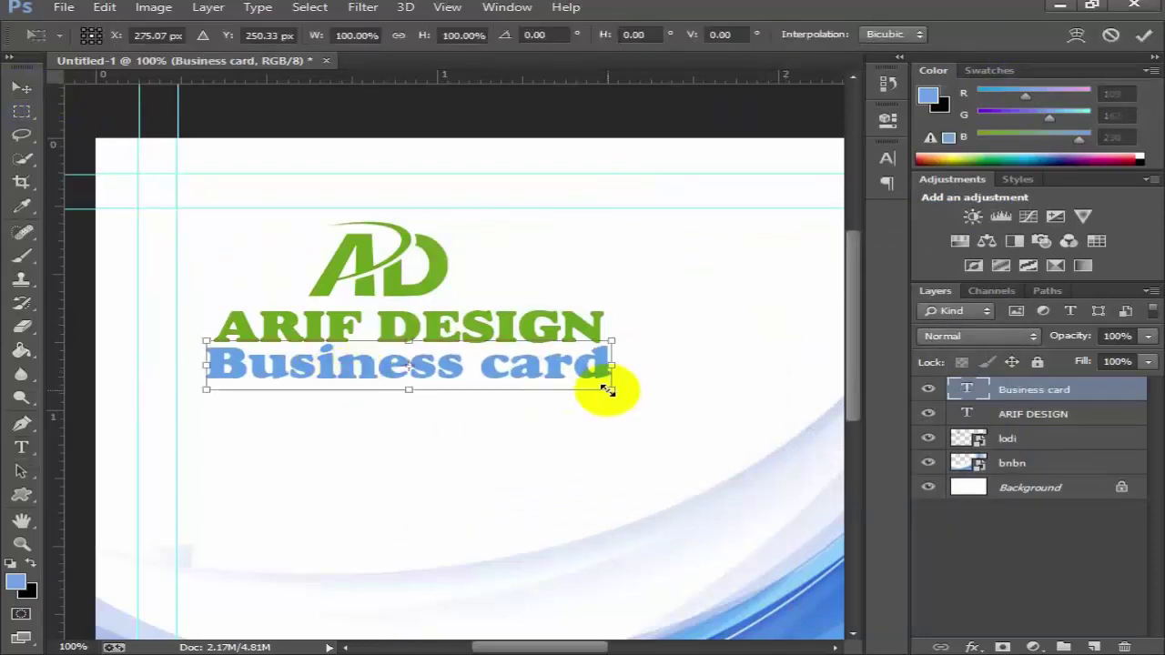
drag(608, 379, 526, 372)
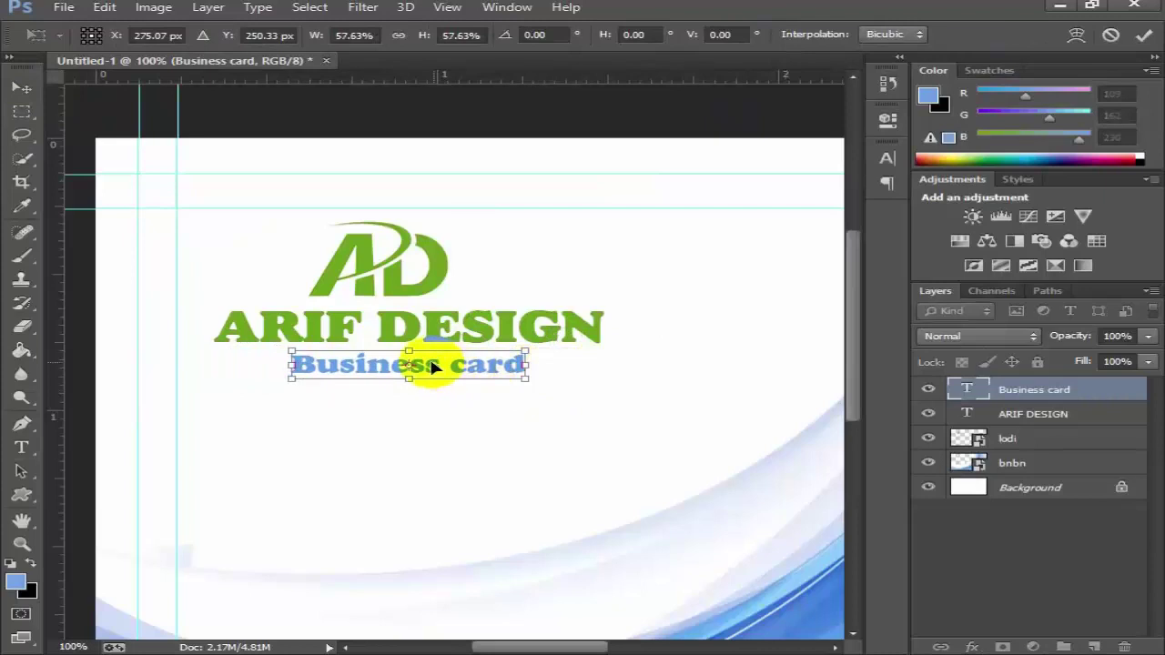
drag(423, 364, 444, 369)
click(1143, 35)
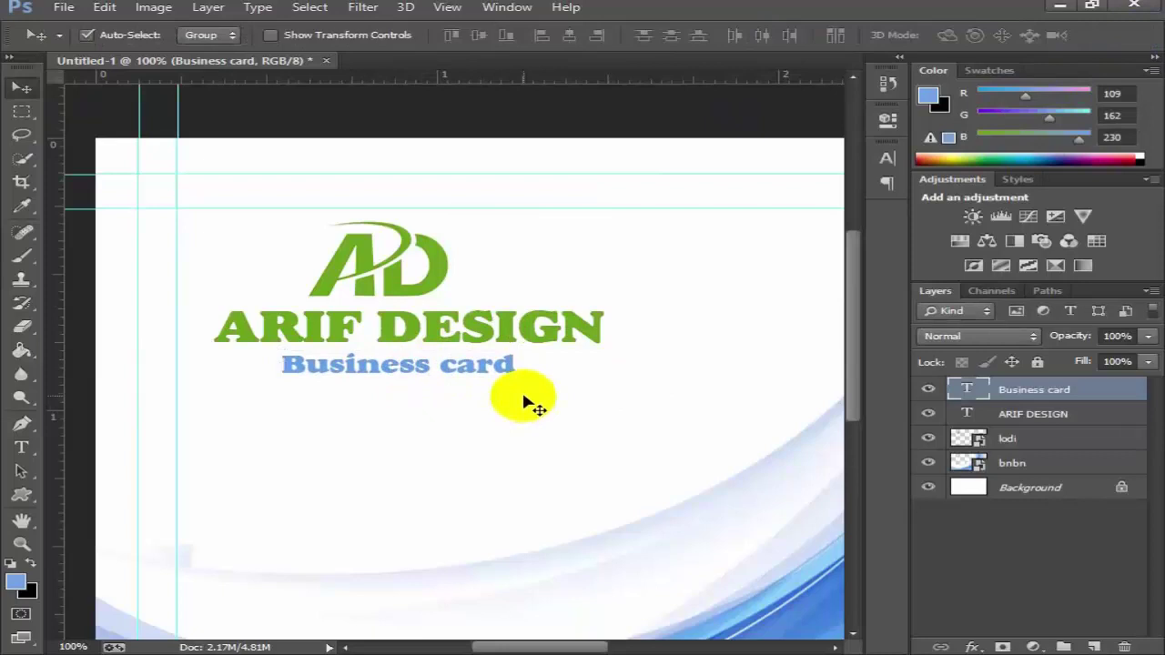
key(ctrl+minus)
key(ctrl+minus)
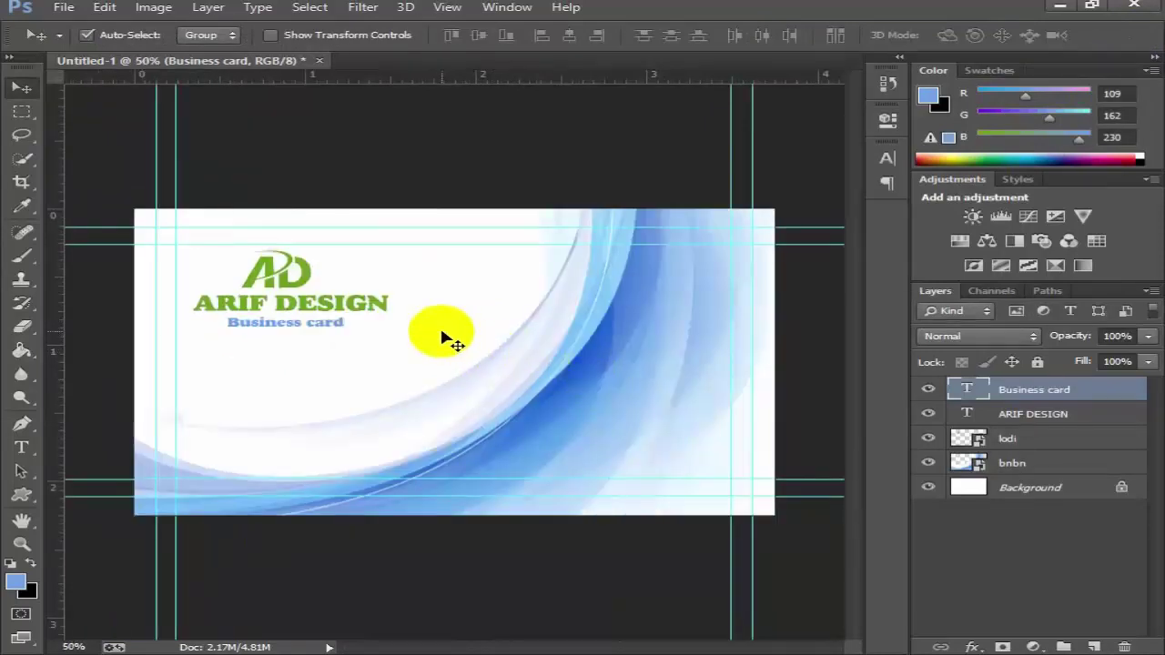
Save the card as a JPEG, accepting the default quality options
click(63, 8)
click(99, 226)
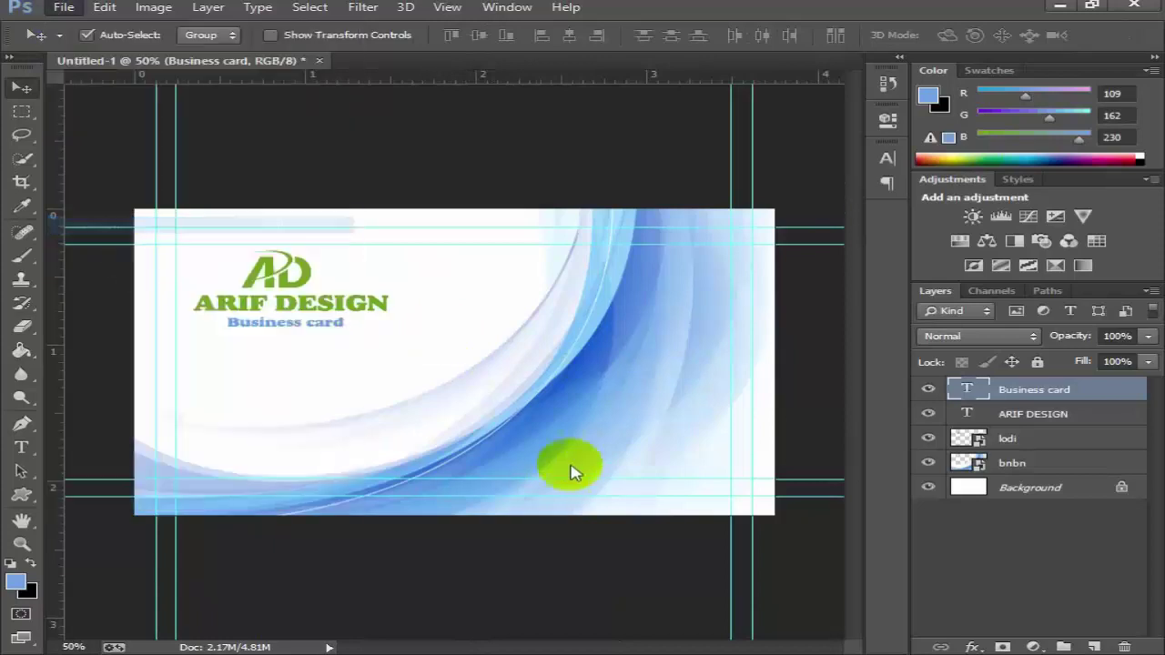
click(293, 364)
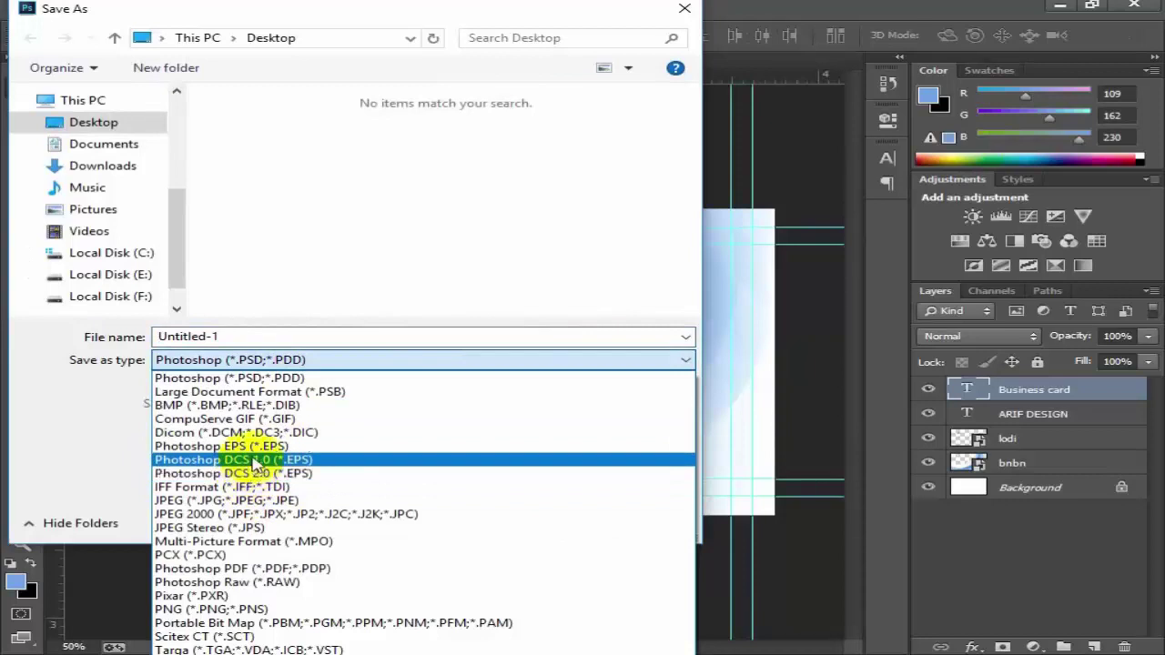
click(239, 500)
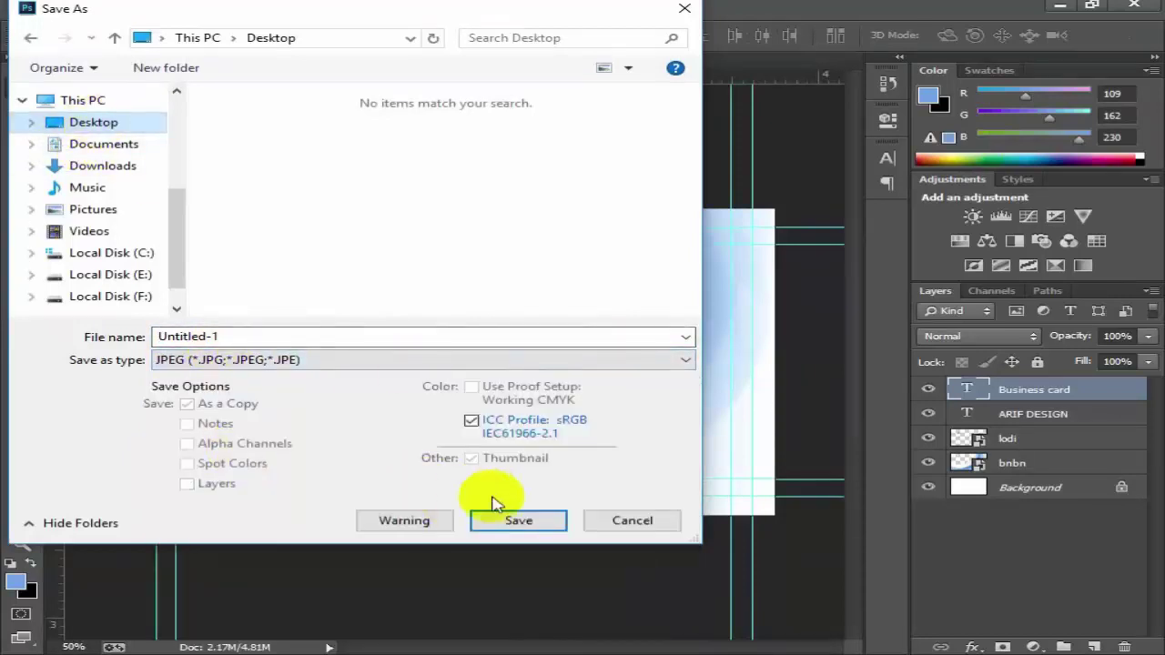
click(519, 520)
click(716, 160)
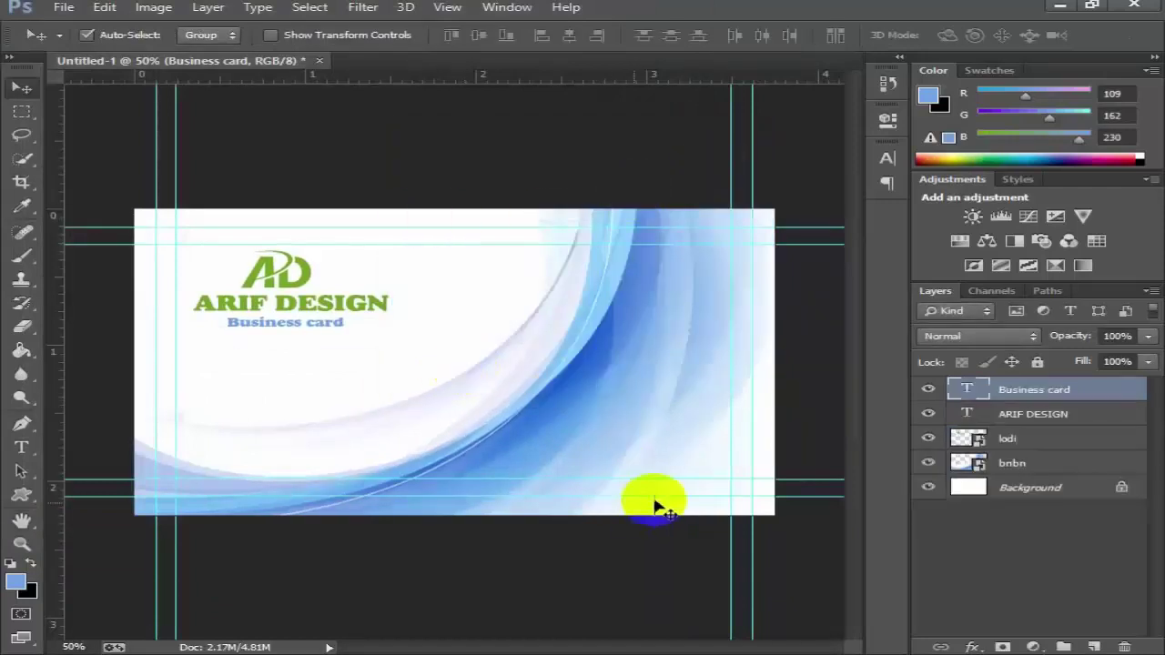
Save the card to the Desktop as Photoshop file 'business card'
click(64, 7)
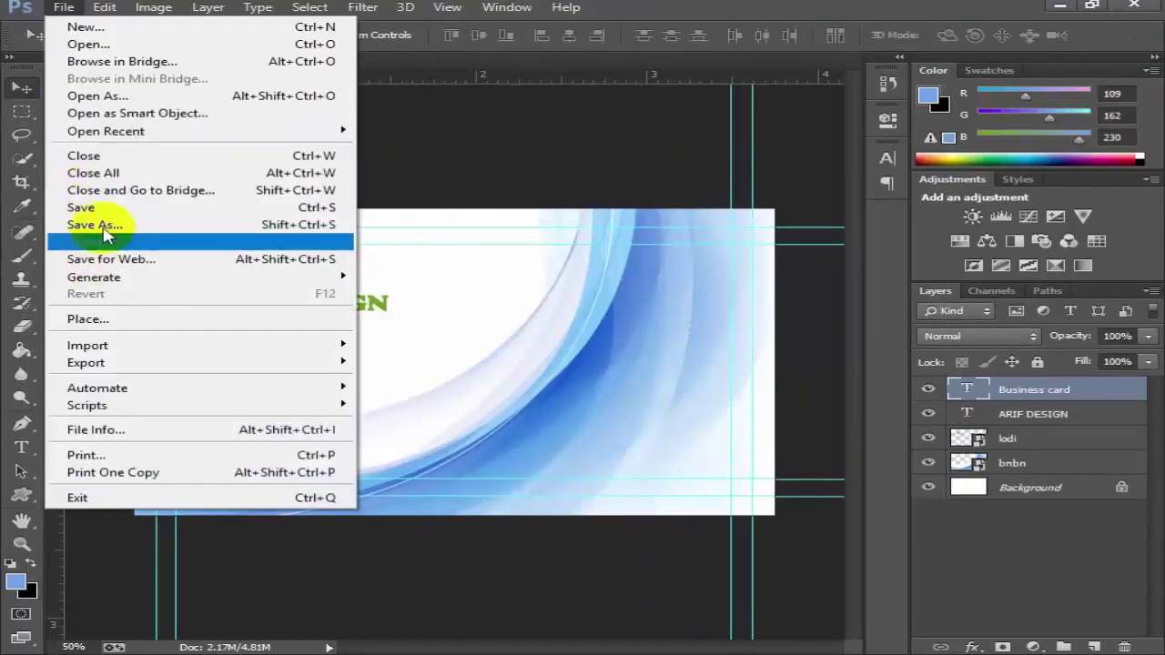
click(87, 225)
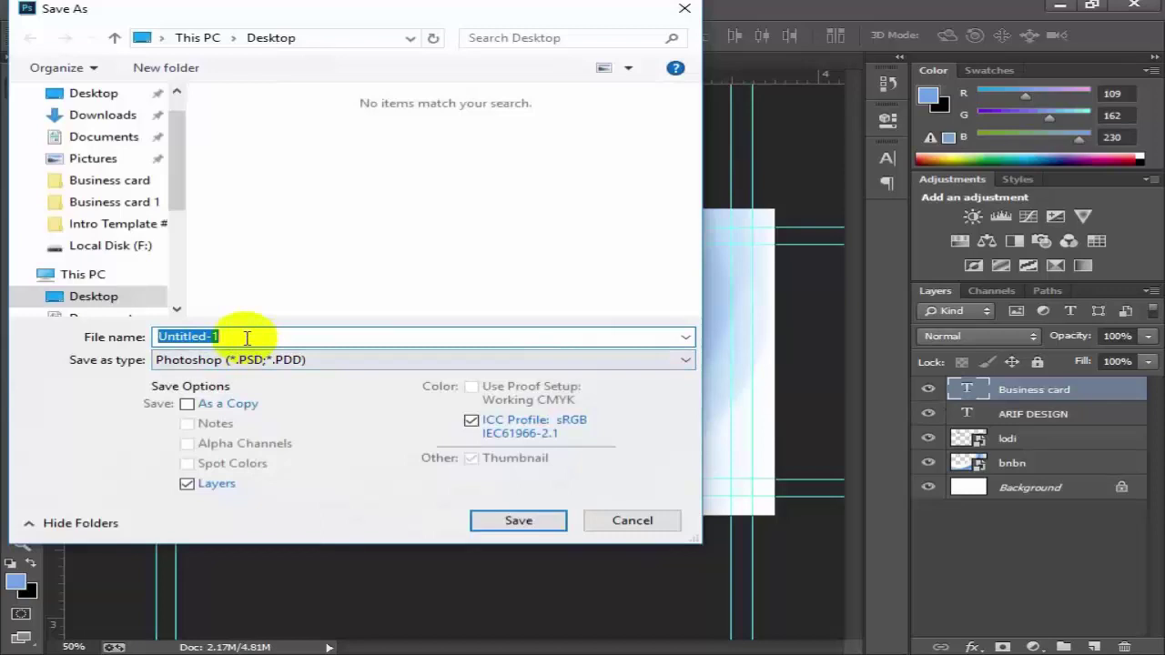
text(busi)
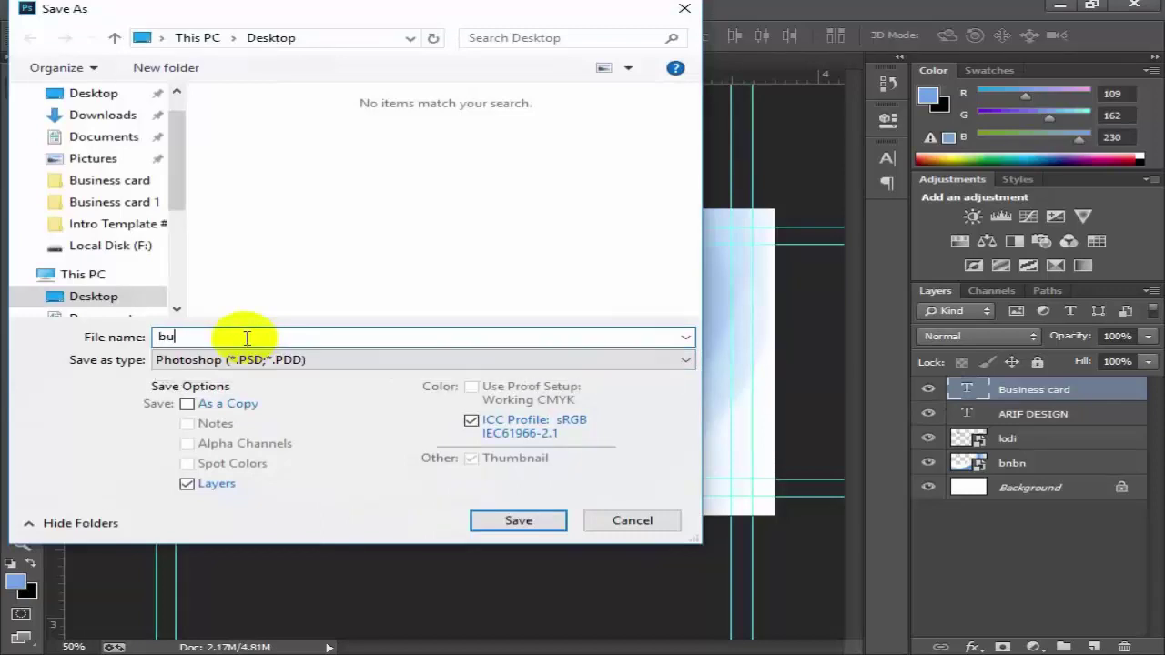
text(ness c)
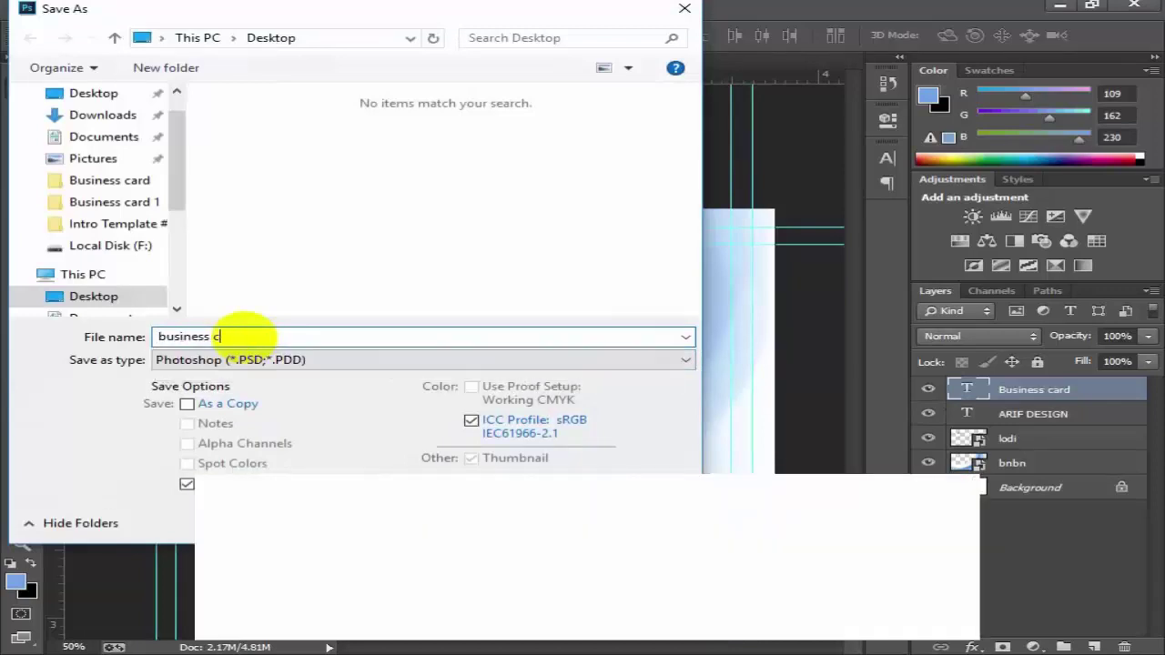
text(ard)
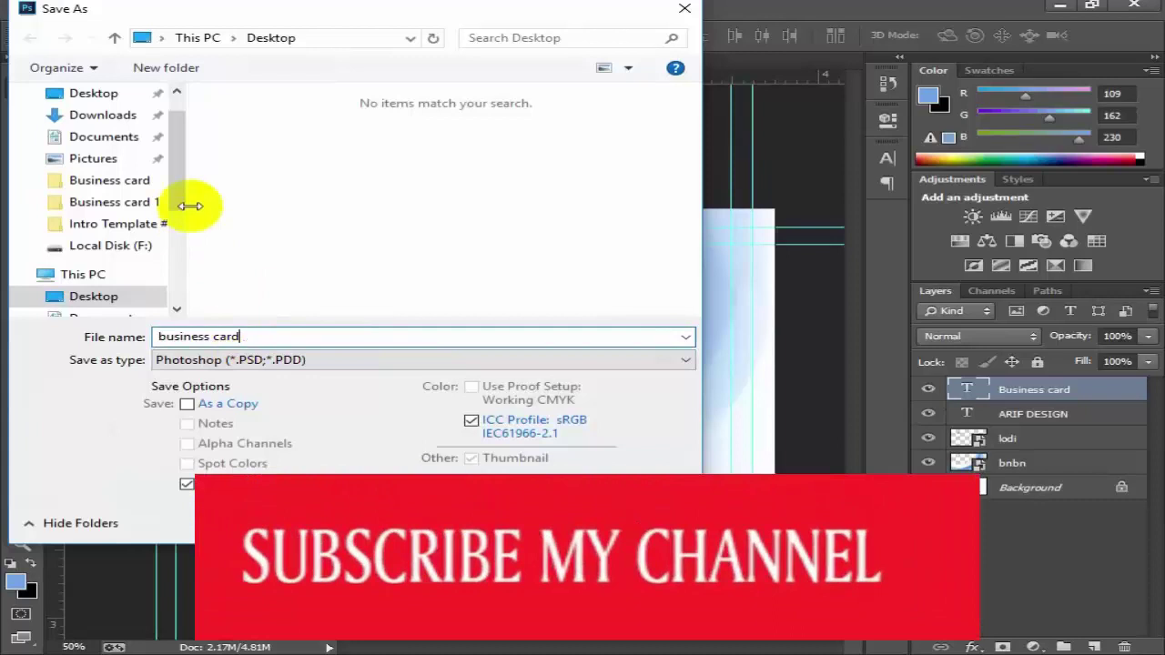
scroll(177, 118, up, 1)
click(95, 129)
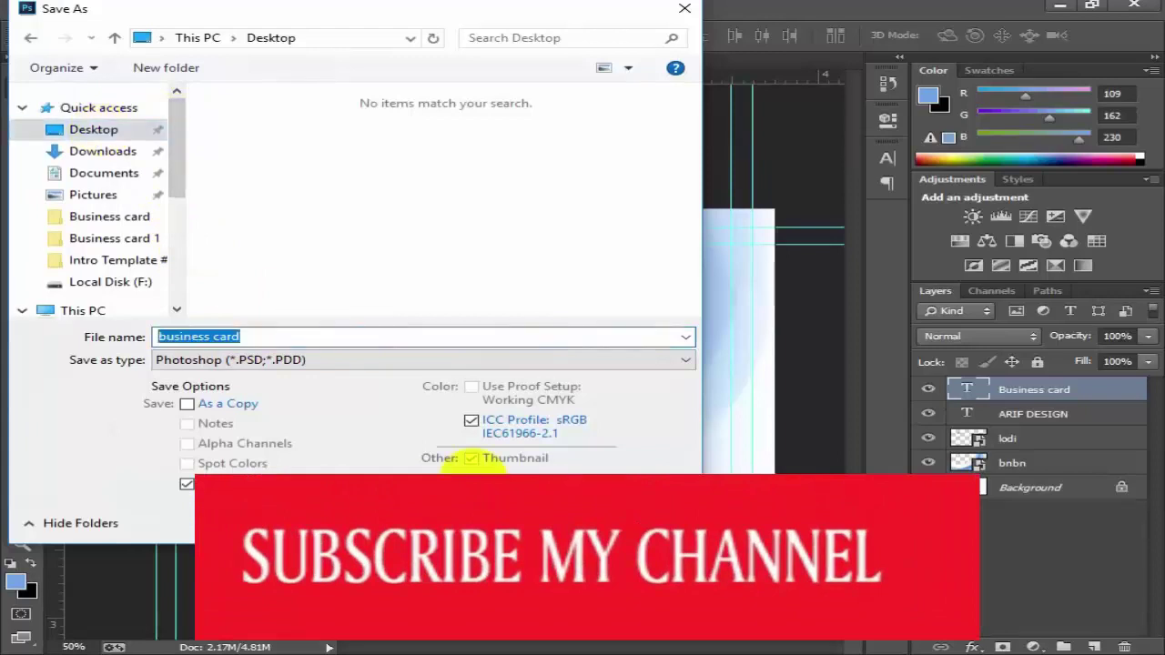
click(465, 469)
click(829, 202)
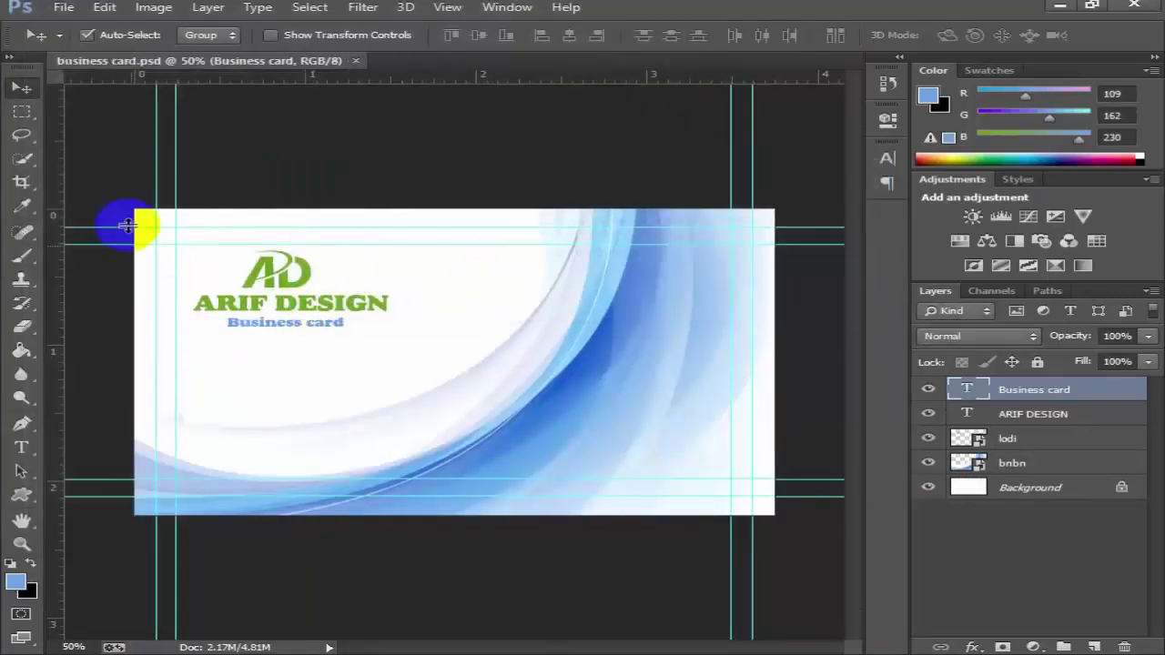
Delete all card layers except the Background and minimise Photoshop
mouse_move(125, 221)
mouse_down()
mouse_move(118, 194)
mouse_move(725, 516)
mouse_up()
key(Delete)
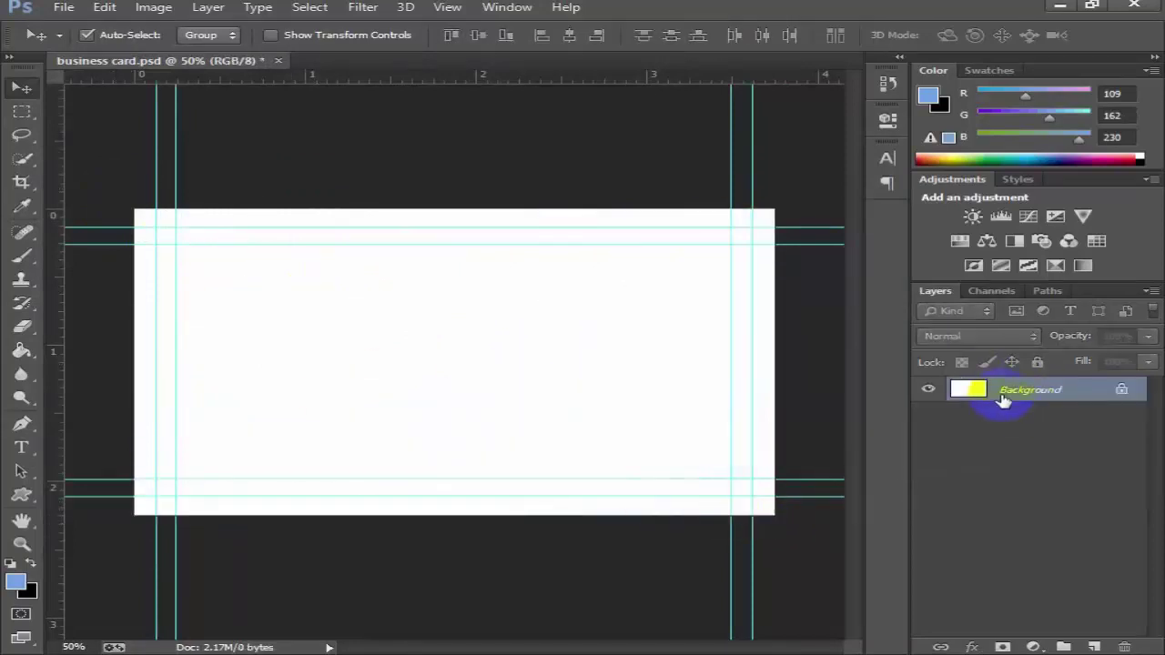
click(1058, 4)
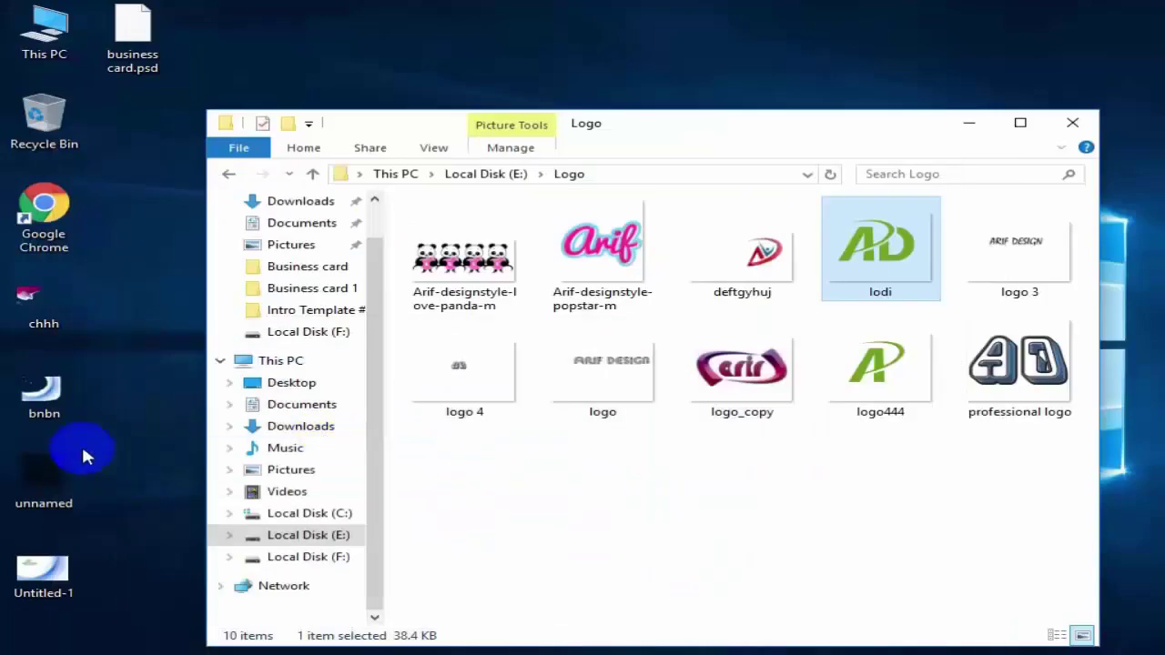
Refresh the desktop twice, briefly revisit Untitled-1, then minimise Photoshop to show the gh file
drag(29, 299, 259, 642)
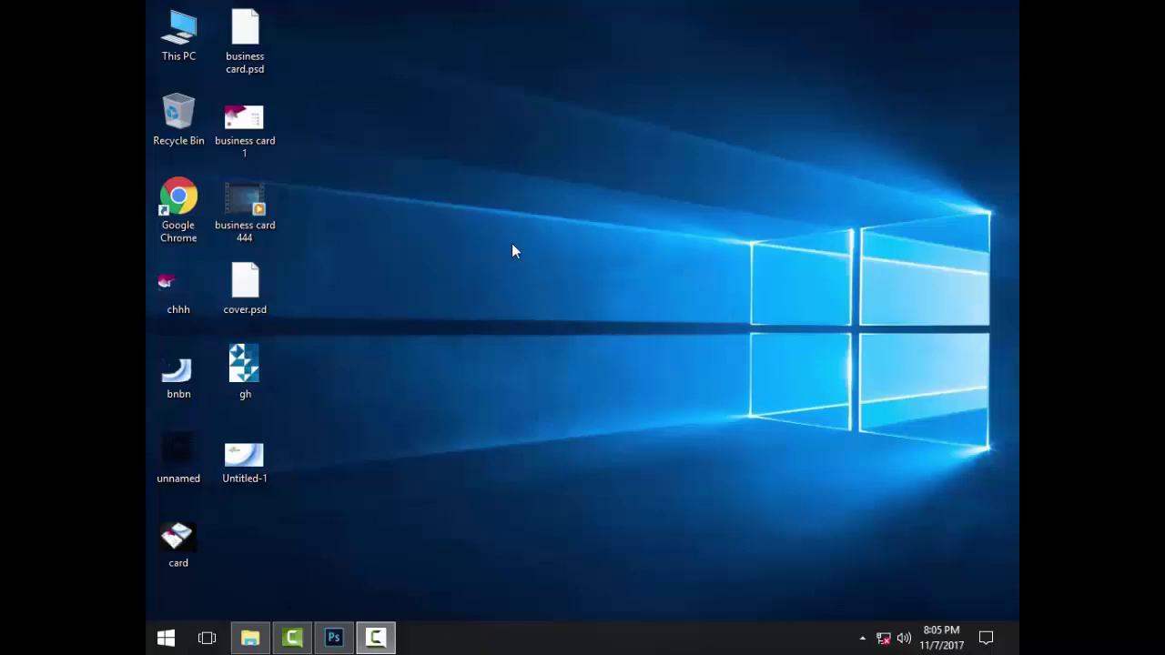
right_click(436, 180)
click(465, 232)
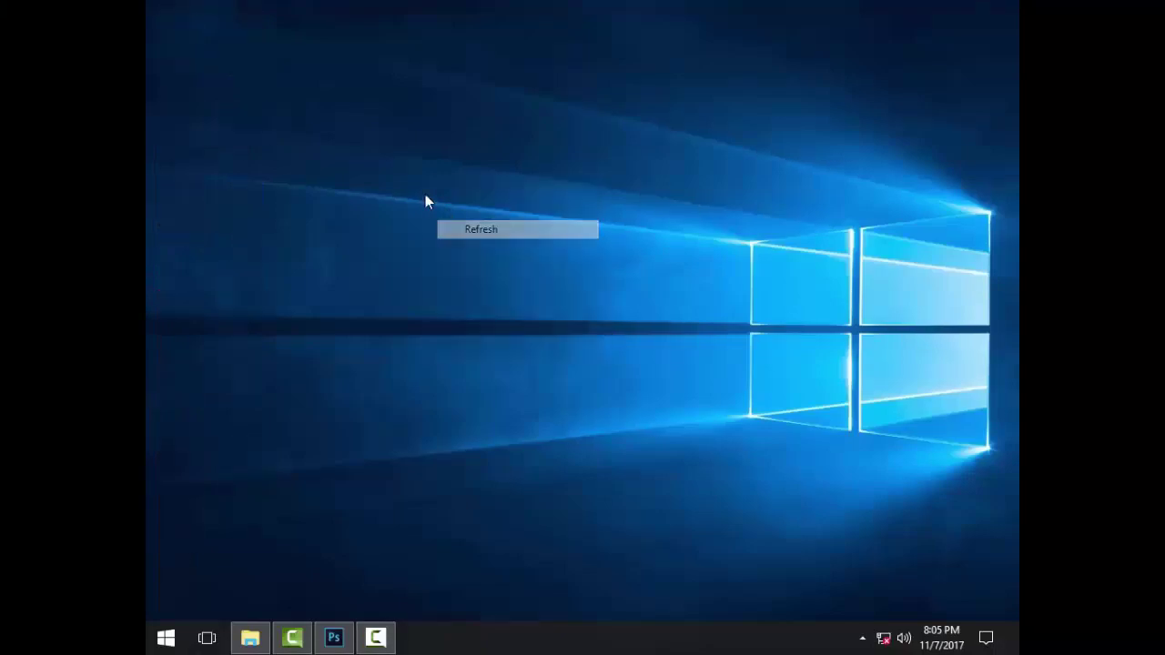
right_click(426, 195)
click(453, 245)
click(334, 640)
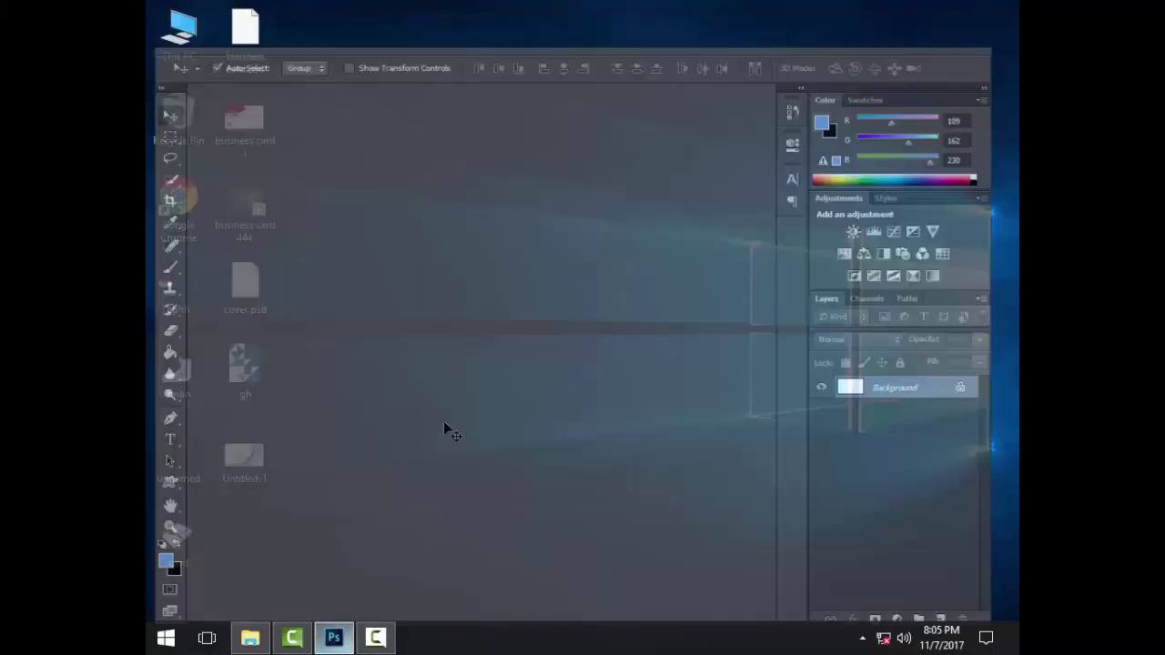
click(164, 111)
click(159, 84)
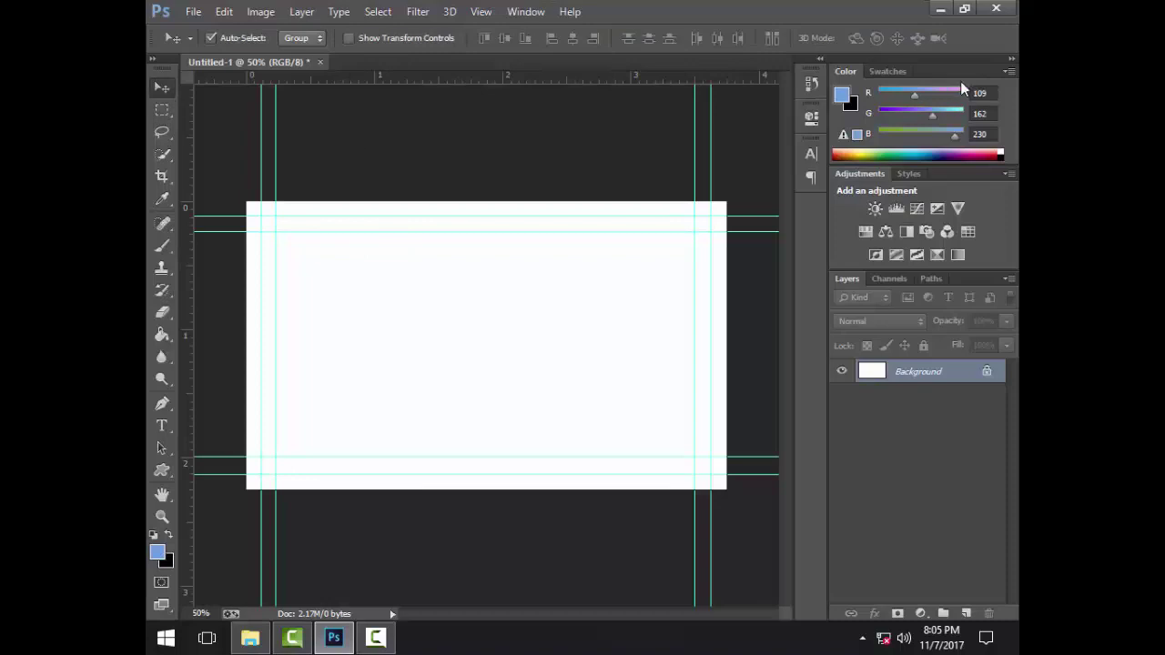
click(942, 8)
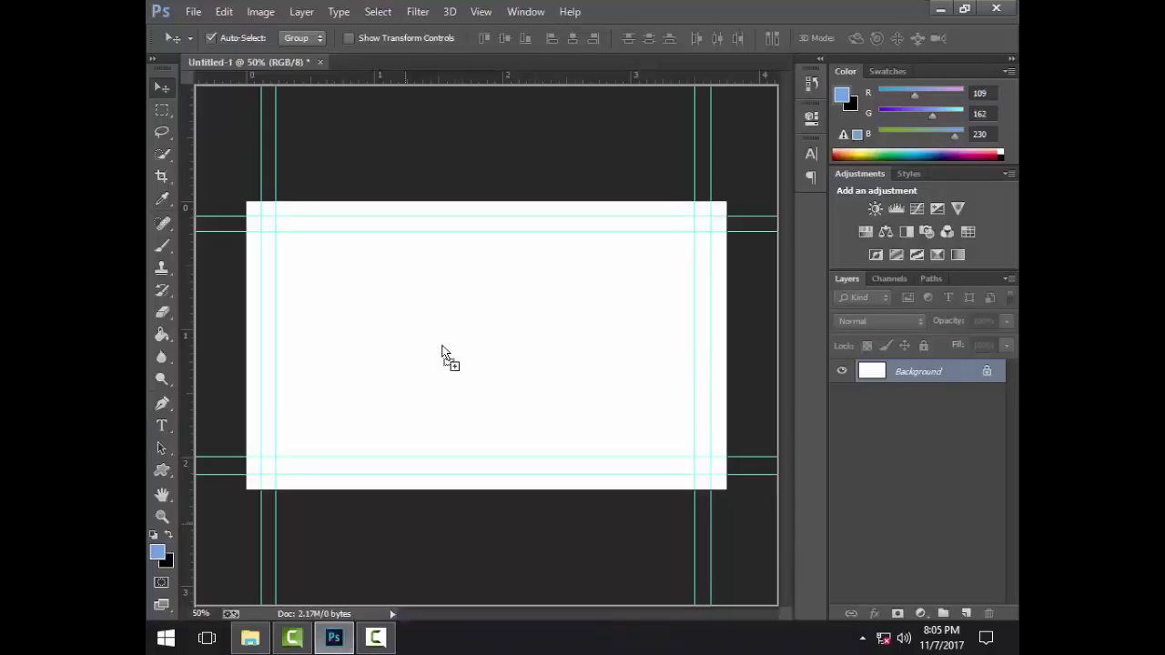
Drop the gh triangle image flush to the card's right edge and scale it to about 67%
drag(347, 645, 446, 350)
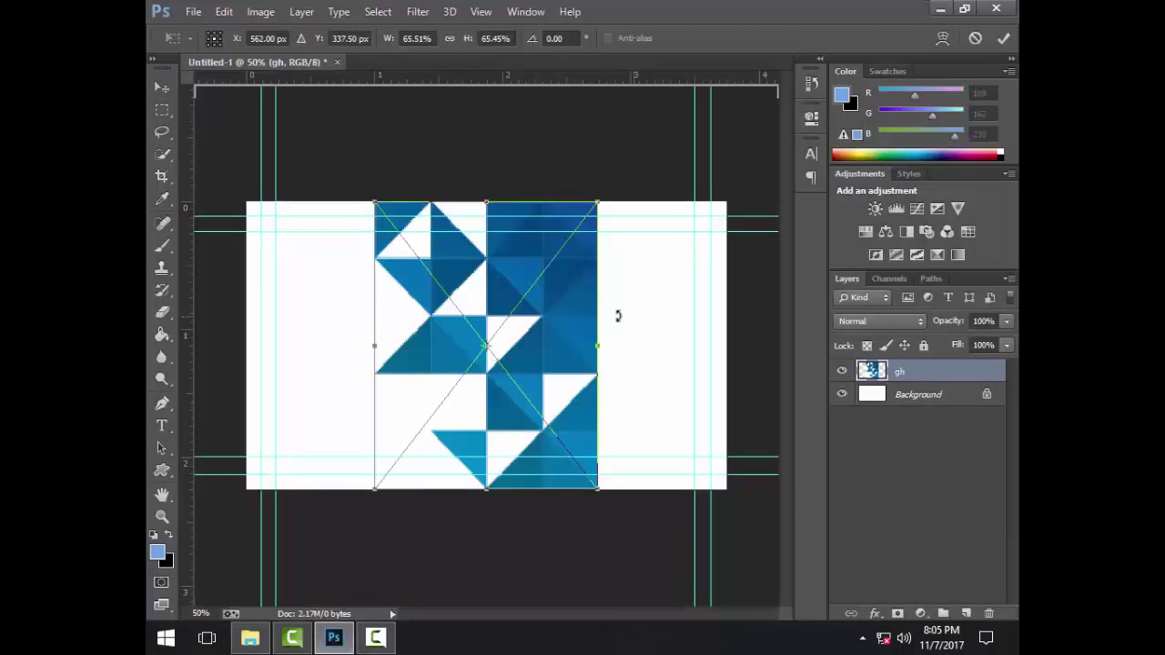
drag(618, 316, 676, 322)
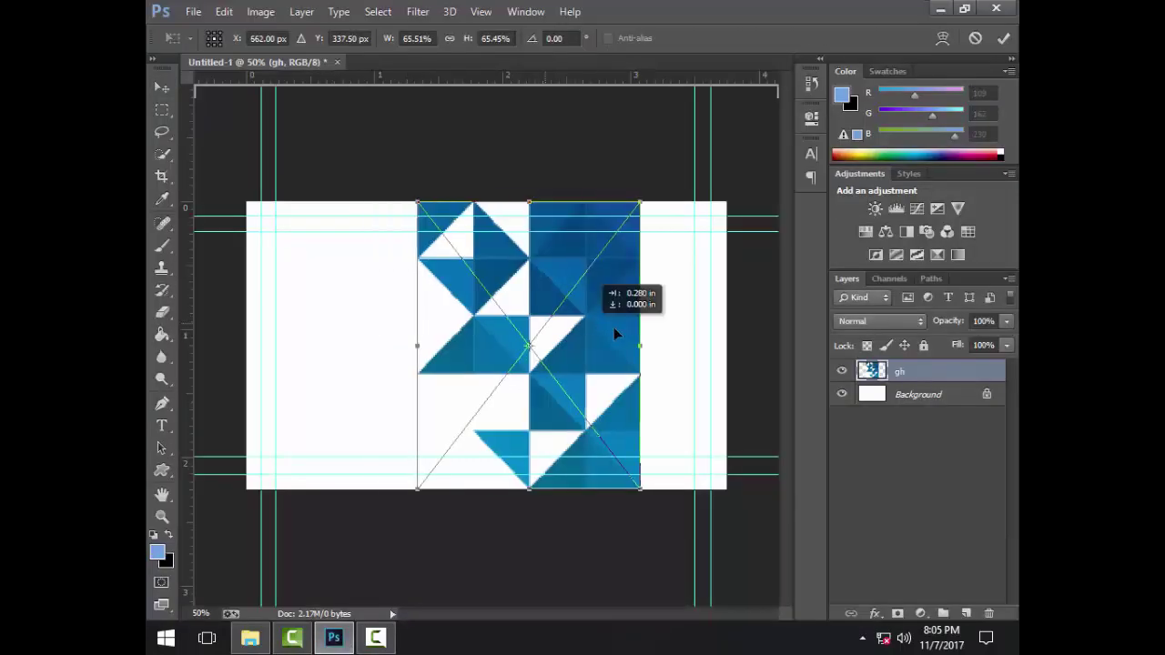
click(1002, 38)
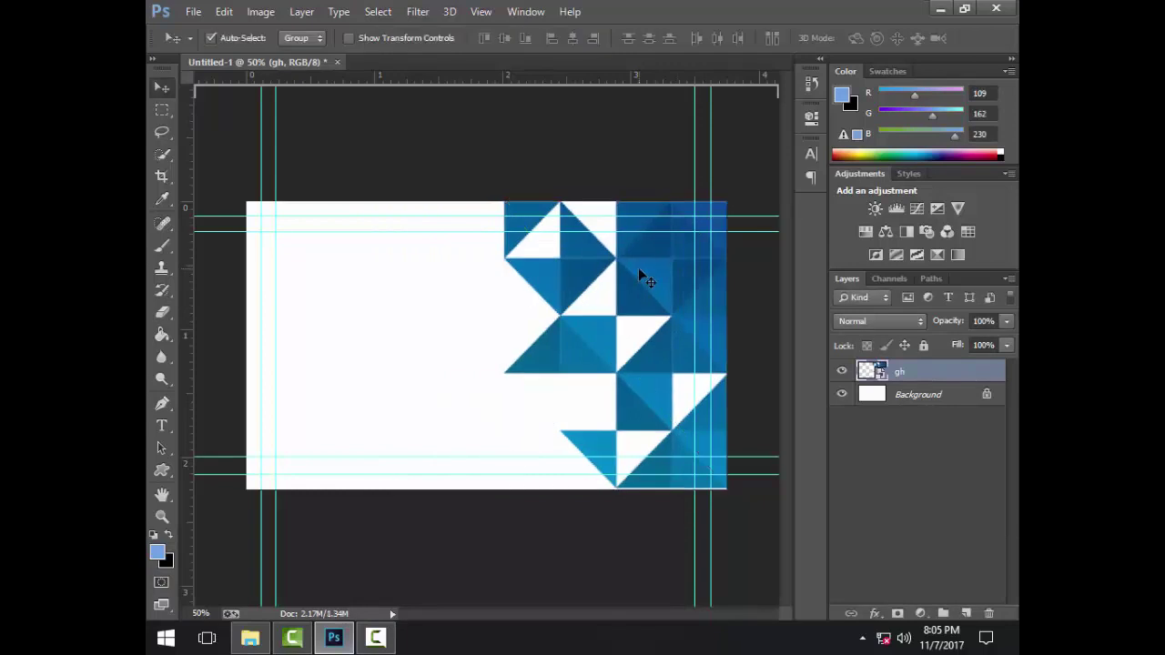
click(224, 11)
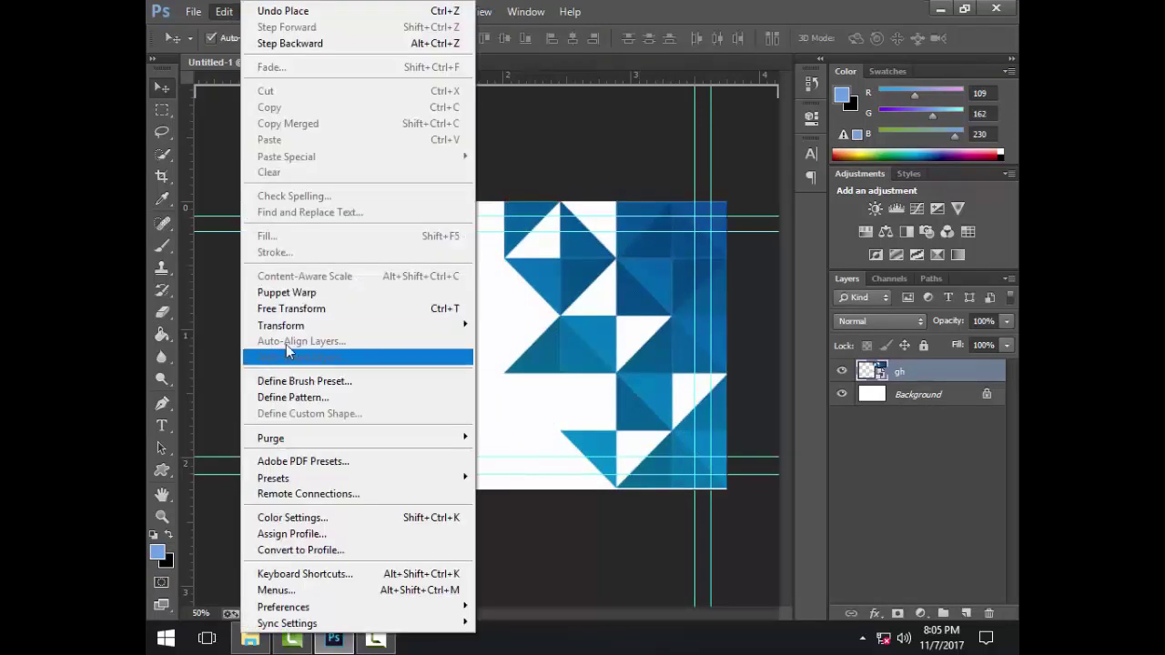
click(282, 307)
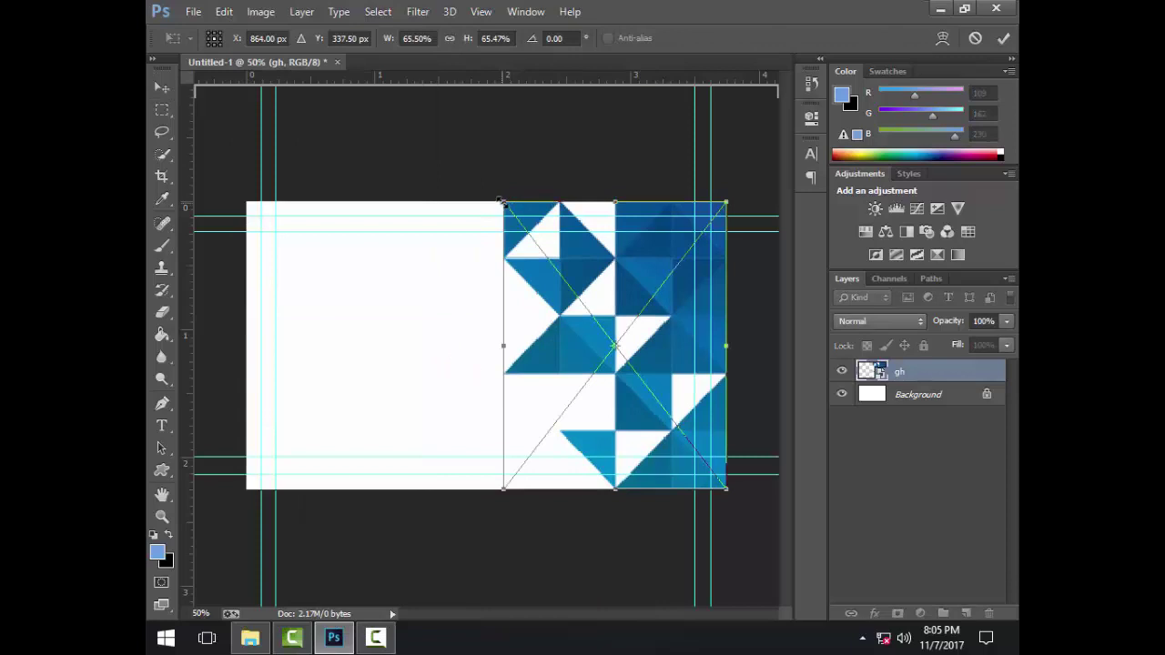
drag(502, 199, 500, 195)
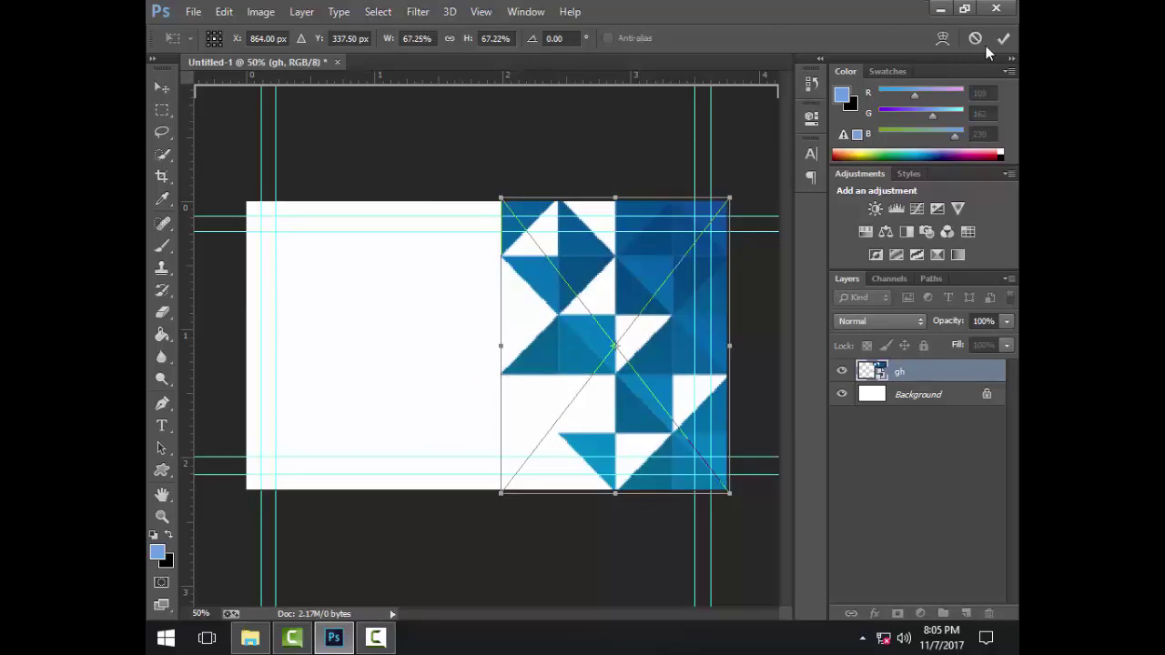
key(Return)
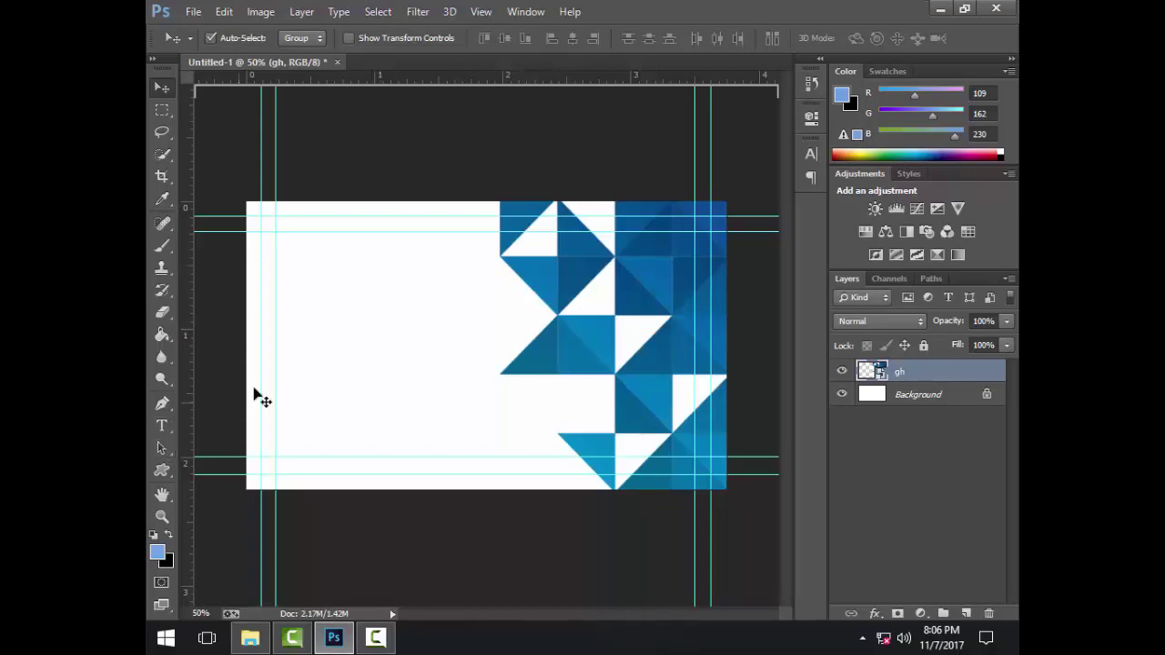
Add two vertical guides near the left edge and pick the circle Custom Shape preset
drag(187, 335, 283, 342)
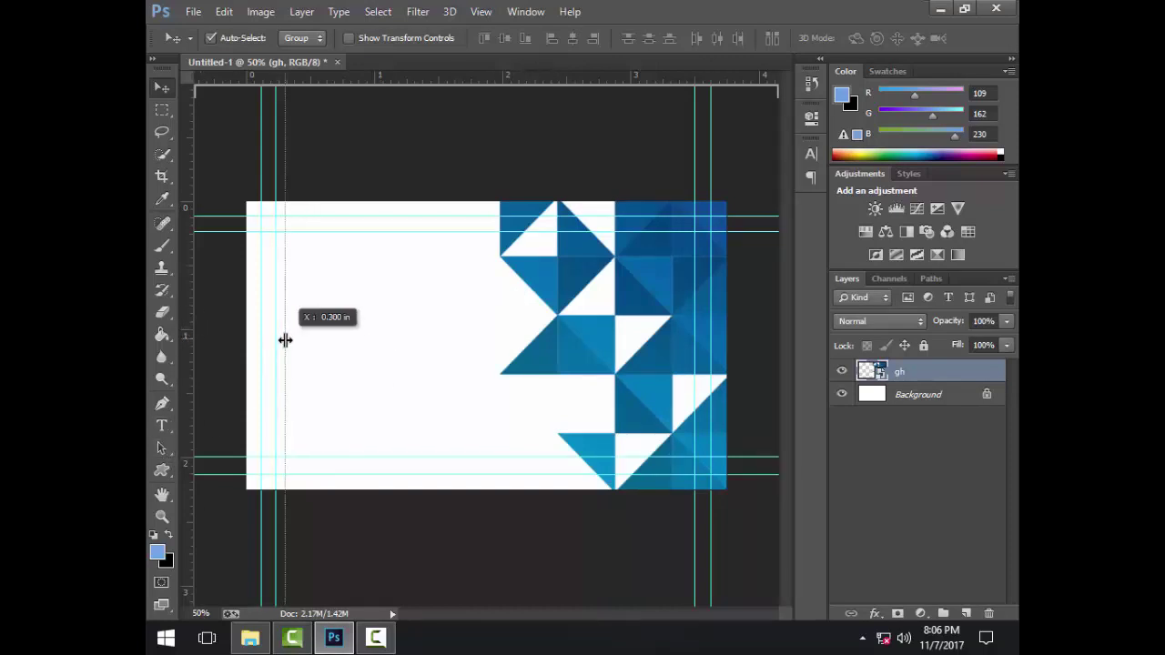
drag(187, 362, 312, 358)
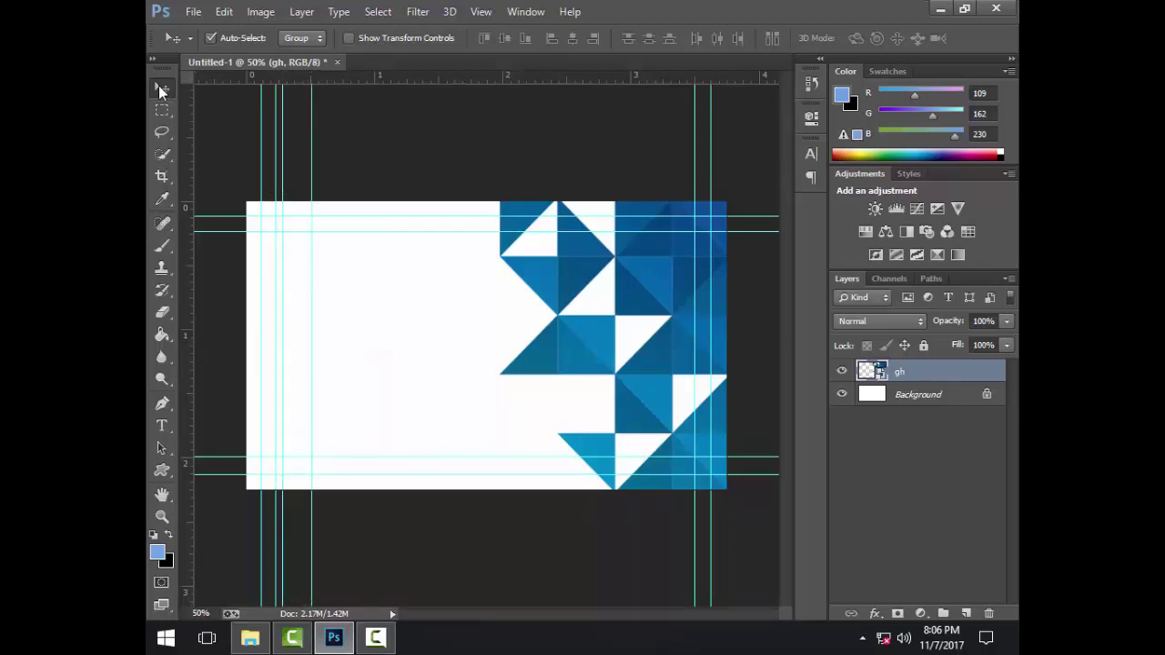
click(162, 470)
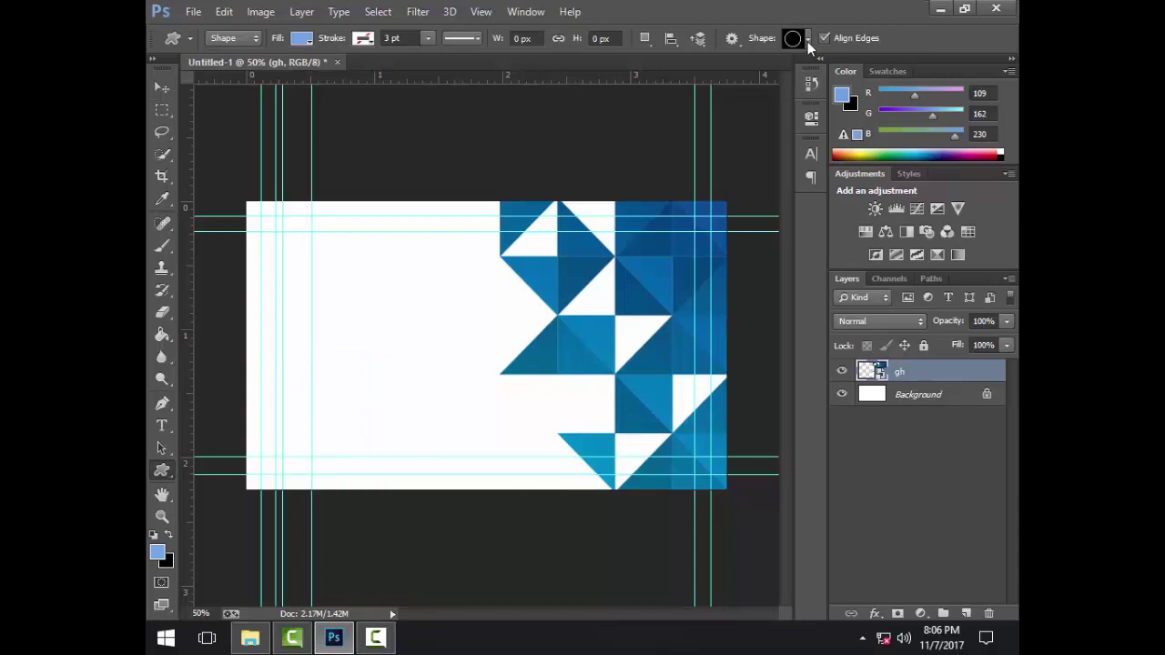
click(794, 40)
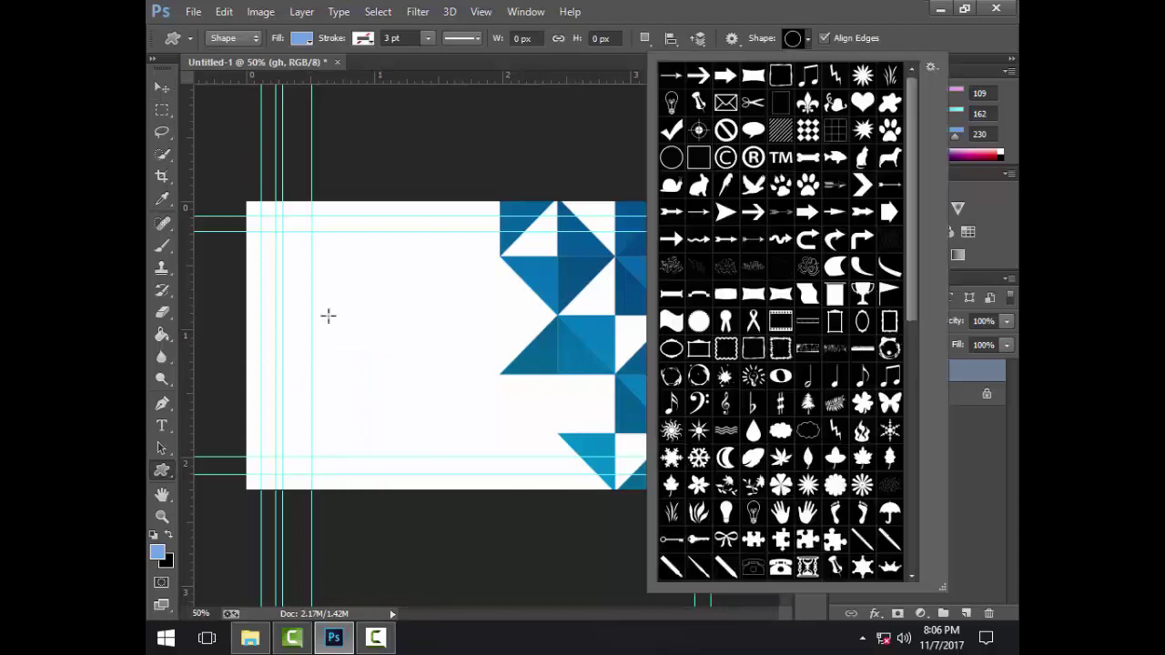
click(791, 39)
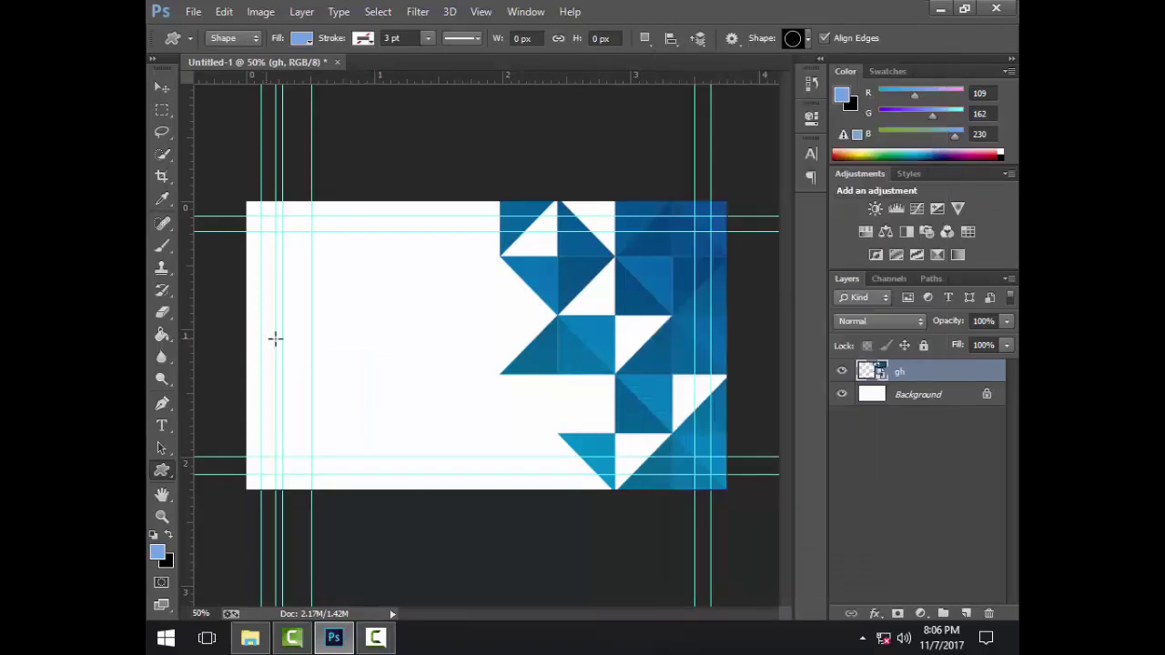
ctrl+space+click(311, 305)
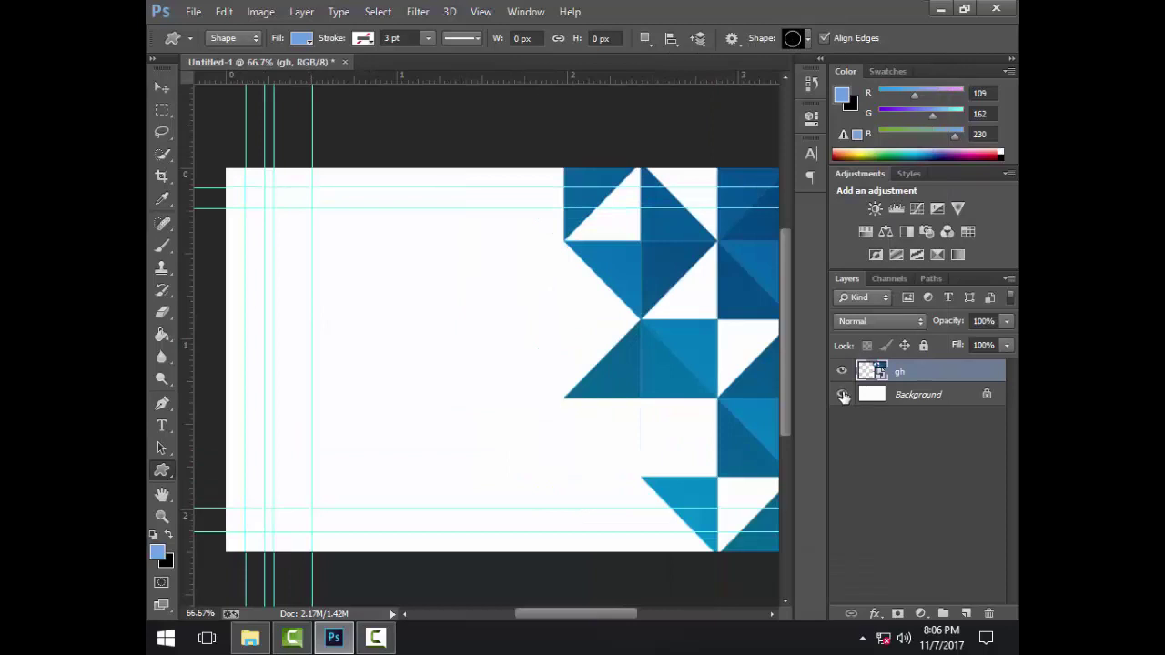
Rasterize the gh layer and toggle the Background layer's visibility off and on
right_click(882, 376)
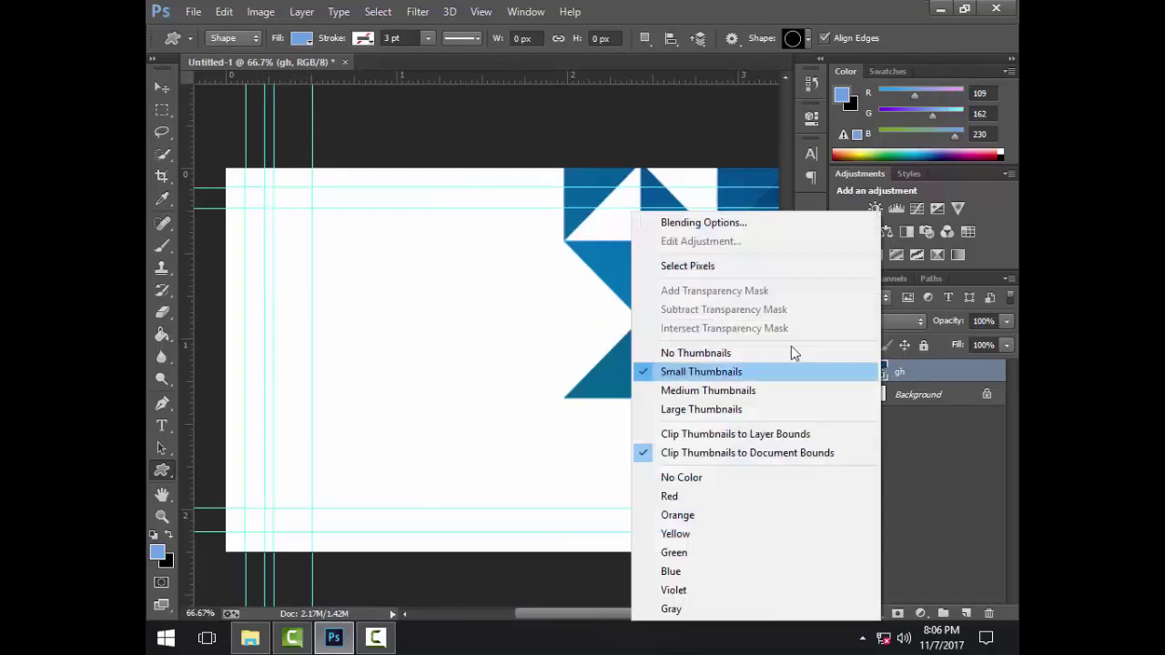
click(897, 376)
right_click(898, 373)
click(587, 258)
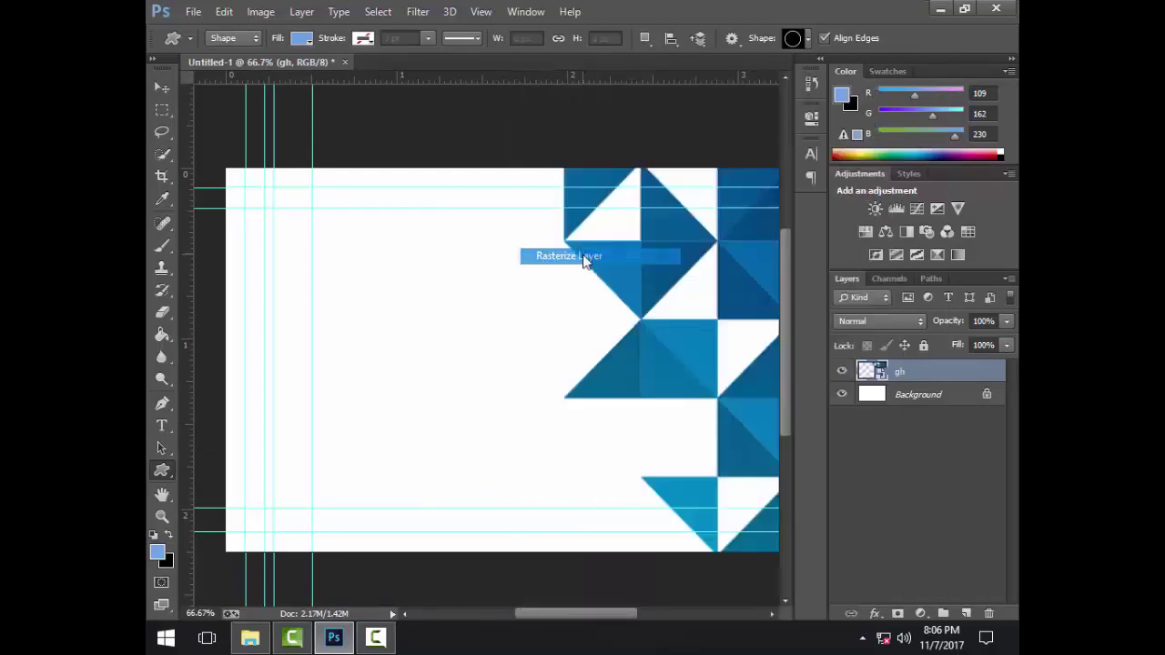
click(842, 395)
click(842, 395)
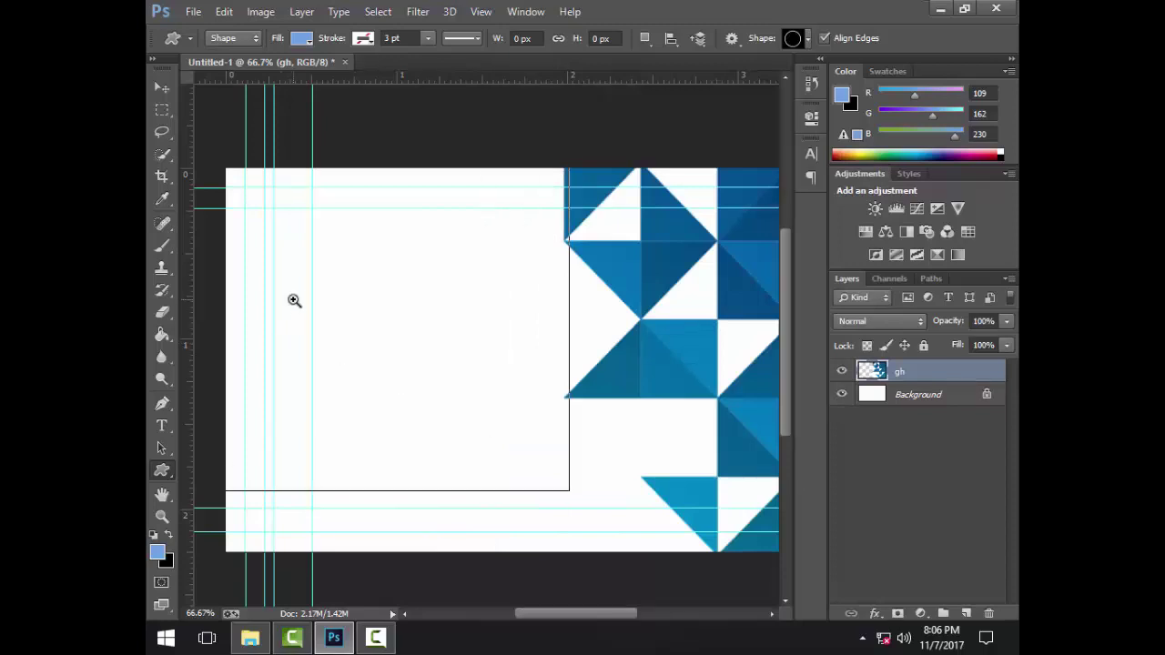
scroll(293, 306, up, 1)
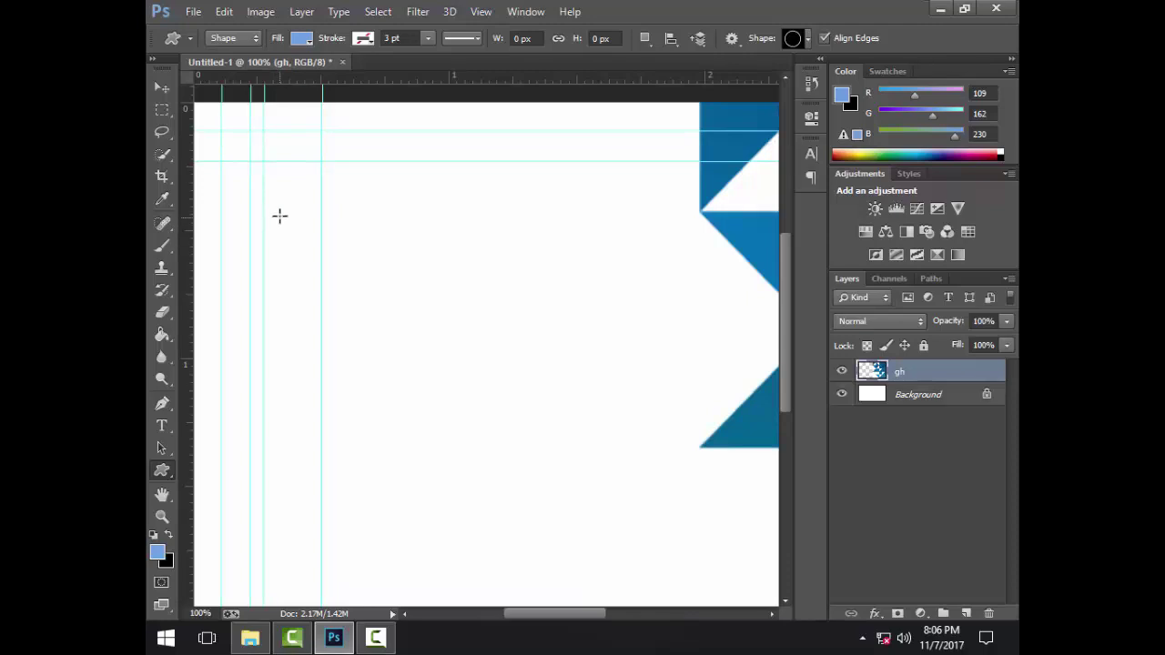
Draw a 68 px circle near the card's top-left, coloured with the triangles' blue
drag(271, 204, 318, 261)
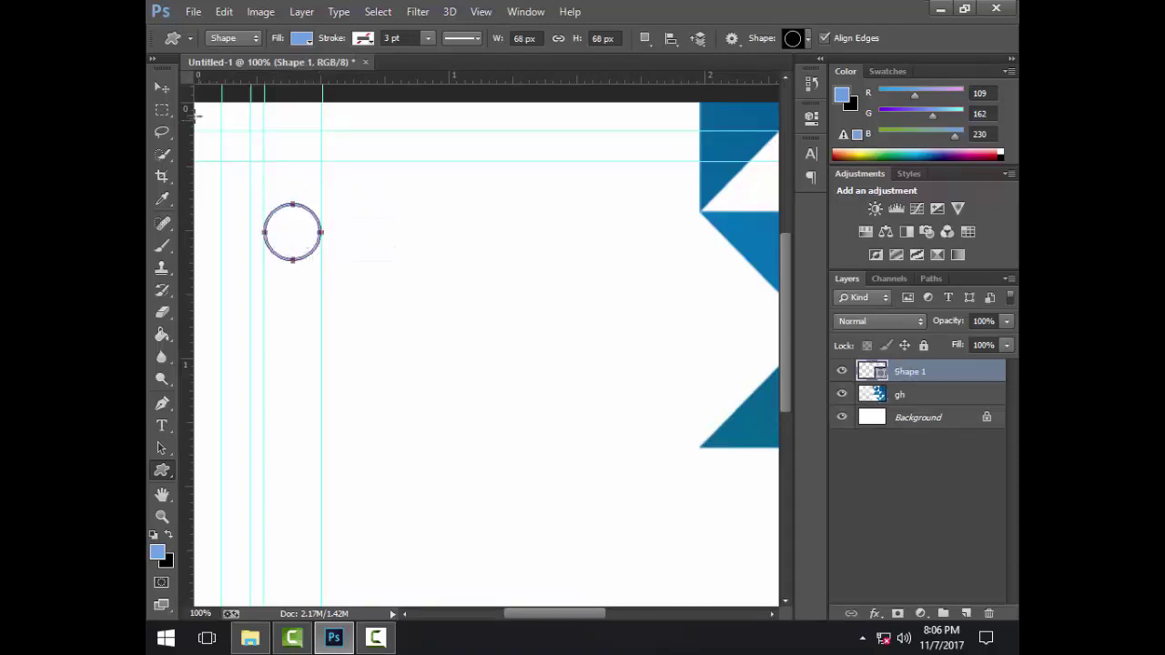
double_click(880, 378)
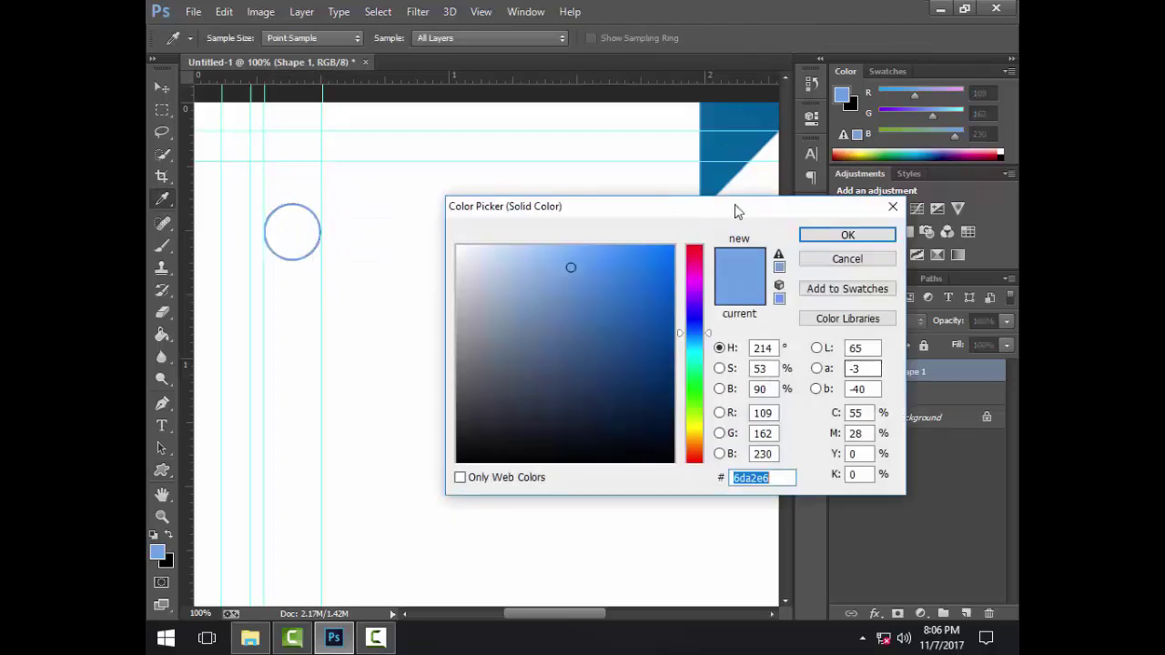
click(724, 146)
click(848, 234)
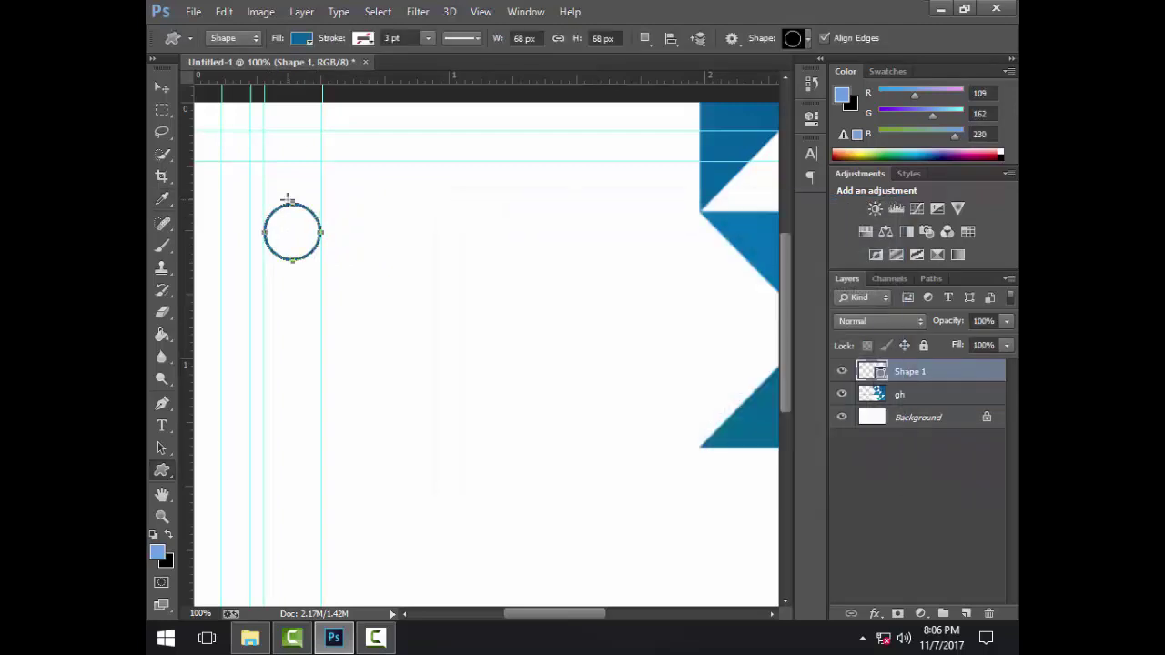
Stretch the circle taller into an ellipse with Free Transform, undoing an accidental enlargement
key(v)
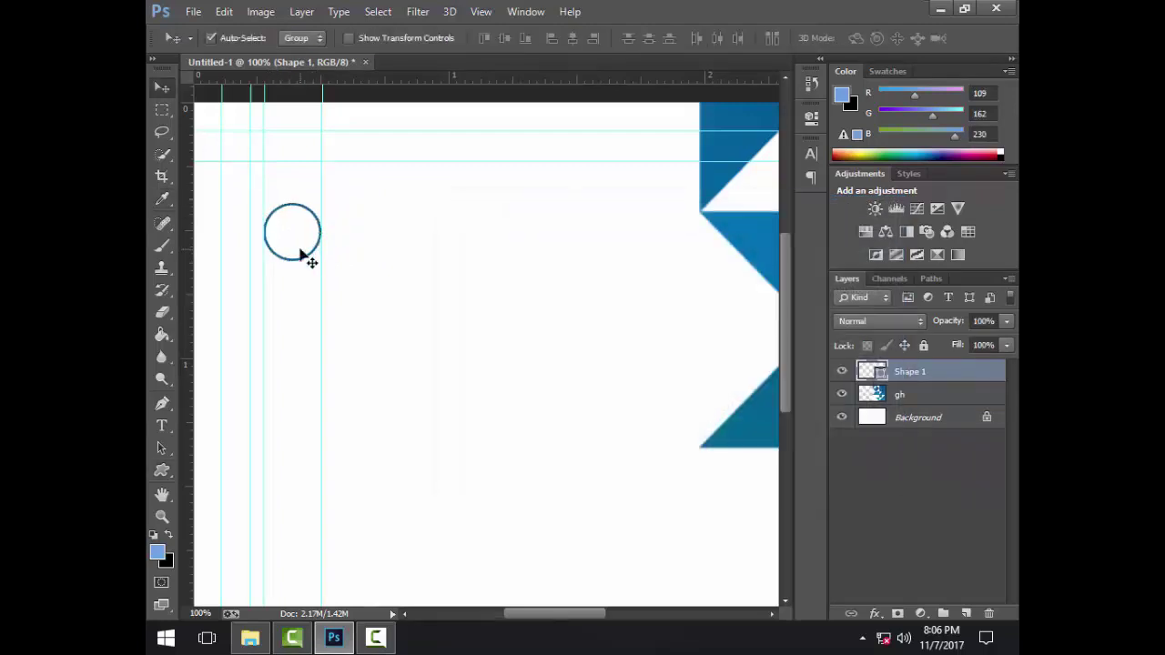
key(ctrl+t)
mouse_move(292, 259)
mouse_down()
mouse_move(292, 273)
mouse_move(309, 262)
mouse_up()
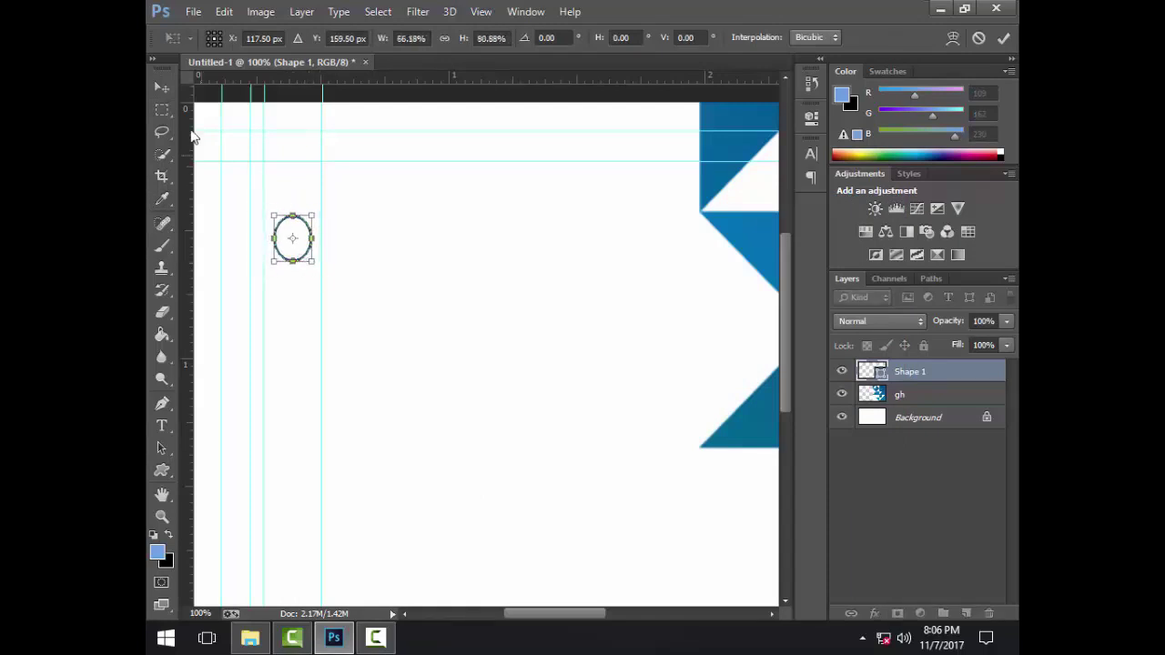
click(162, 86)
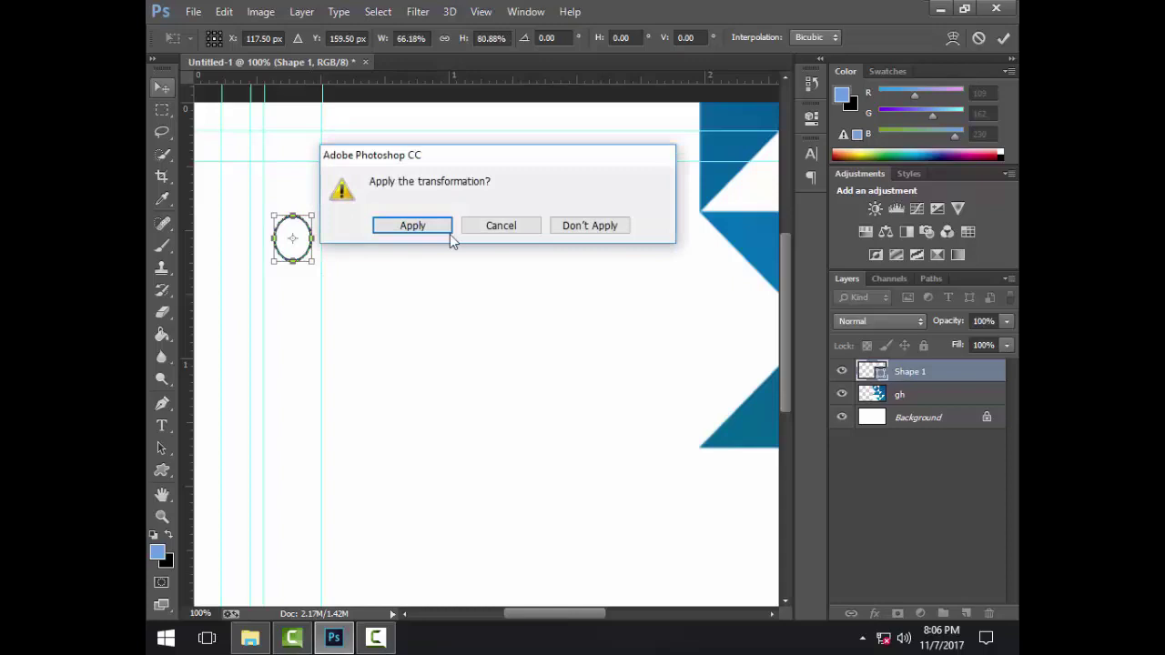
click(411, 224)
scroll(297, 262, up, 1)
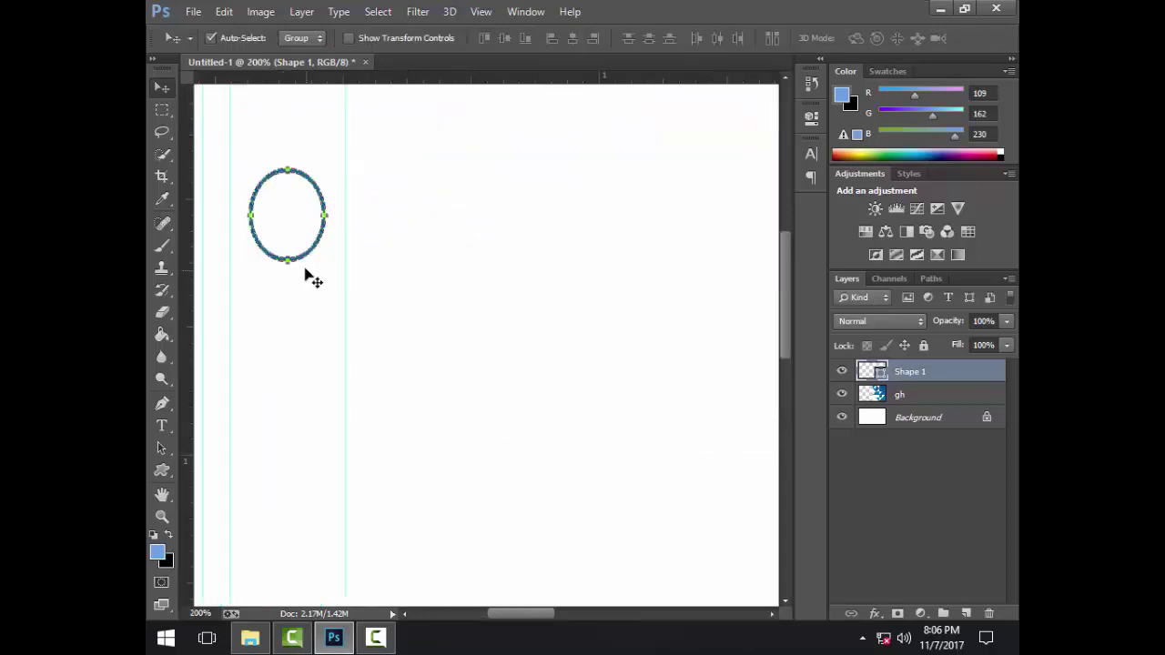
click(163, 89)
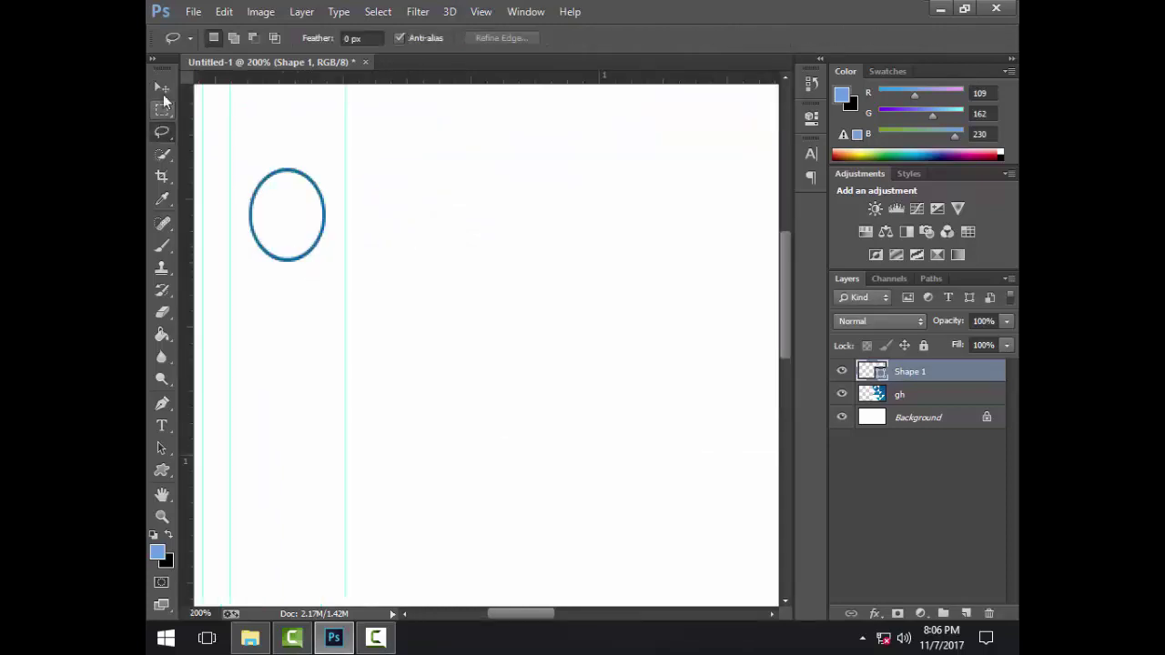
click(309, 263)
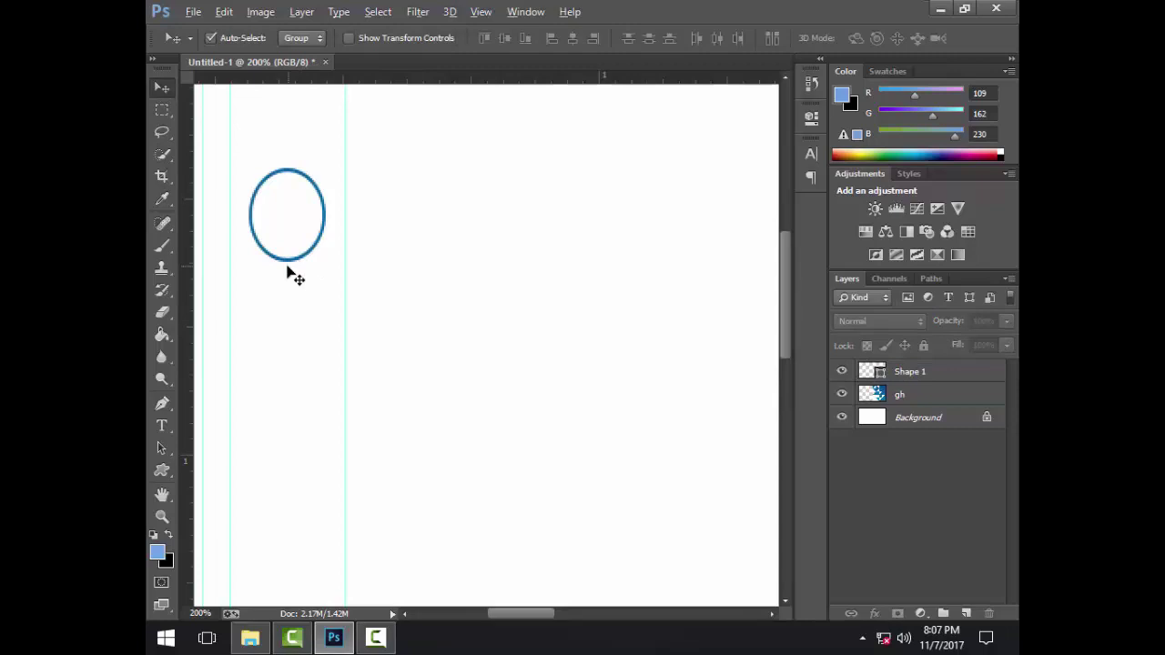
click(297, 264)
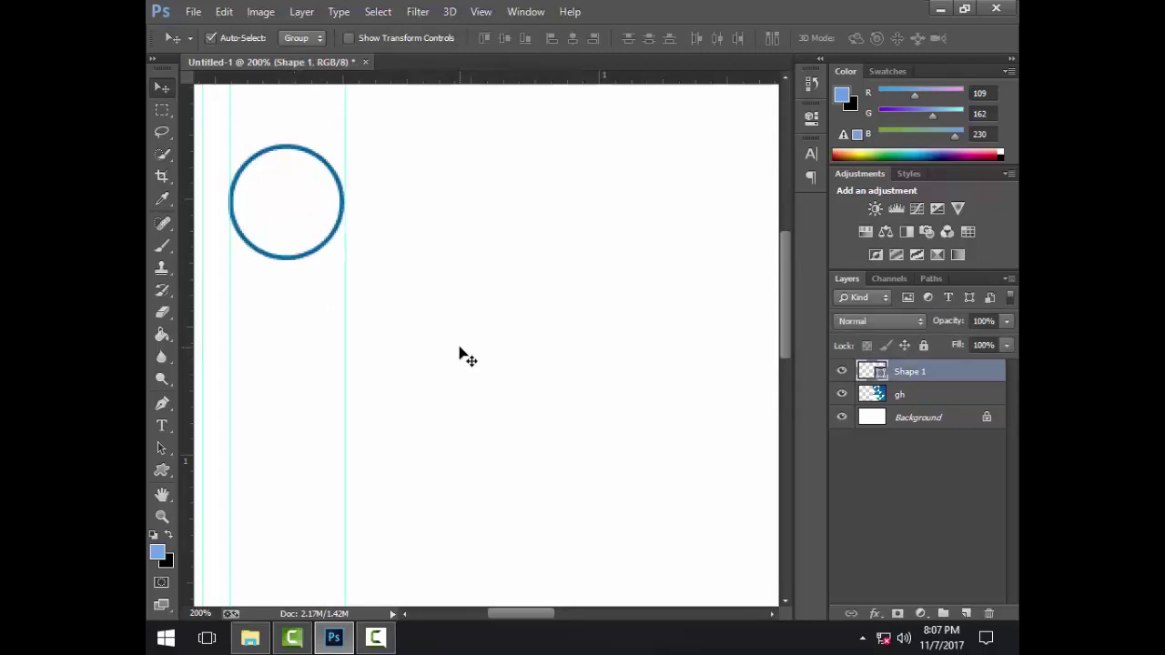
key(ctrl+z)
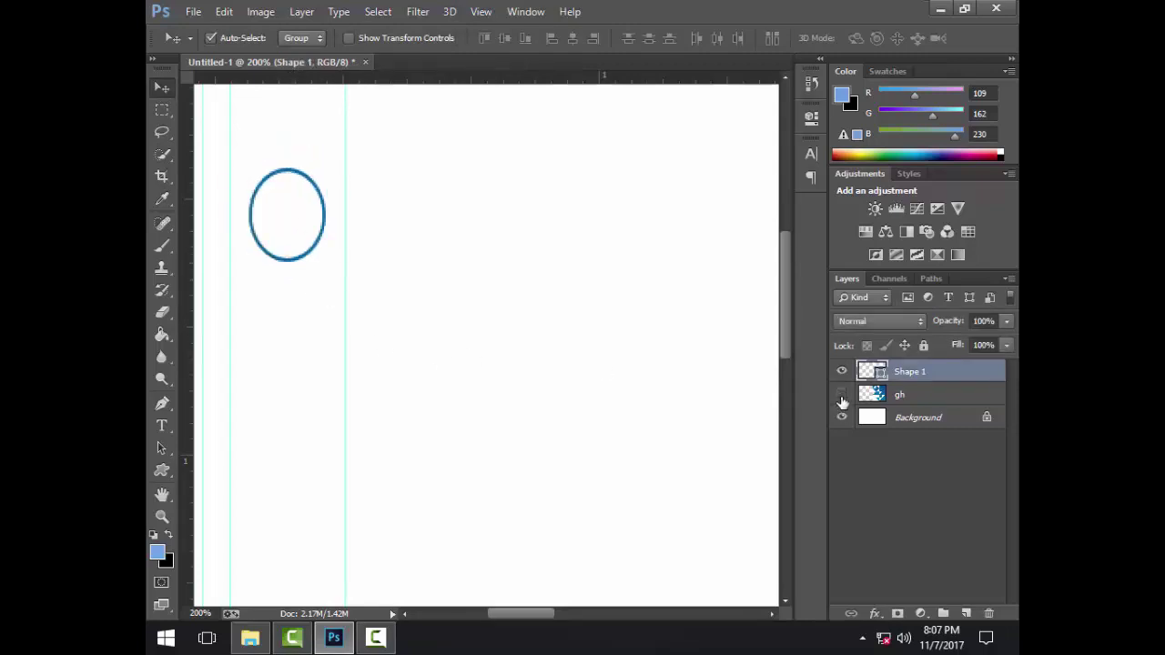
Hide the Background layer and Alt-drag three copies of the ellipse down the left side
click(841, 418)
click(301, 278)
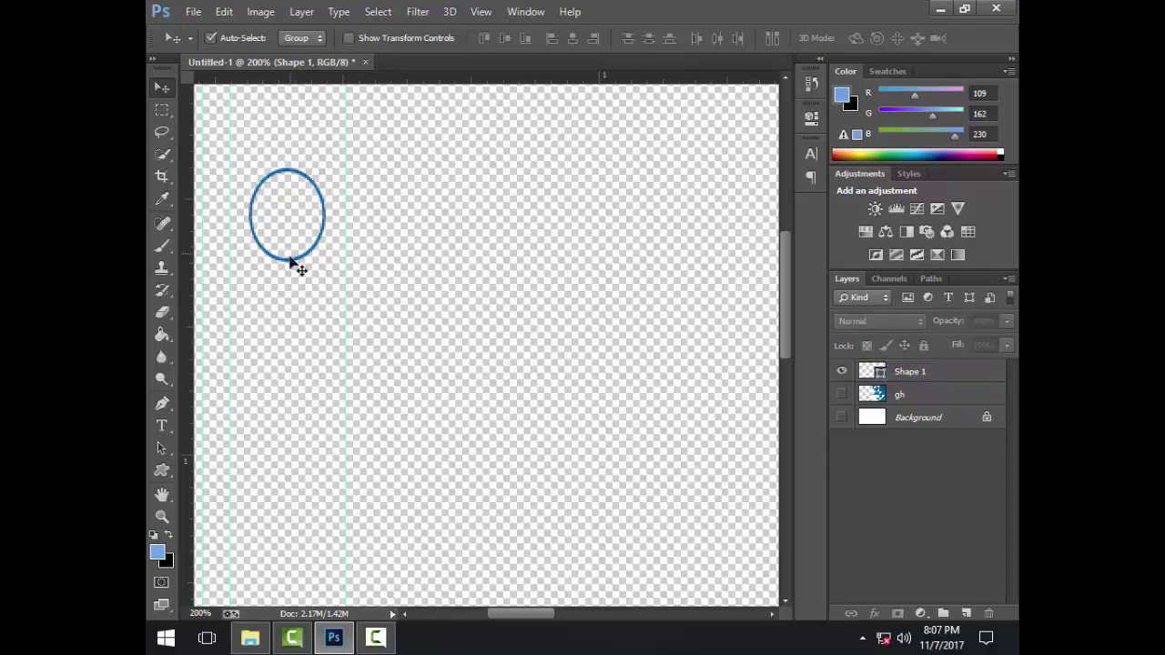
drag(294, 262, 289, 526)
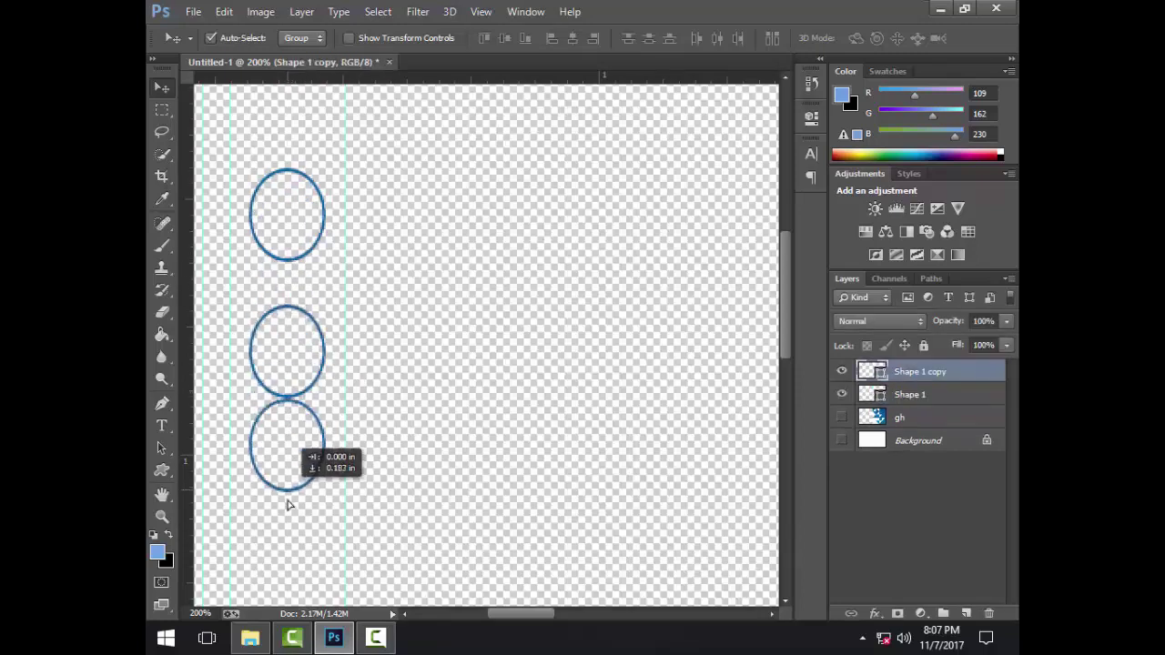
scroll(329, 423, down, 3)
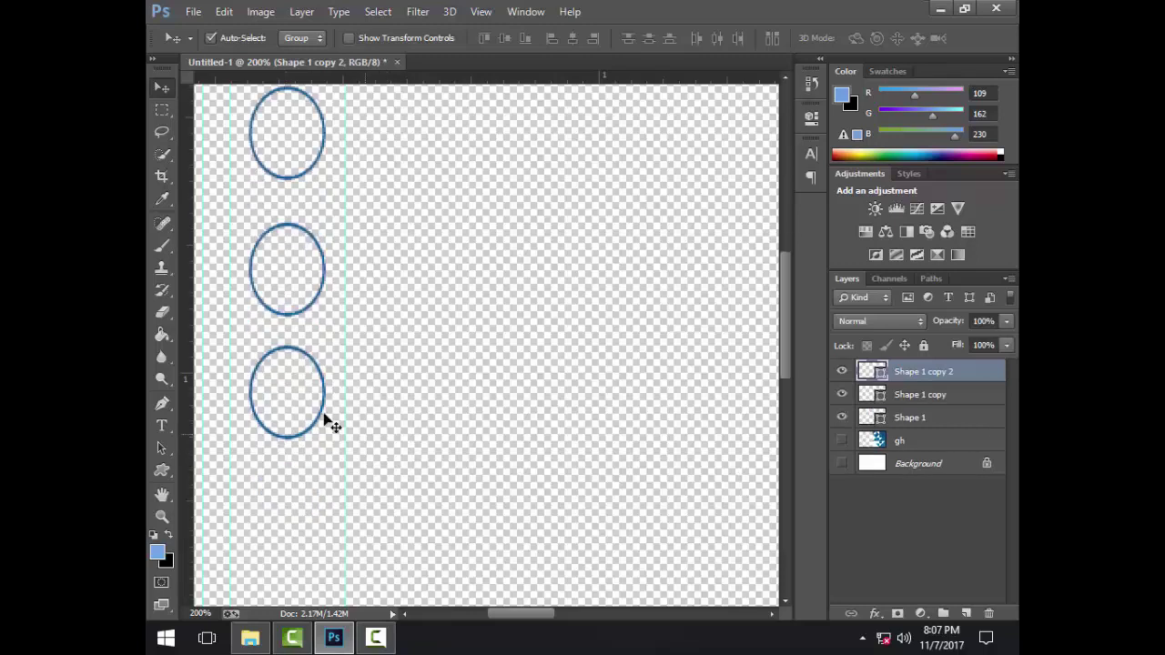
drag(289, 448, 291, 555)
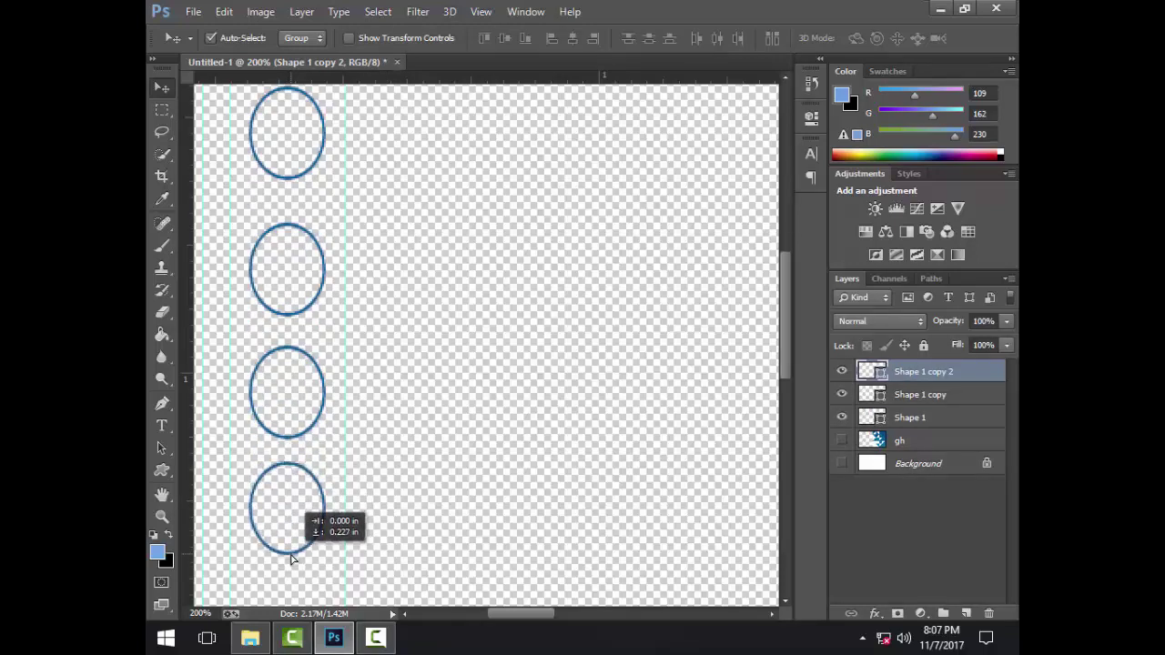
drag(291, 558, 292, 571)
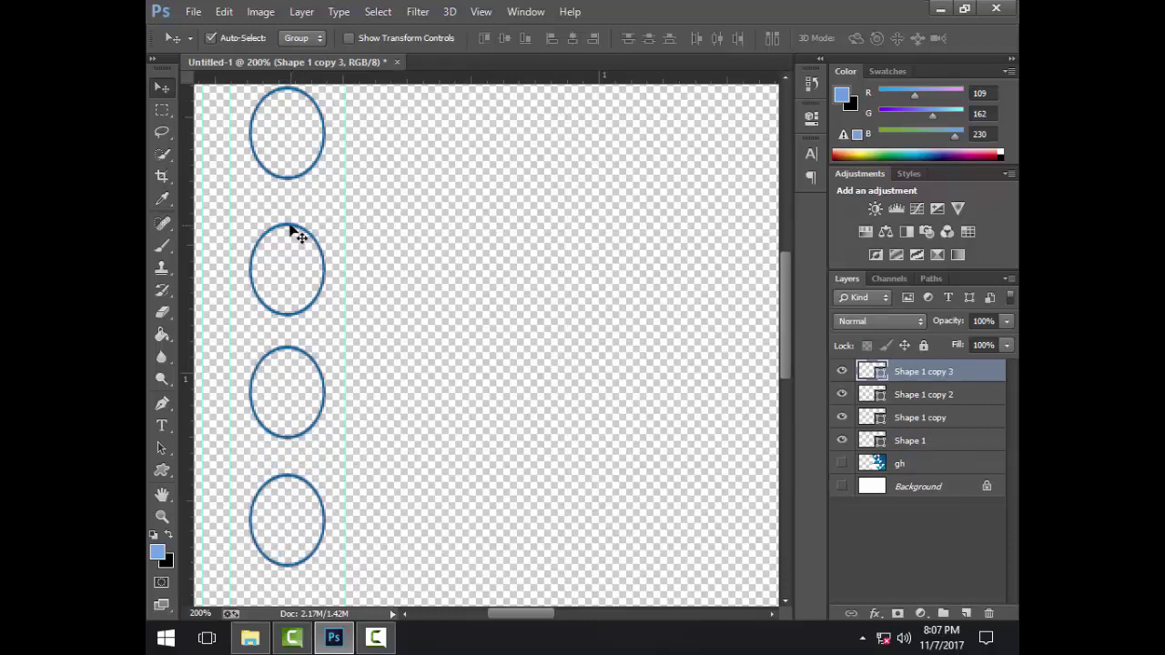
Nudge the ellipse copies with the arrow keys to even out their spacing
click(293, 234)
key(Up)
key(Up)
key(Up)
key(Up)
key(Up)
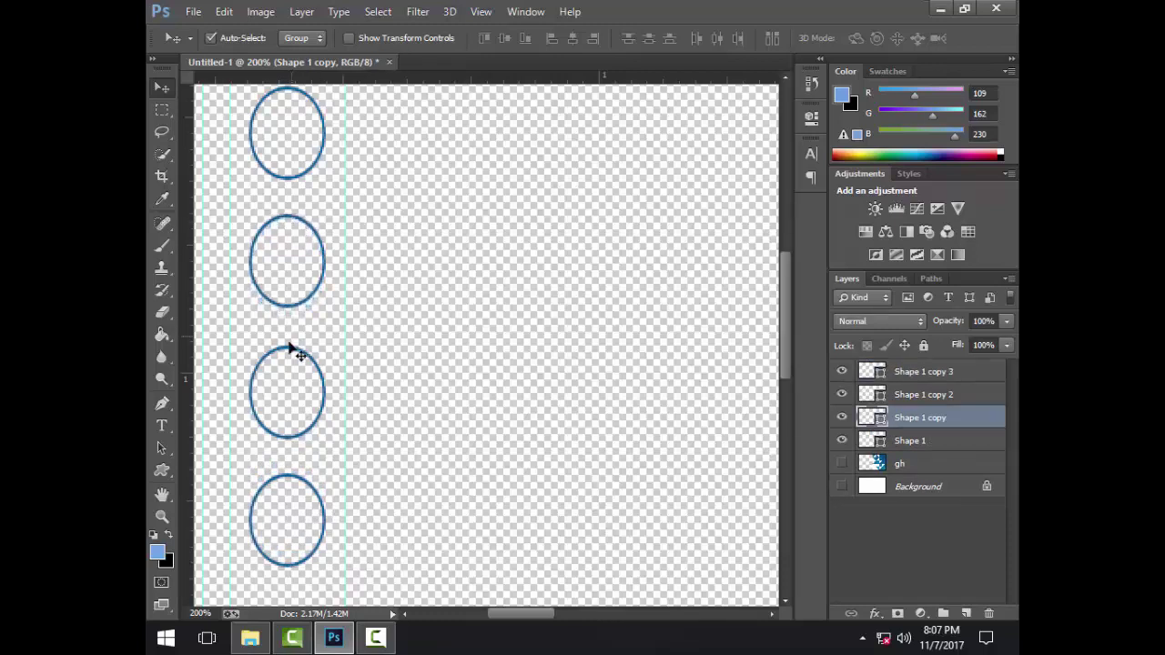
click(291, 351)
key(Up)
key(Up)
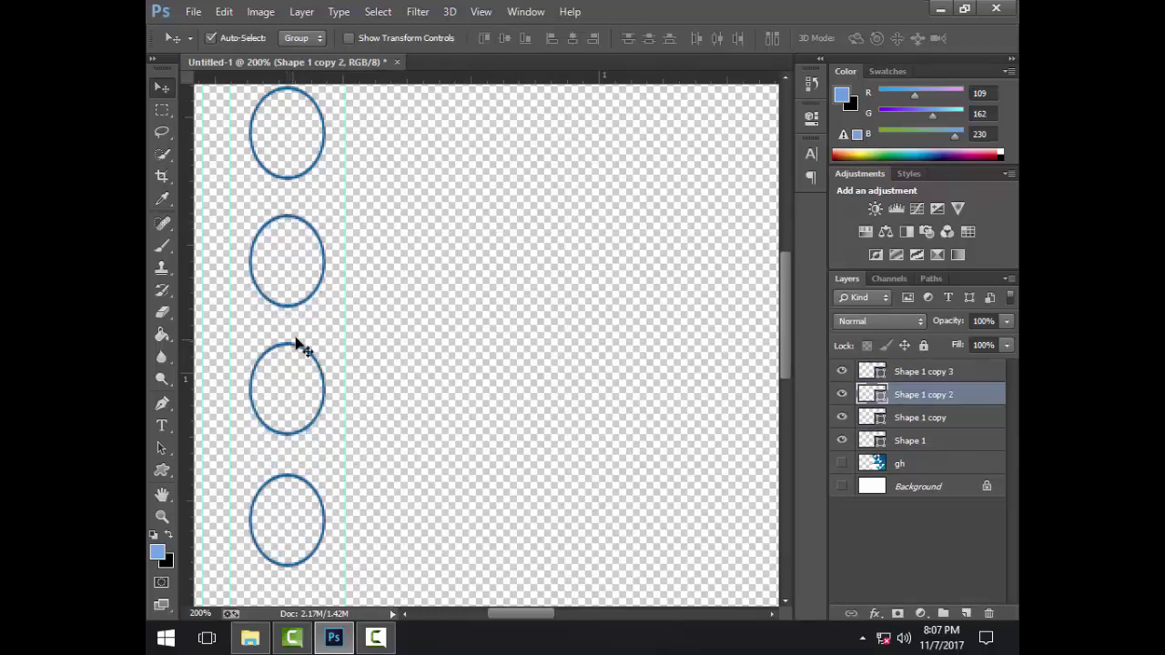
key(ctrl+minus)
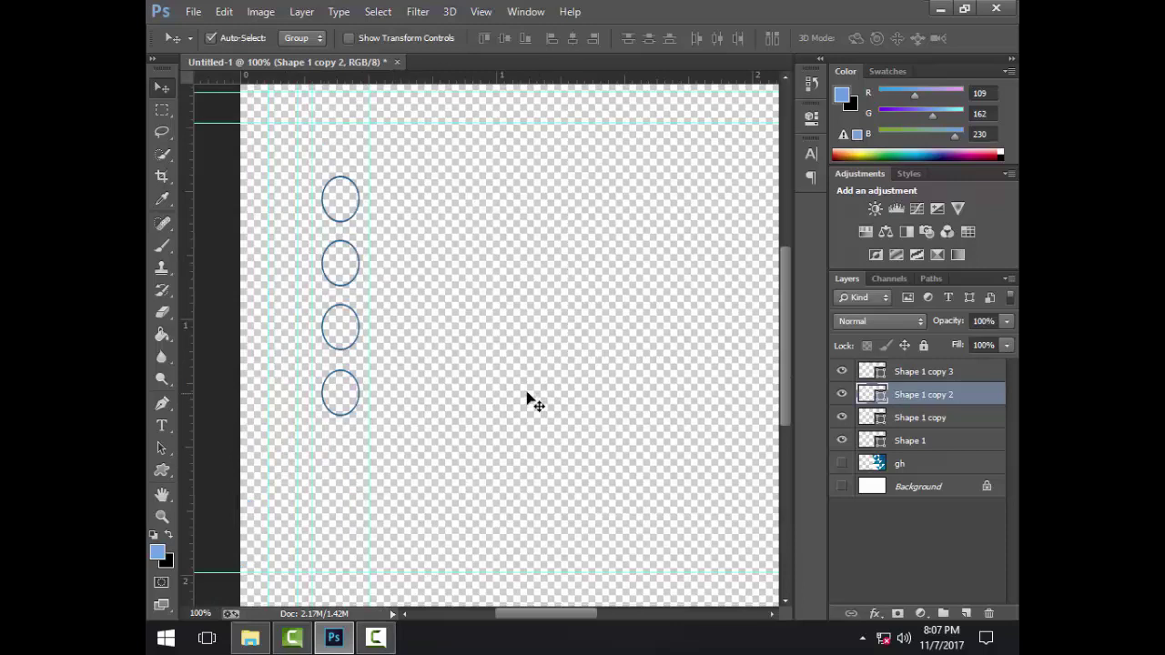
Select all four ellipse layers and nudge them down together
scroll(429, 362, down, 1)
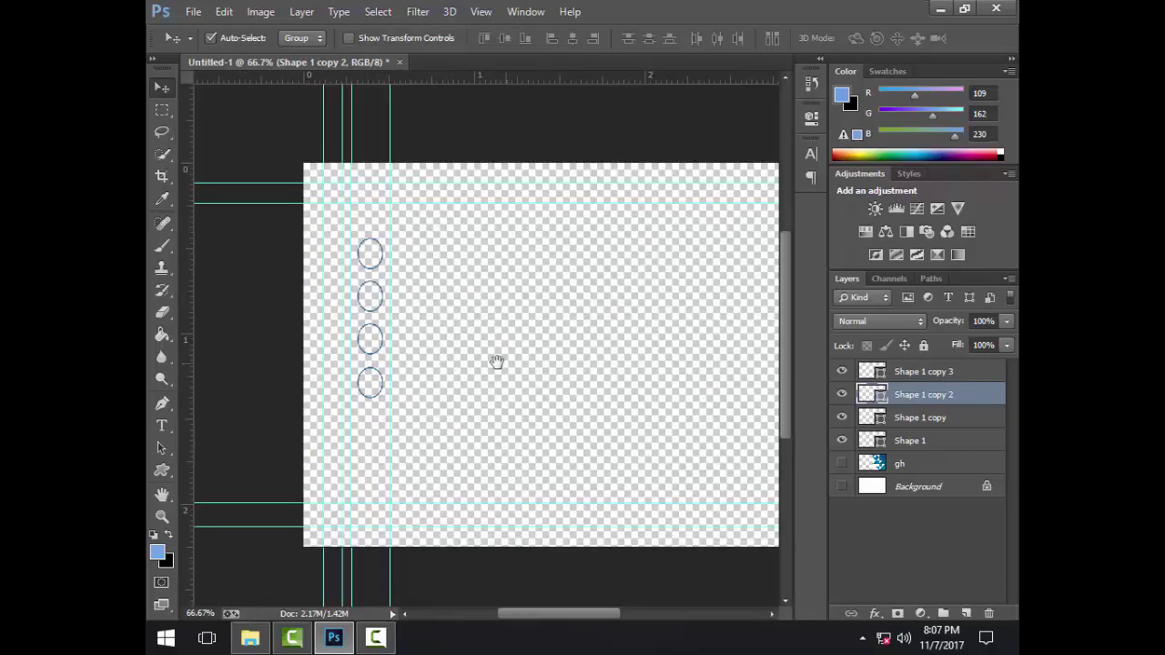
mouse_move(497, 362)
mouse_down()
mouse_move(395, 305)
mouse_move(406, 331)
mouse_up()
drag(278, 407, 275, 211)
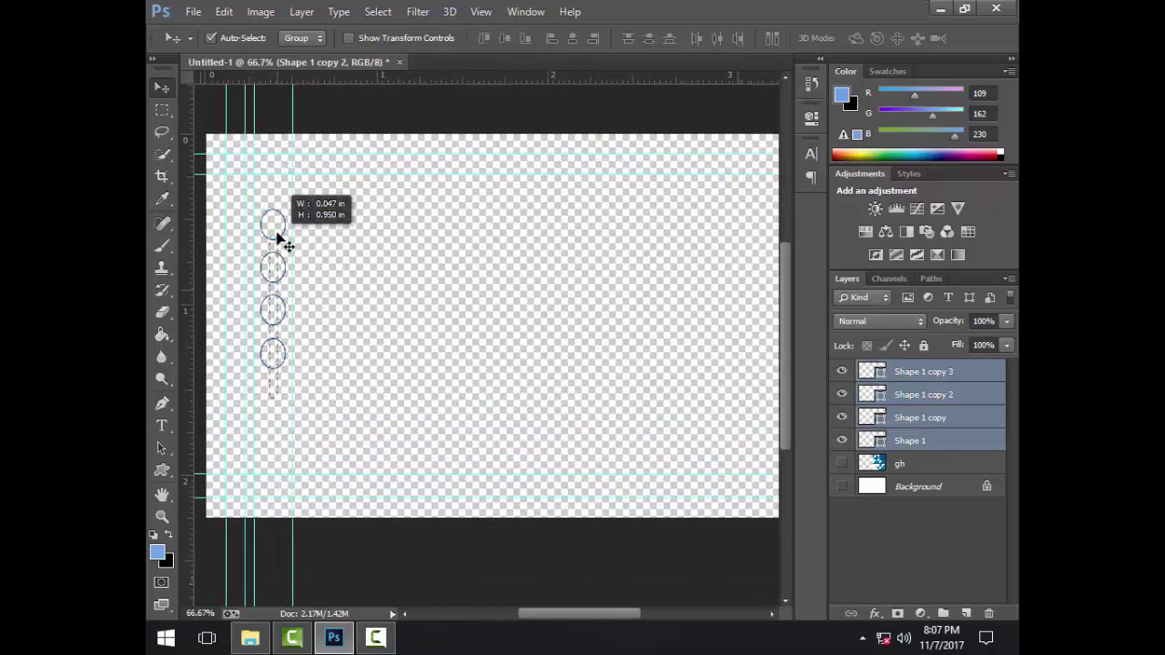
key(Down)
key(Down)
key(Down)
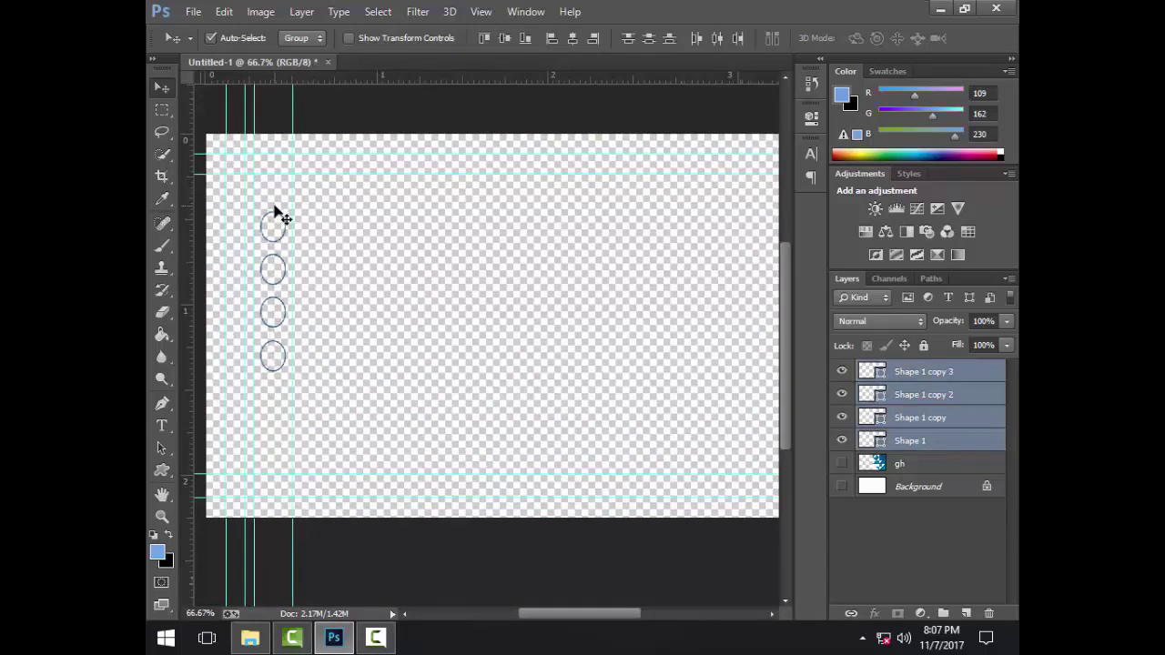
key(Down)
key(Down)
key(Down)
key(Down)
key(Down)
key(Down)
key(Down)
key(Down)
key(Down)
key(Down)
key(Down)
key(Down)
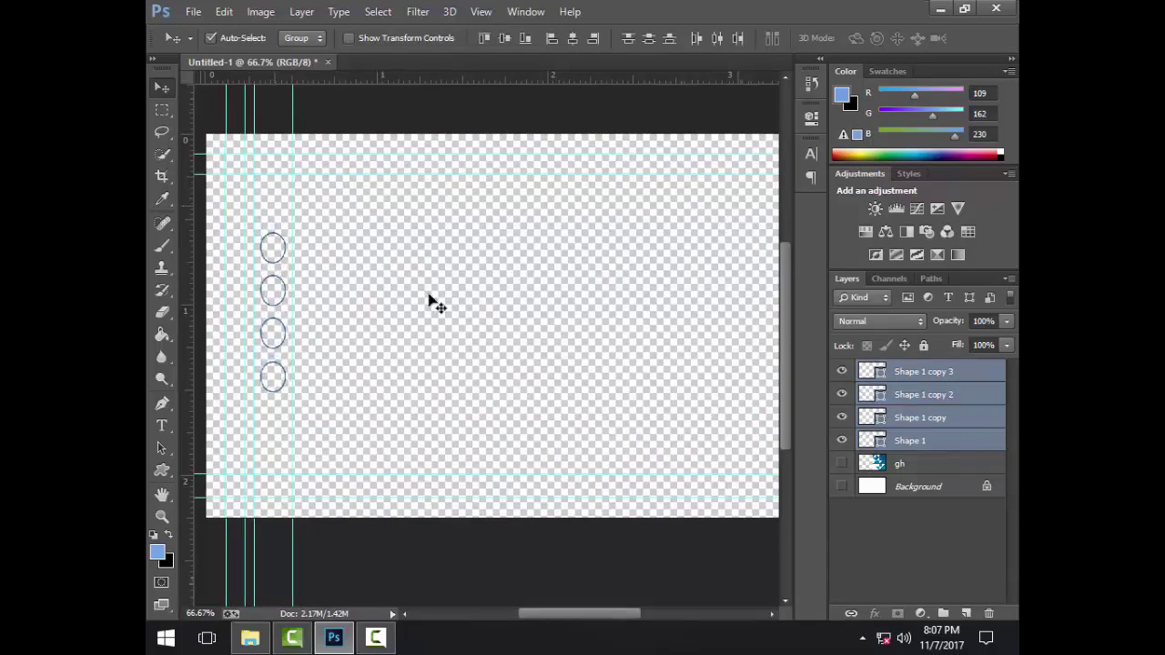
Turn the gh triangle layer and white Background back on, then return to the Move tool
click(842, 464)
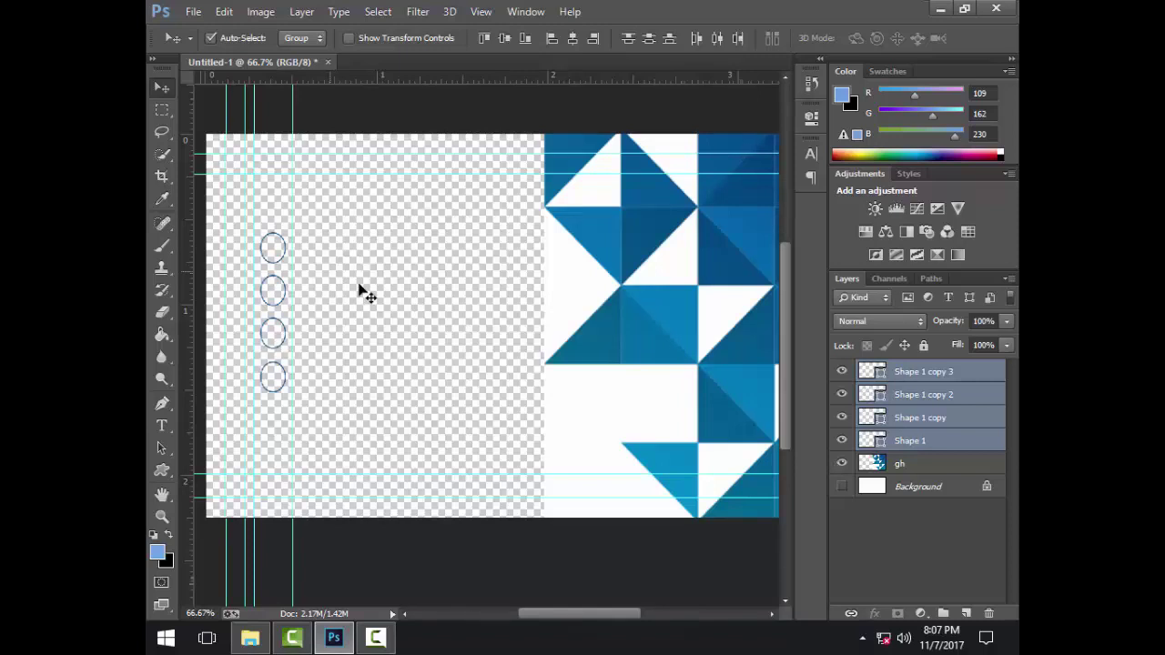
click(843, 487)
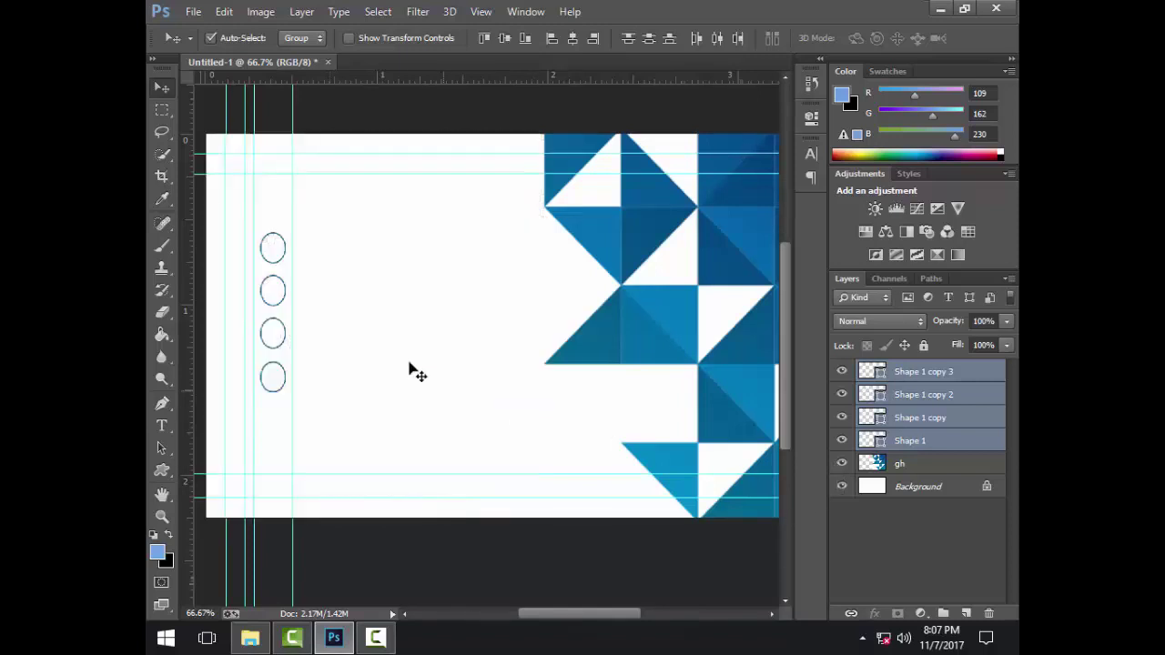
click(164, 86)
click(308, 266)
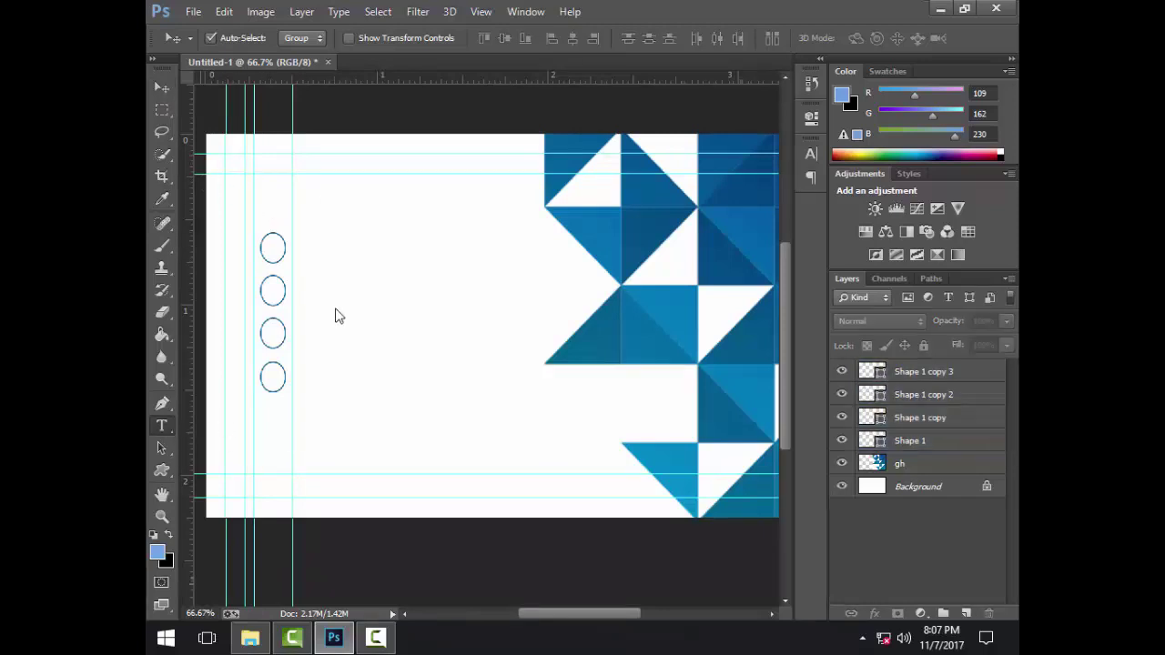
key(v)
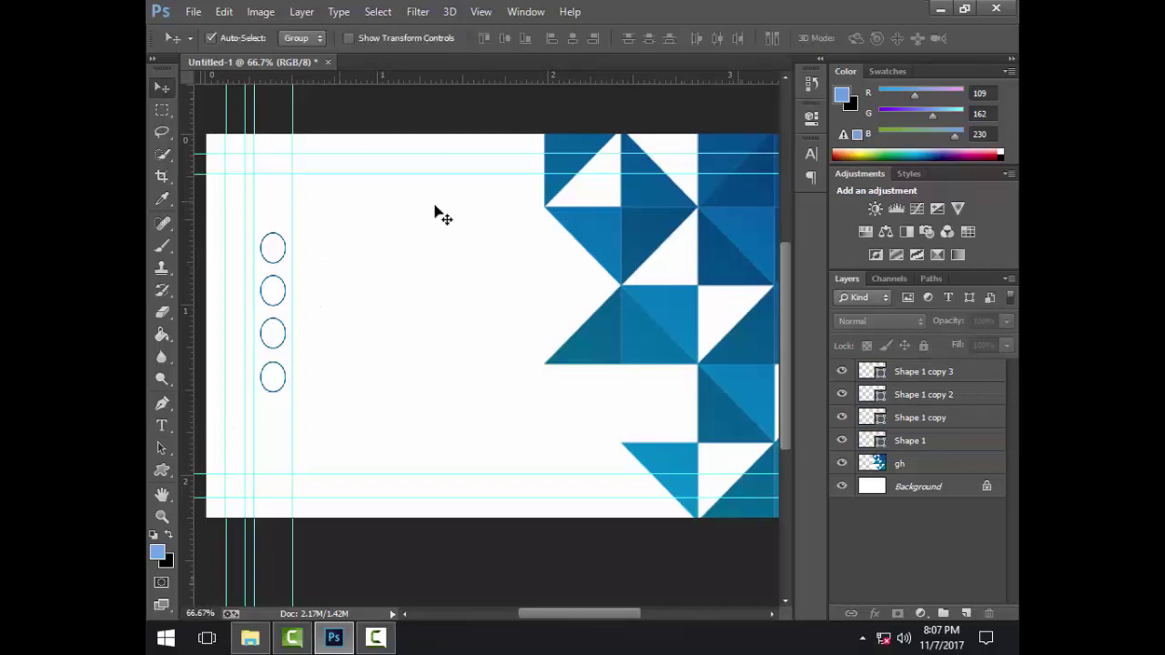
Browse from This PC to Local Disk (E:)\Icon and select the contact-methods phone icon
click(942, 10)
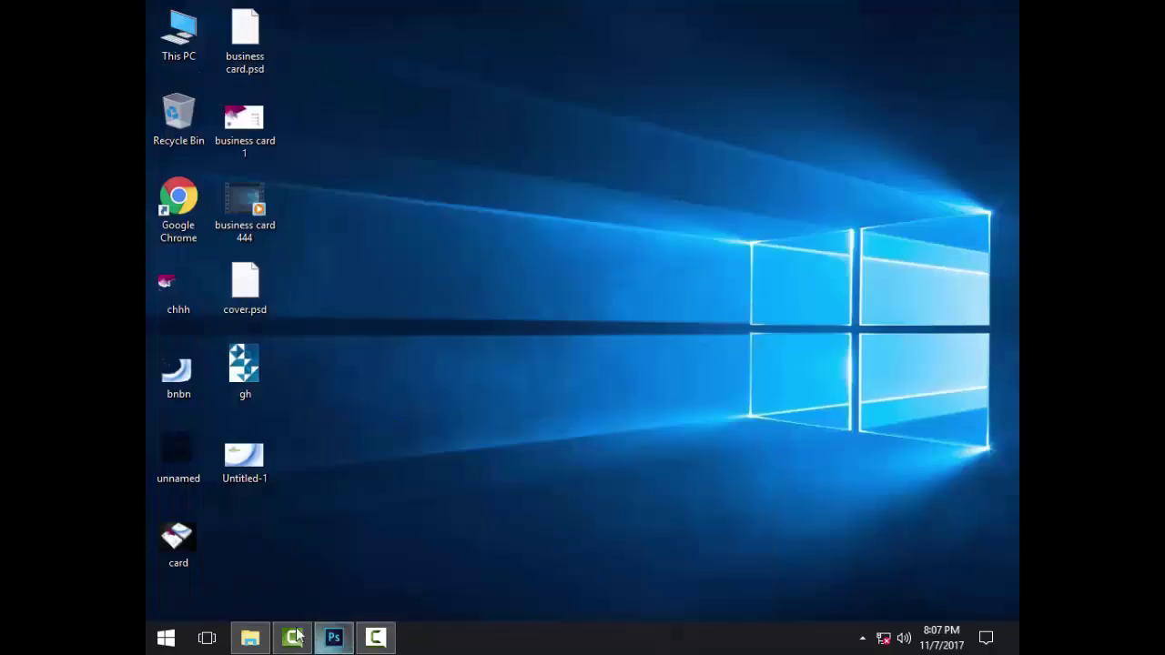
click(249, 638)
click(1001, 9)
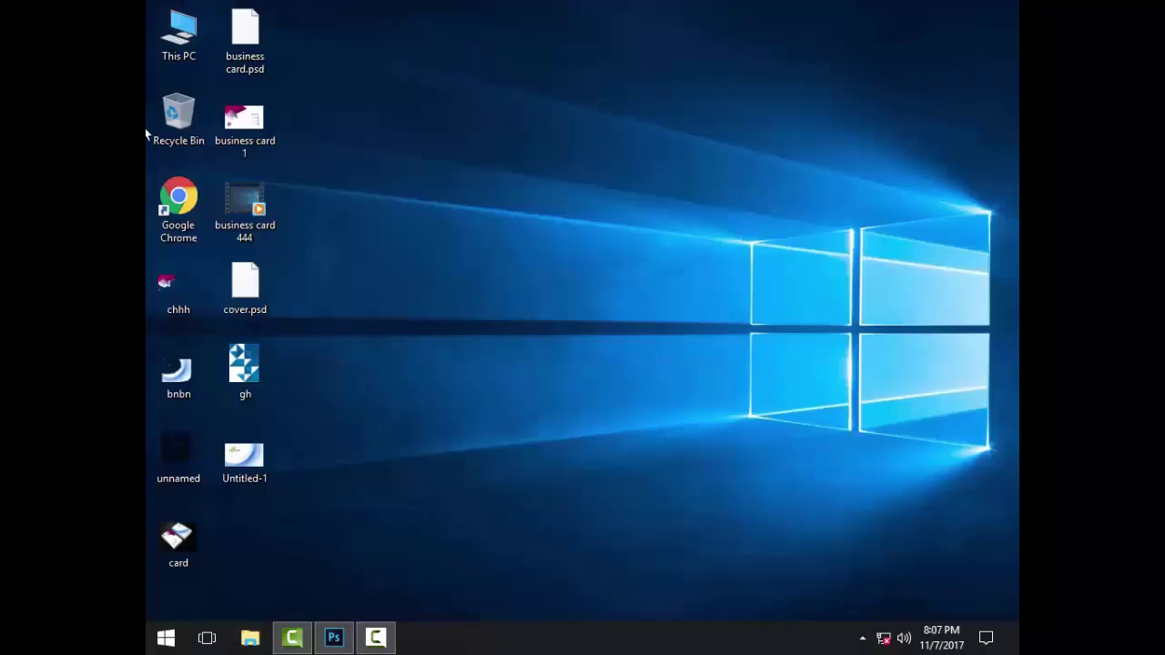
double_click(177, 27)
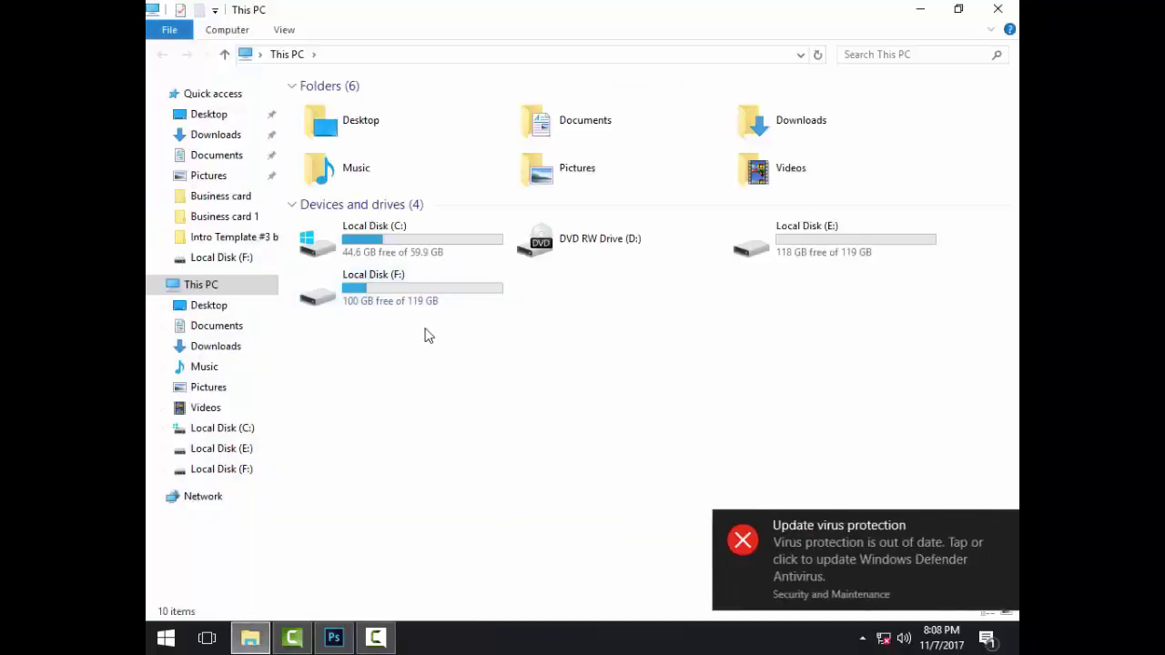
double_click(459, 298)
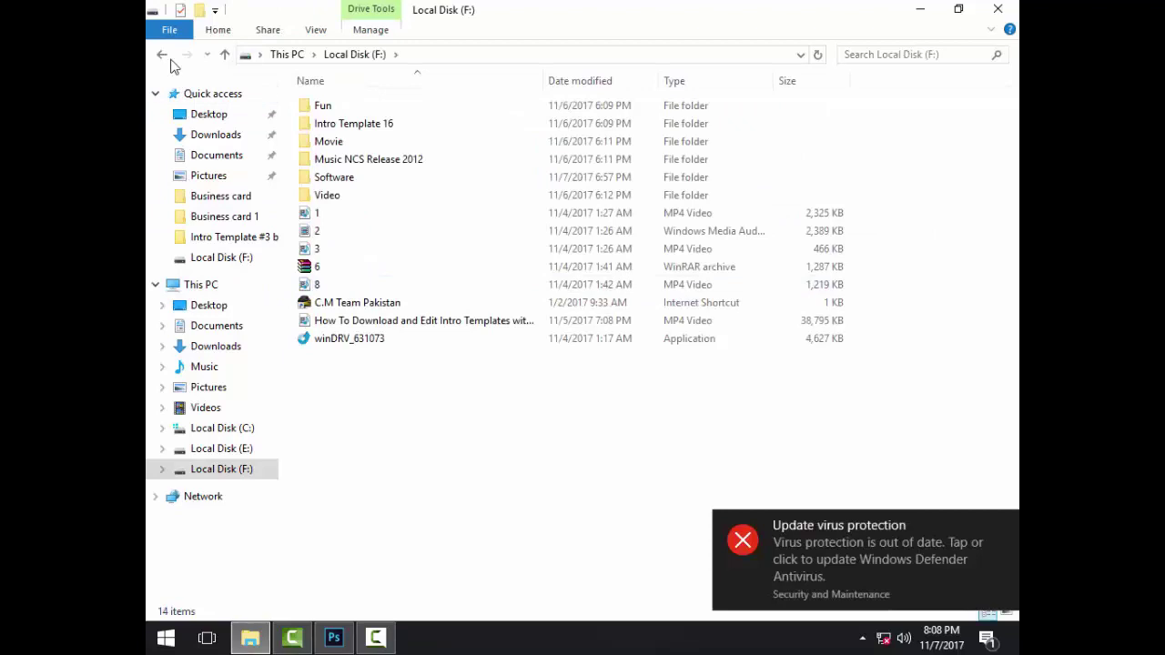
click(159, 56)
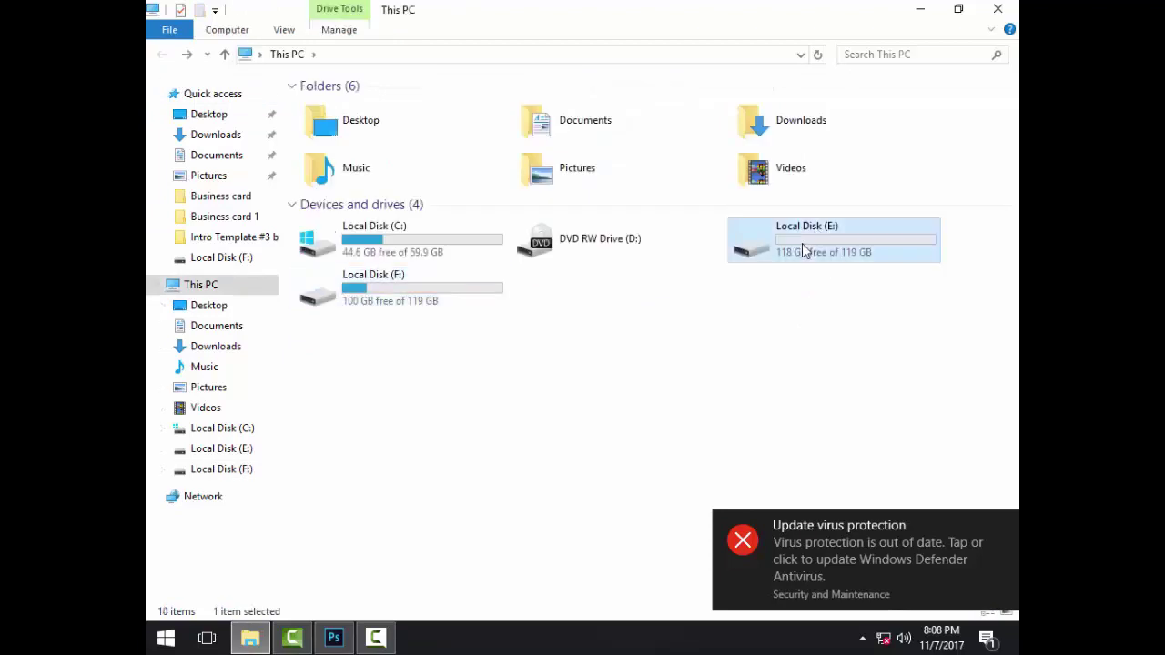
double_click(809, 252)
double_click(325, 160)
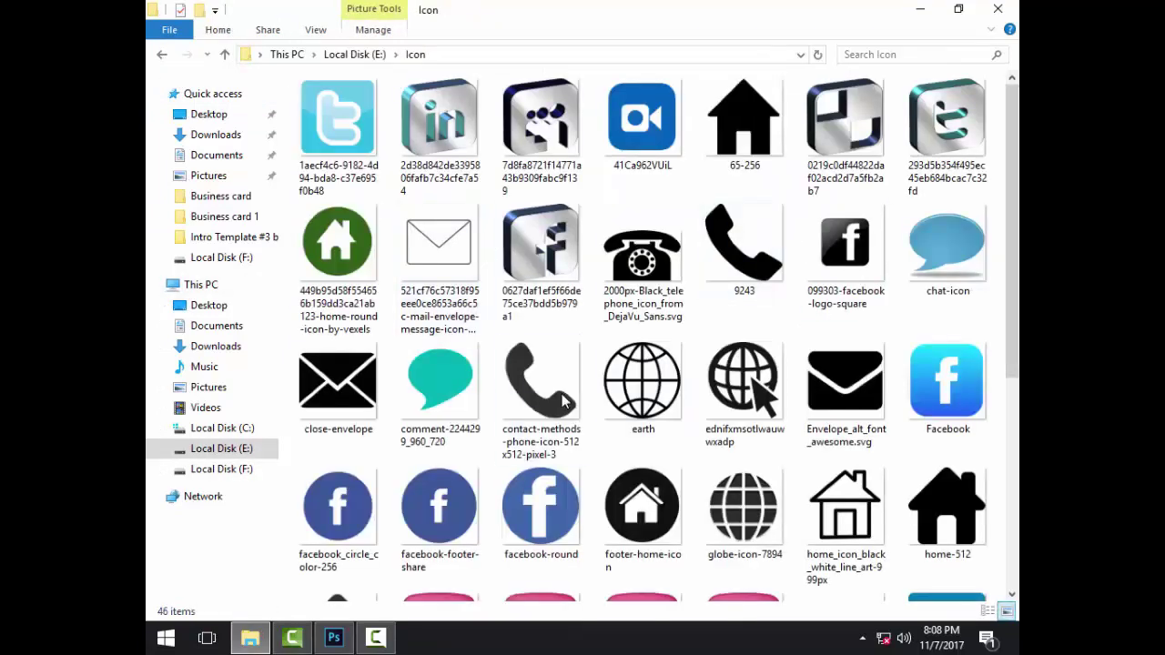
click(546, 400)
Place the phone icon onto the card over the top ellipse and commit it
mouse_move(519, 423)
mouse_down()
mouse_move(300, 610)
mouse_move(334, 637)
mouse_move(346, 364)
mouse_up()
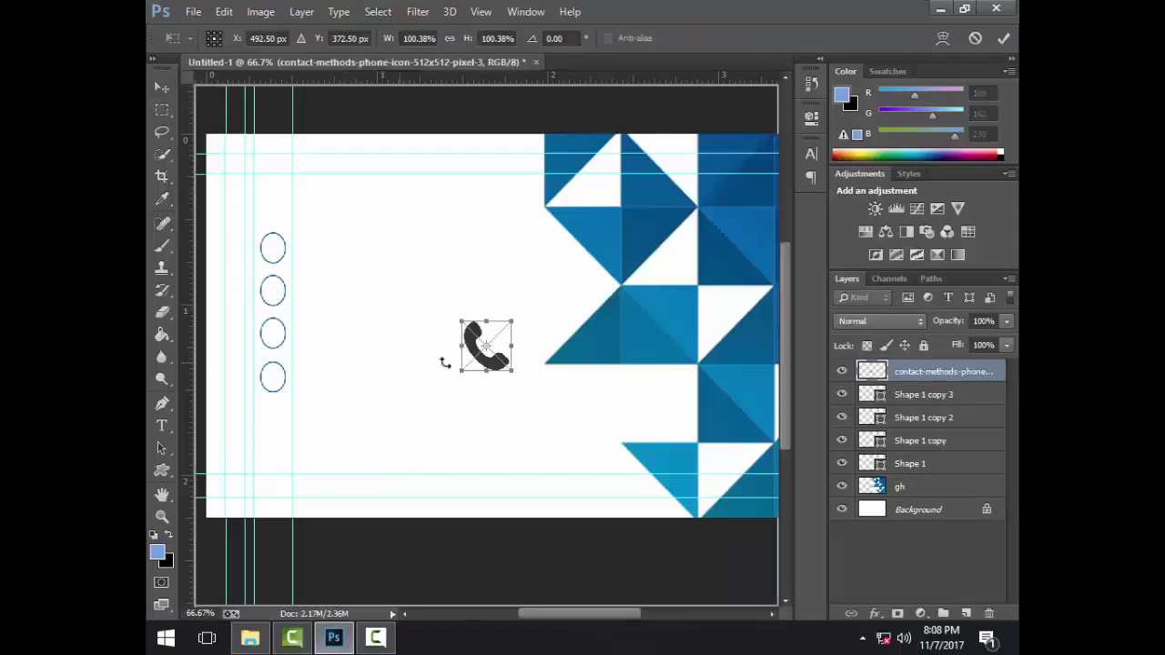
mouse_move(487, 360)
mouse_down()
mouse_move(278, 290)
mouse_move(273, 252)
mouse_move(285, 257)
mouse_up()
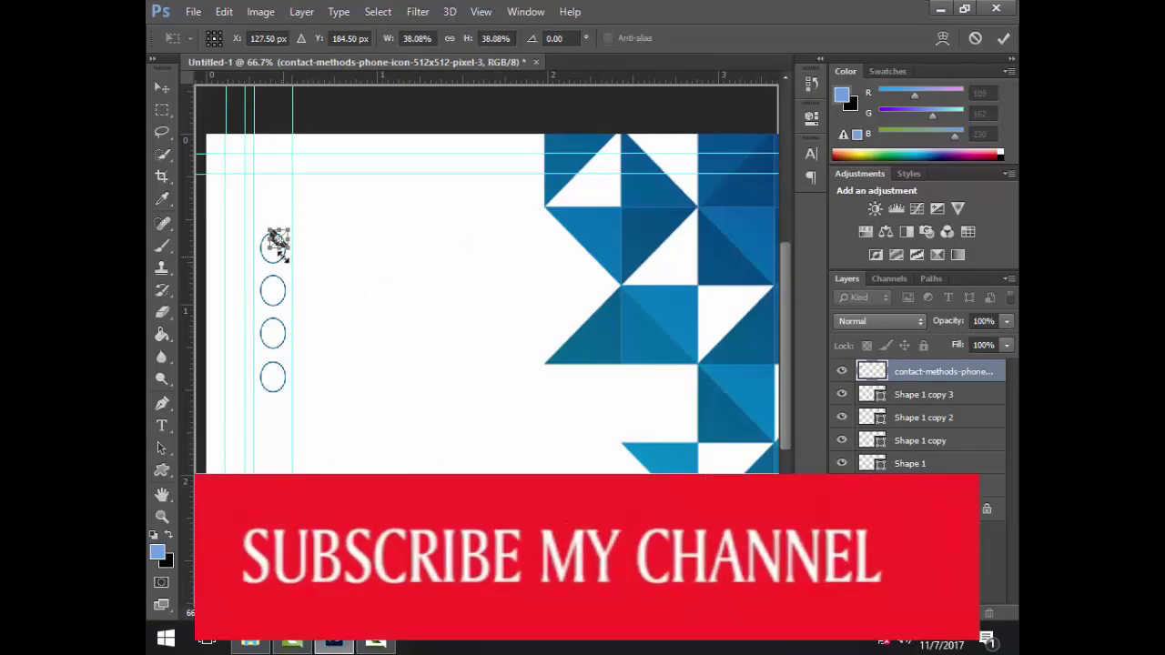
click(1001, 38)
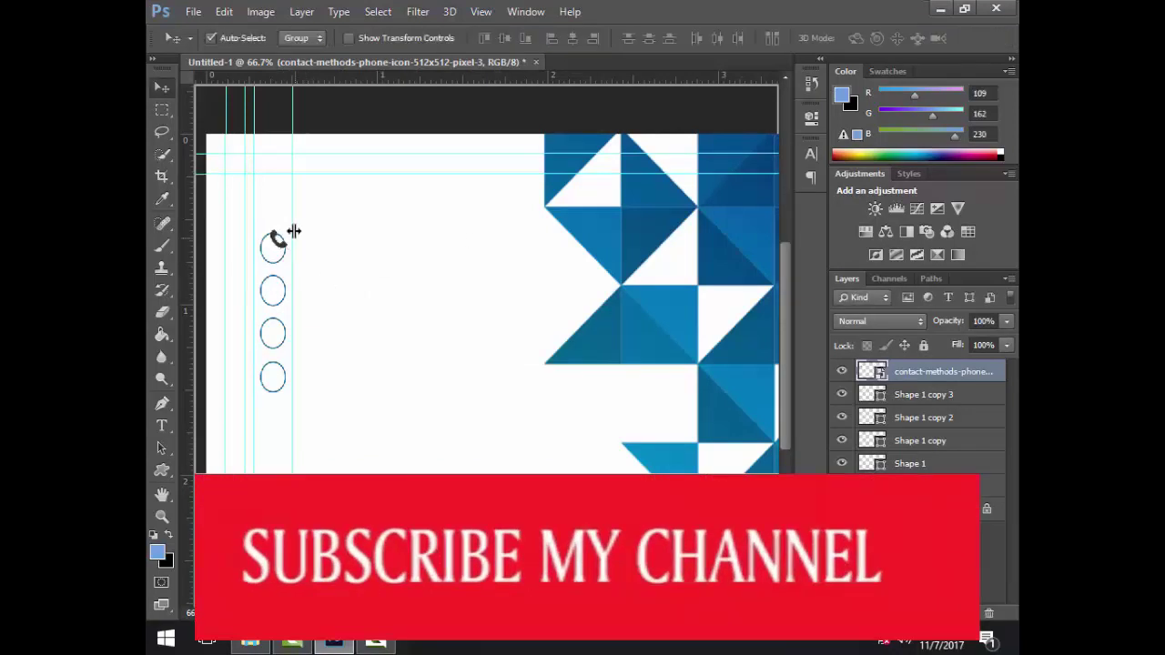
scroll(288, 255, up, 1)
scroll(279, 278, up, 1)
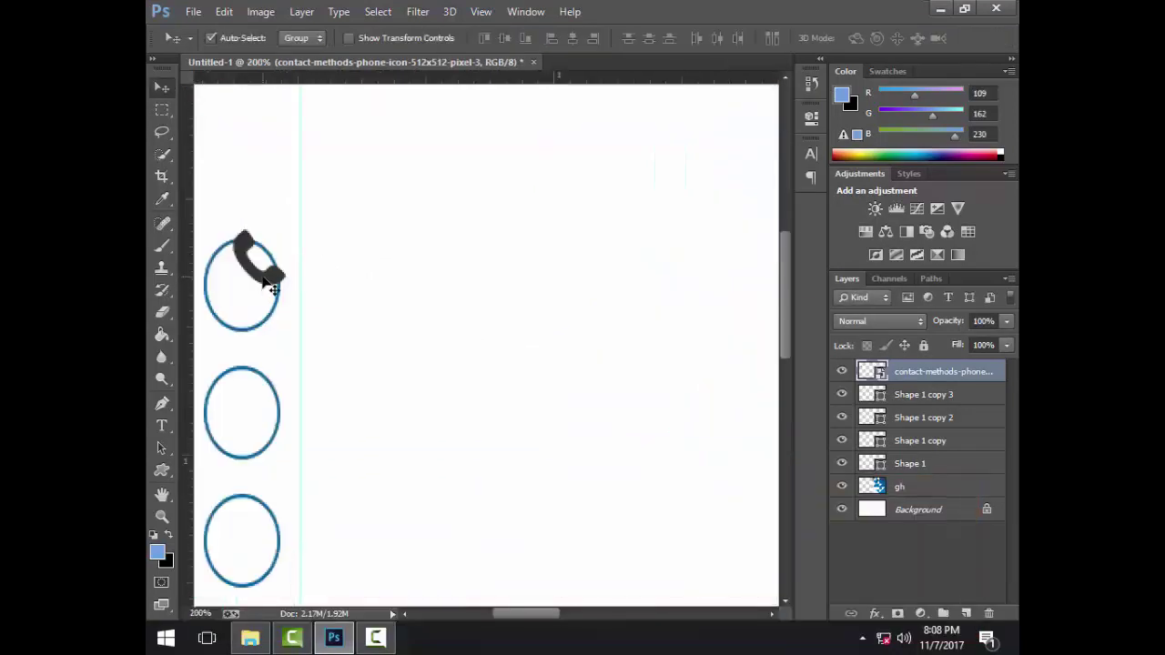
Nudge the phone icon with arrow keys until it sits centred in the top circle
key(Down)
key(Down)
key(Down)
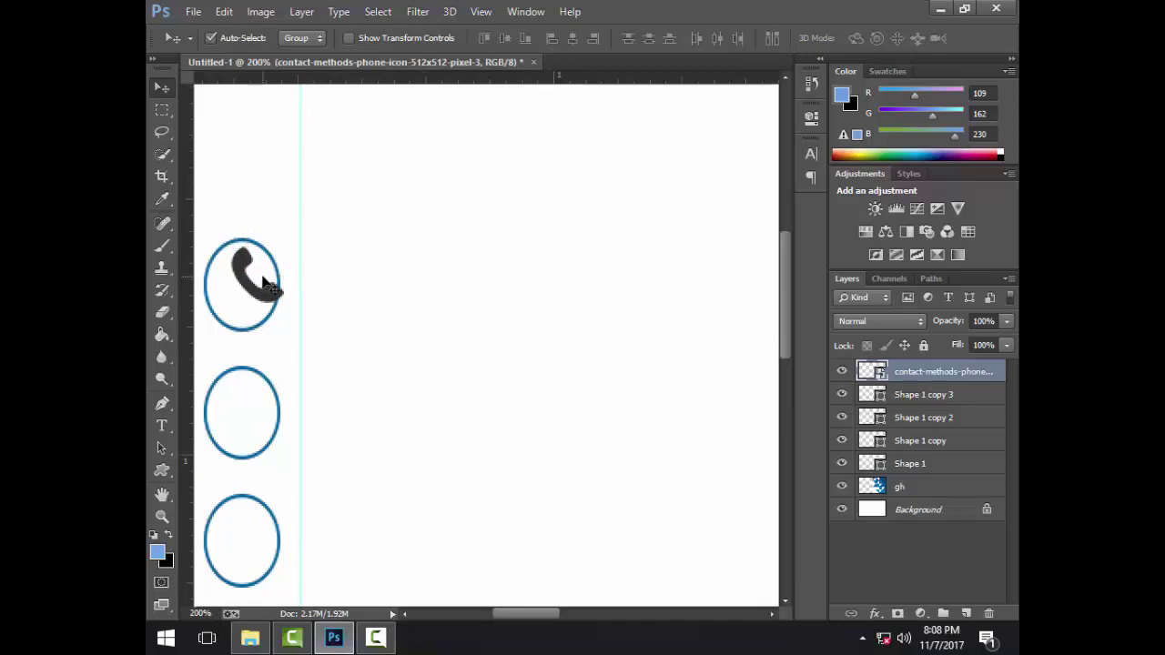
key(Left)
key(Left)
key(Left)
key(Down)
key(Down)
key(Down)
key(Down)
key(Down)
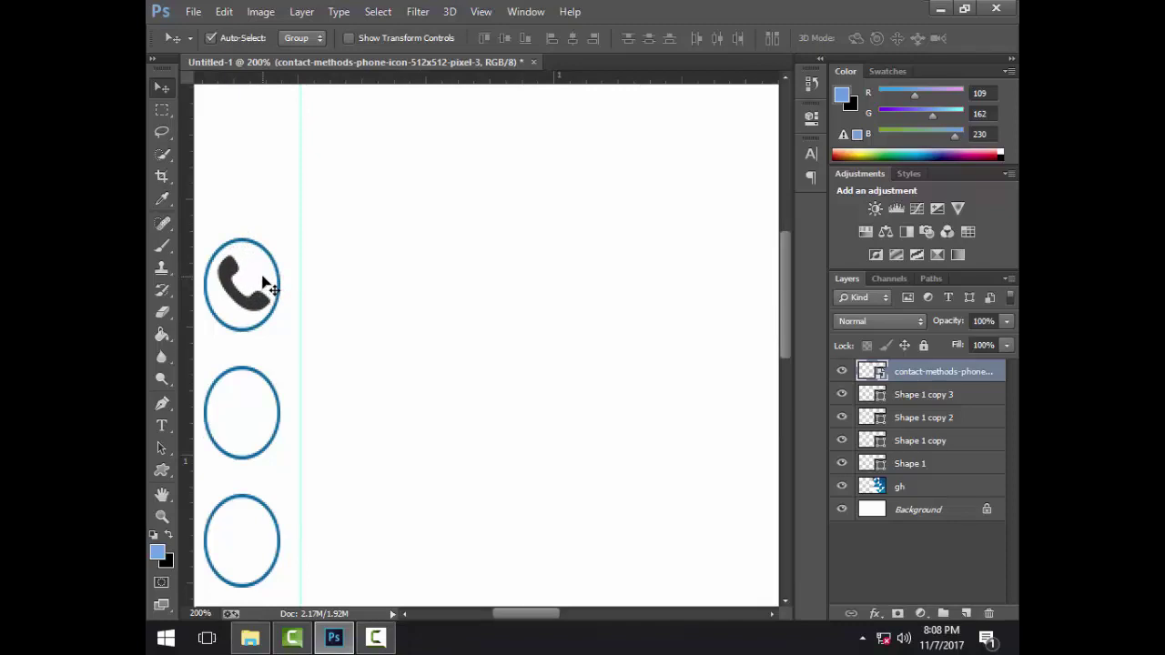
key(Left)
key(Left)
key(Right)
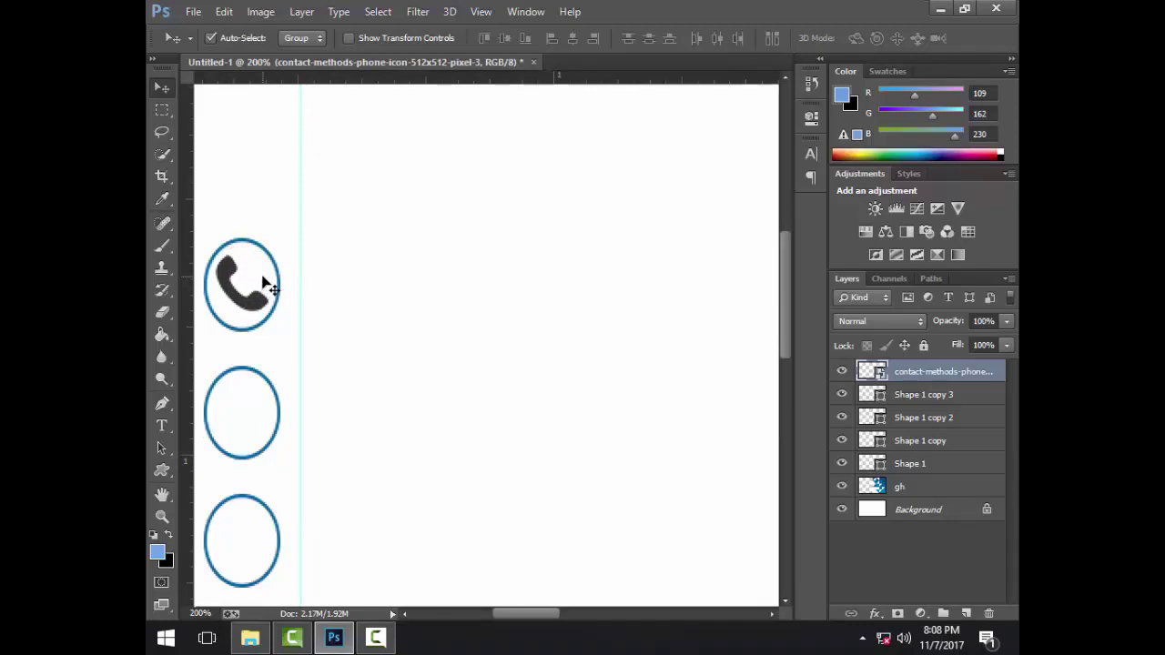
key(Right)
Add a Color Overlay to the phone icon using the circle's blue #2d7eae
click(875, 614)
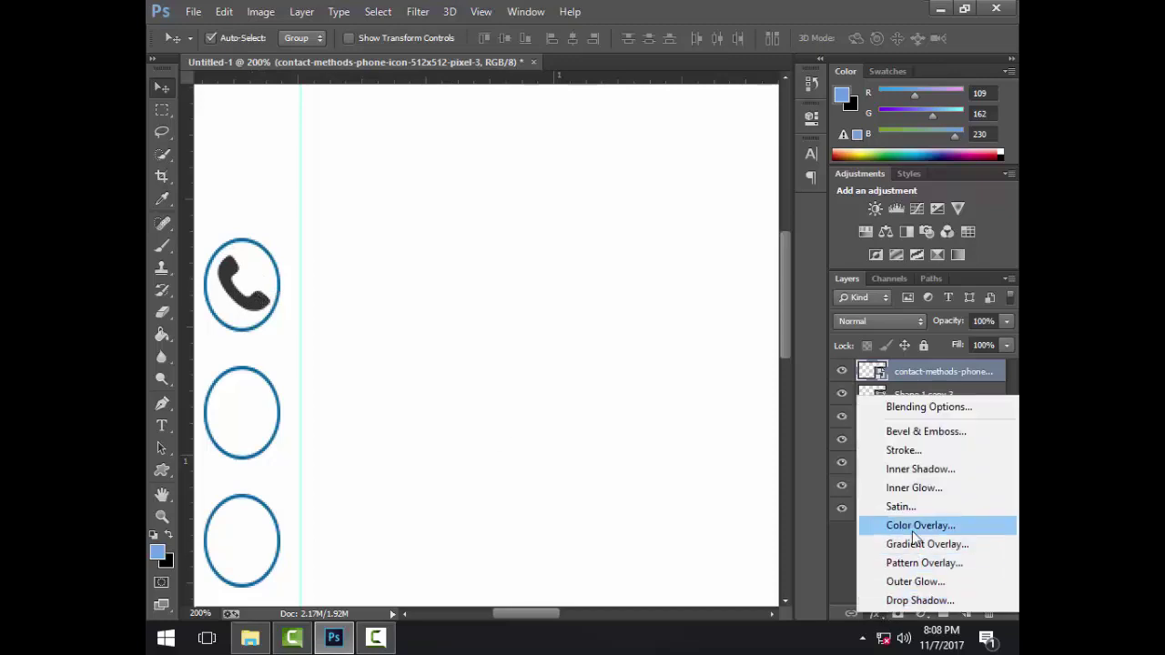
click(914, 526)
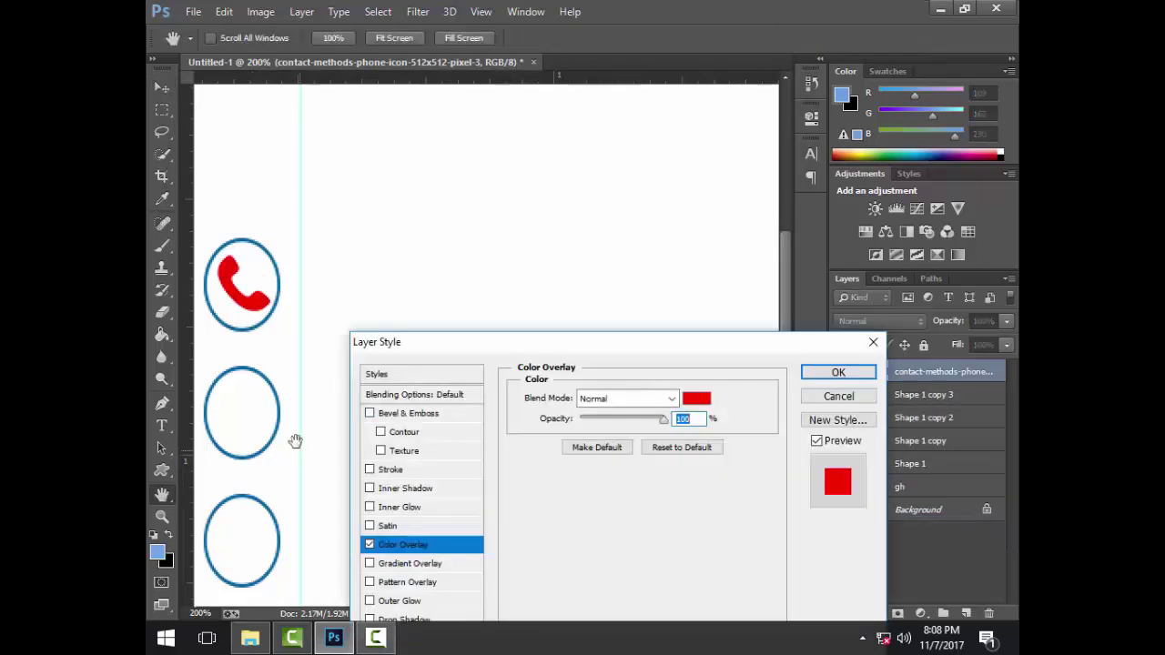
click(696, 398)
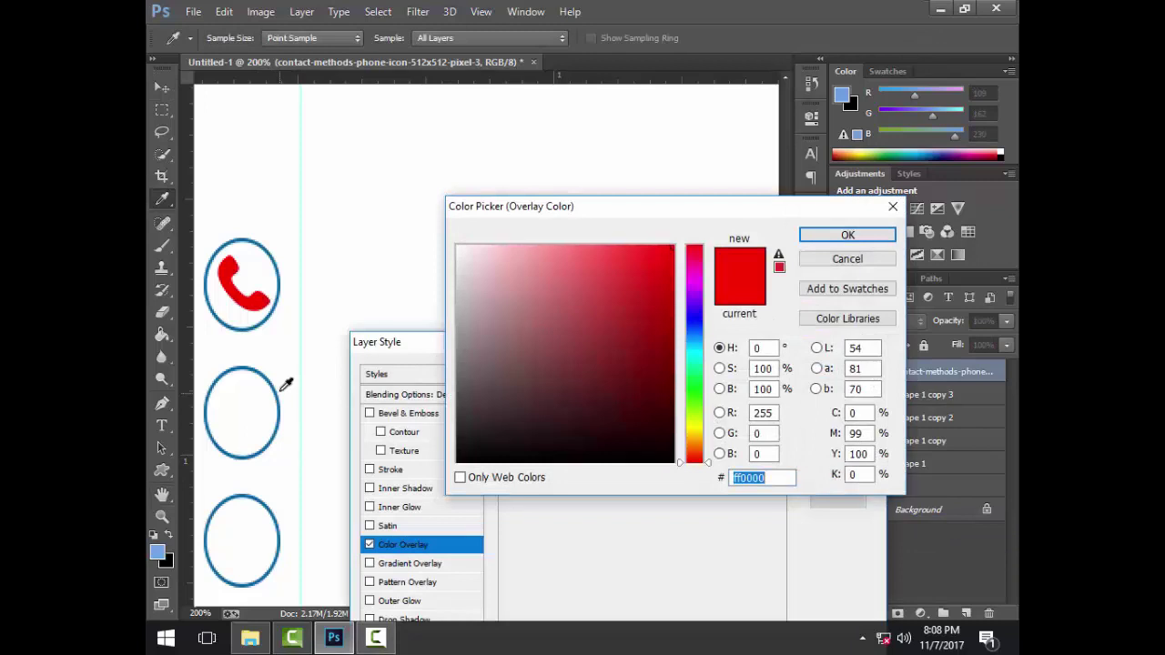
click(277, 385)
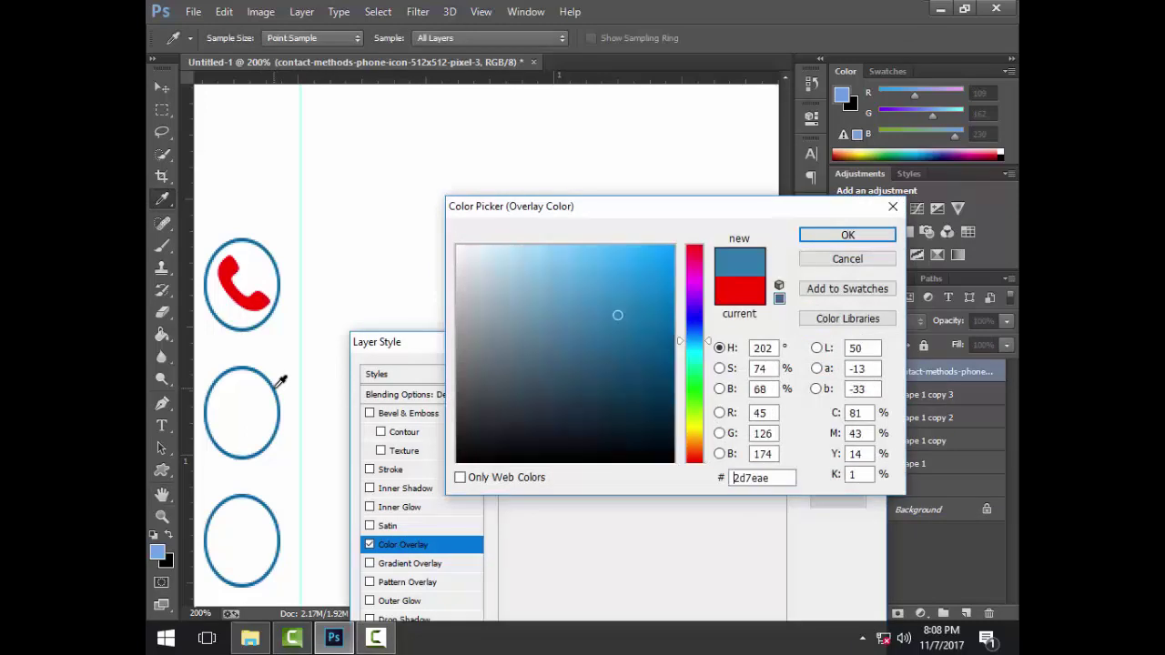
click(848, 235)
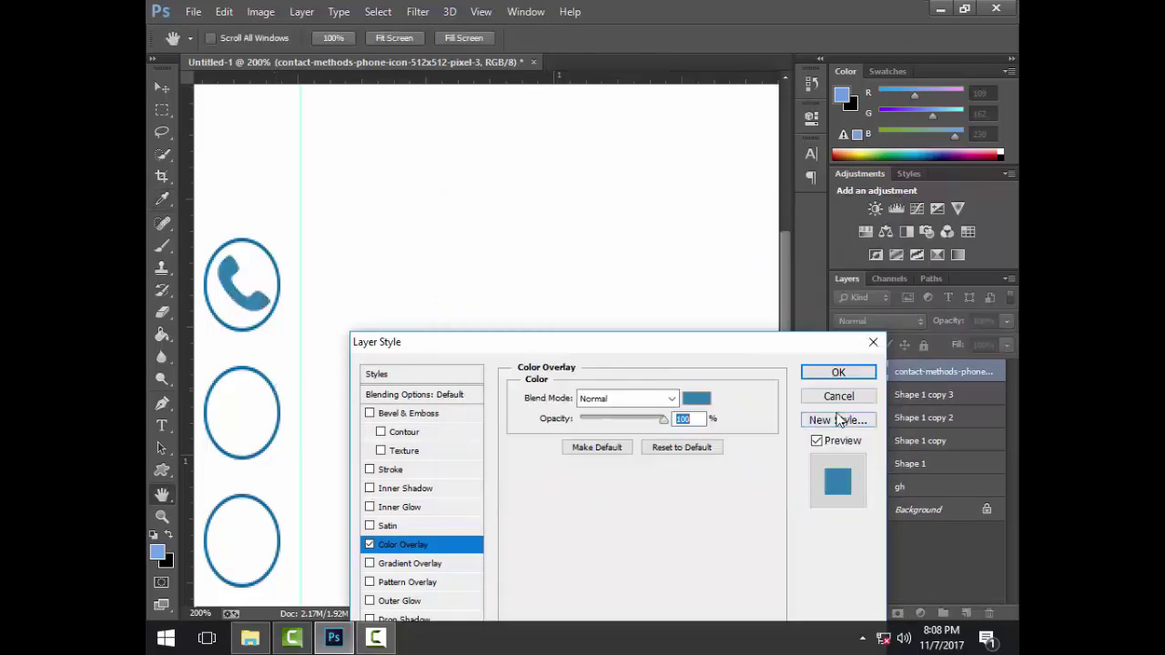
click(837, 372)
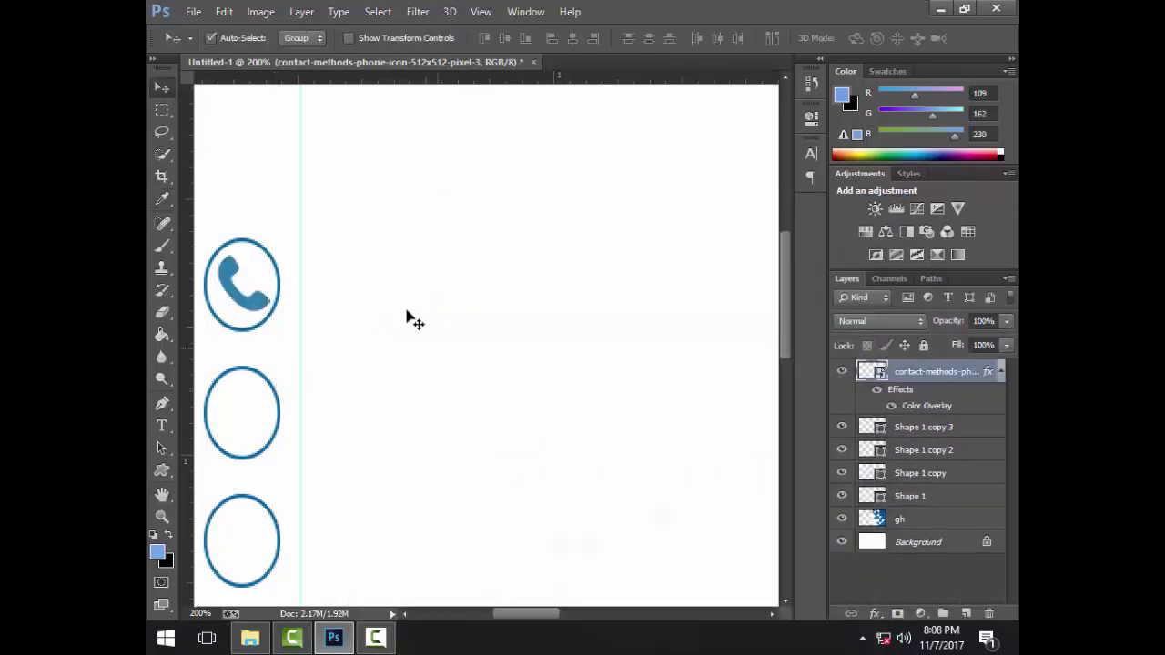
click(938, 9)
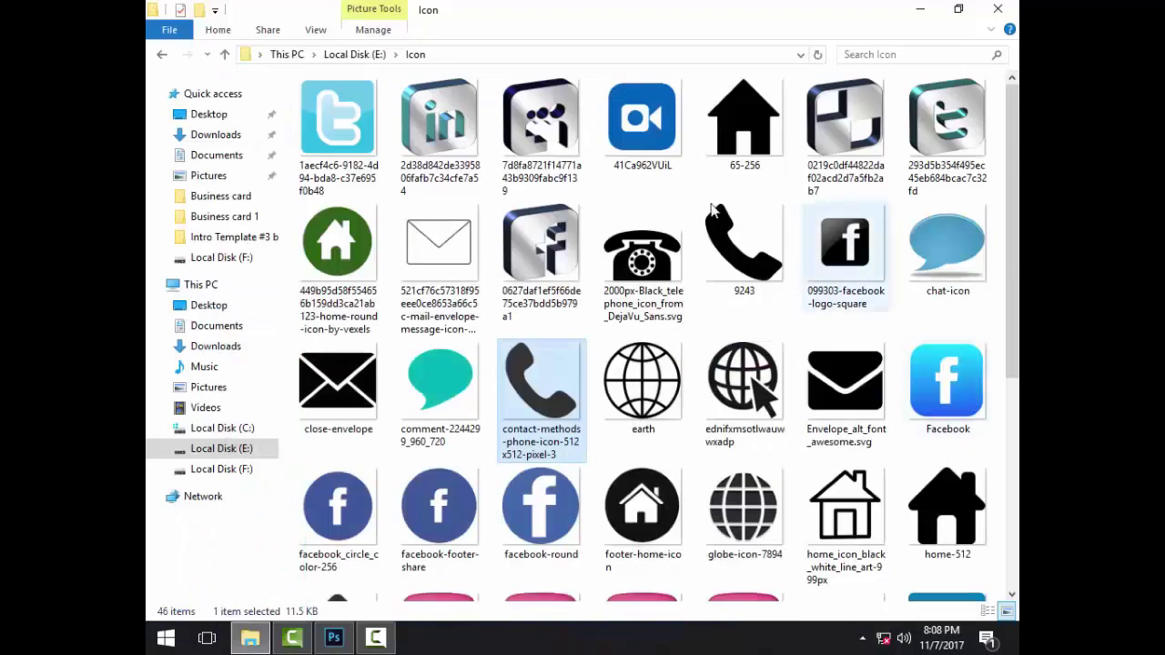
Drag the close-envelope icon from the Icon folder onto the card
click(844, 387)
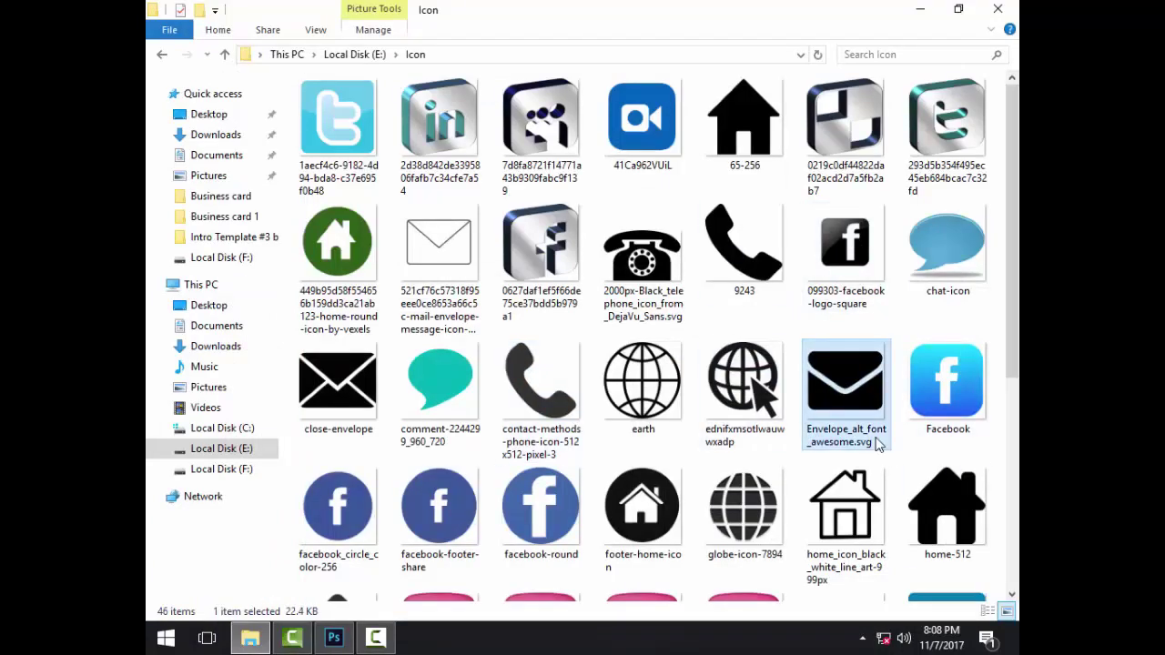
drag(1012, 228, 1012, 319)
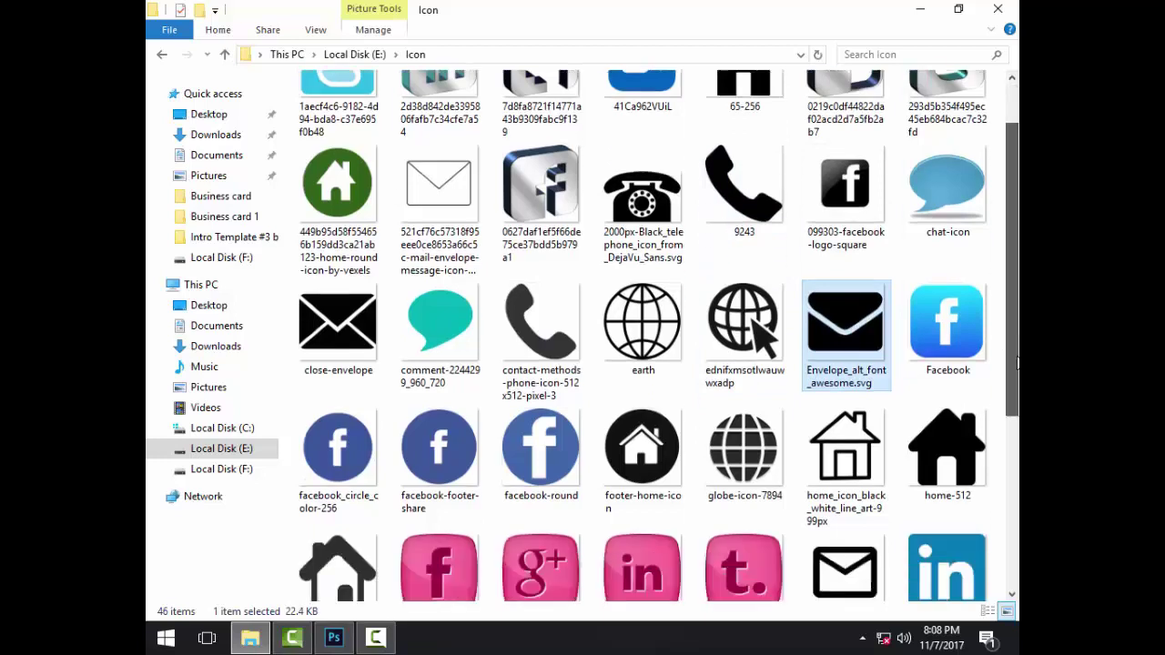
click(844, 451)
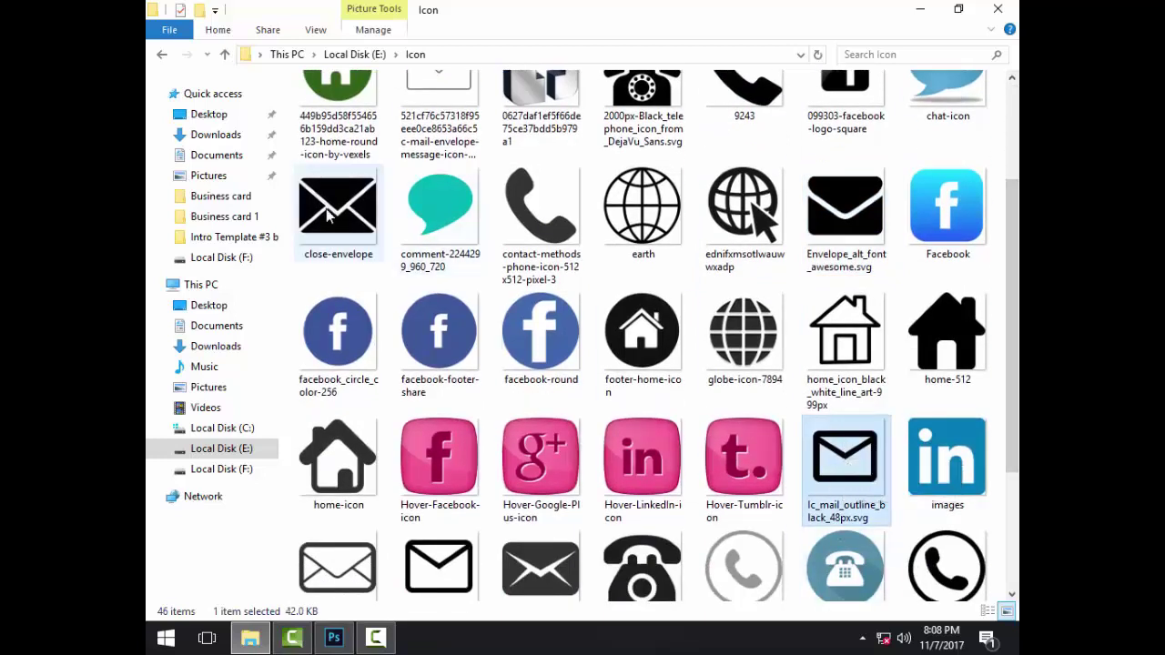
drag(330, 214, 323, 578)
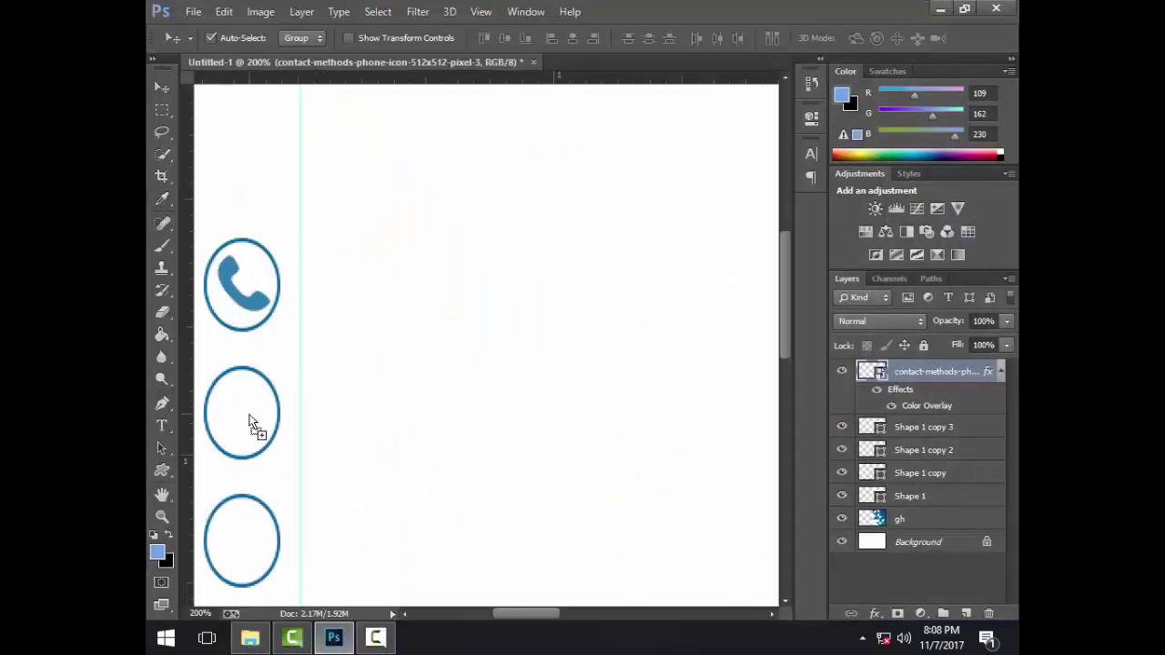
drag(323, 578, 253, 429)
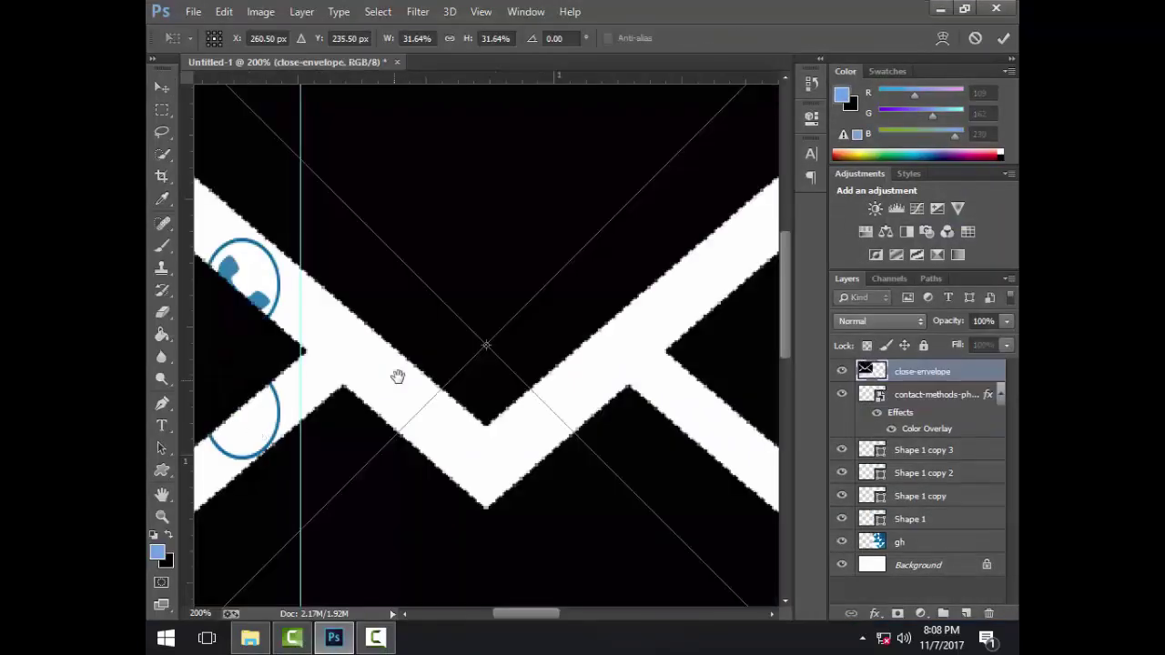
key(ctrl+minus)
key(ctrl+minus)
key(ctrl+minus)
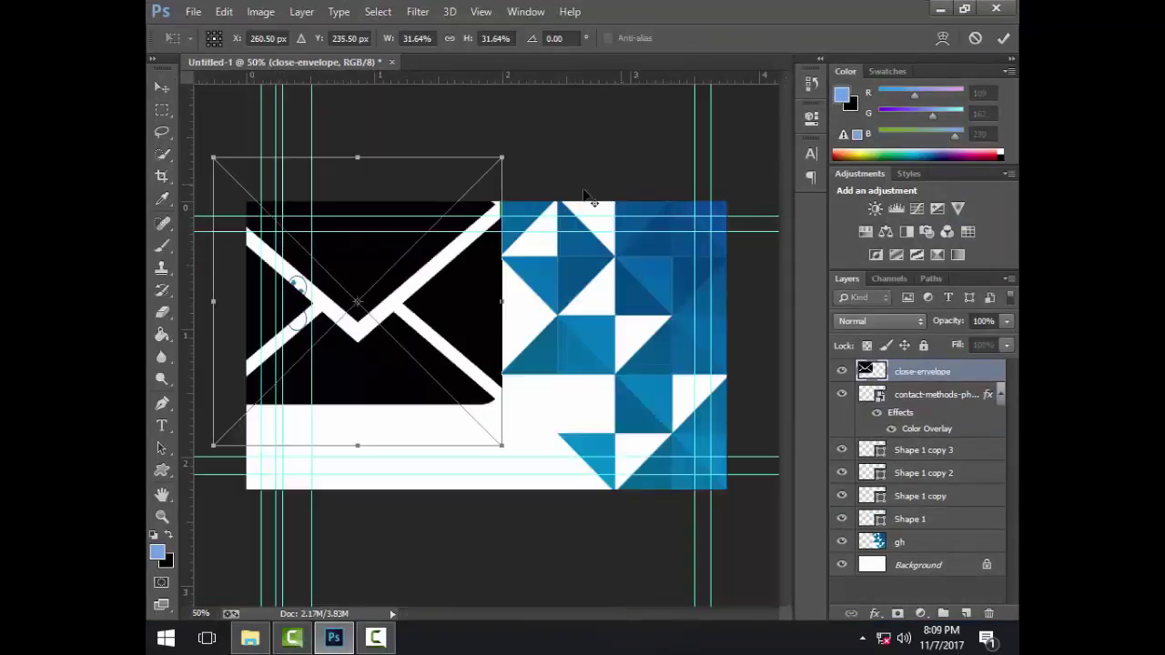
Shrink the placed envelope down to a small icon
drag(500, 158, 370, 291)
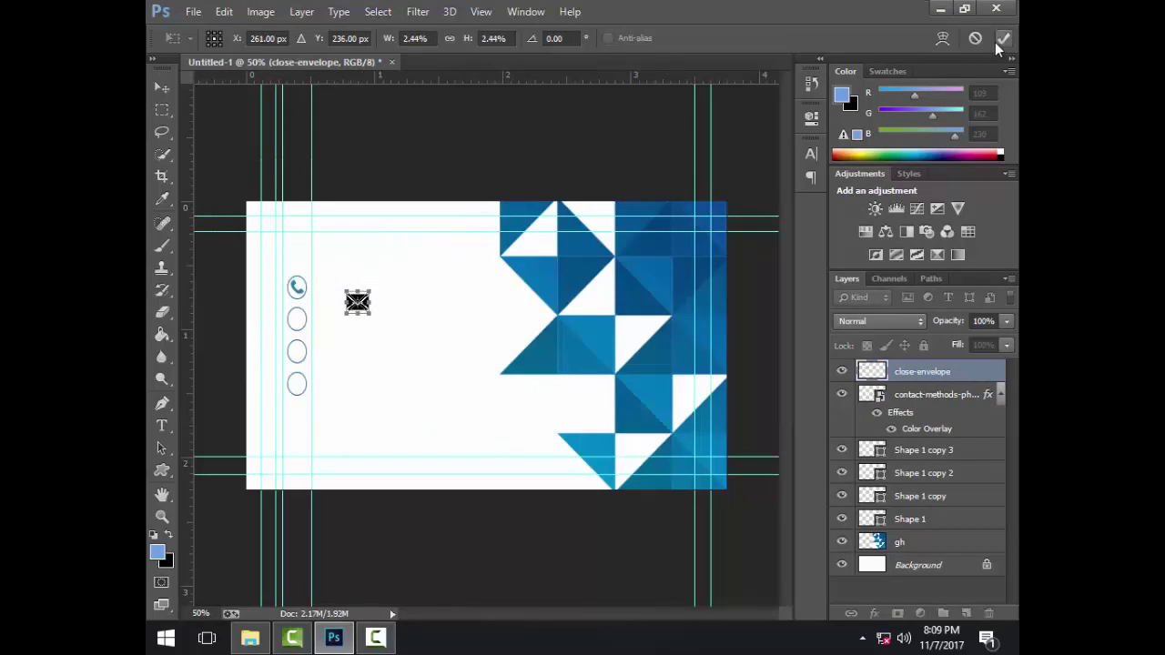
click(1002, 38)
ctrl+click(364, 309)
ctrl+click(364, 309)
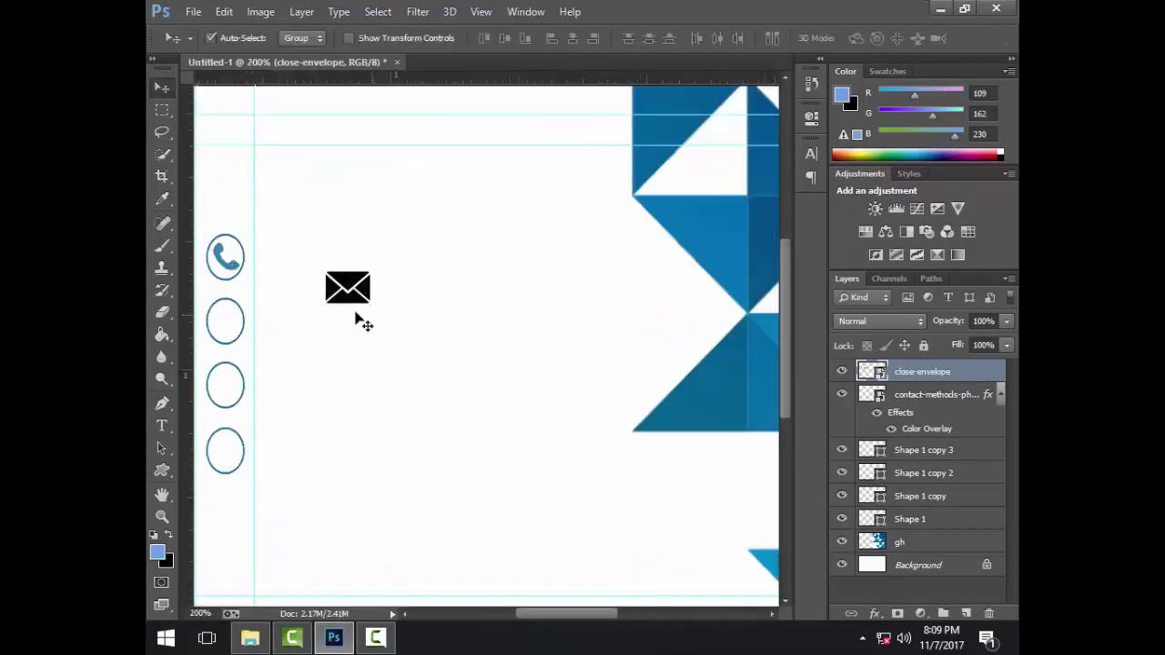
drag(332, 333, 468, 366)
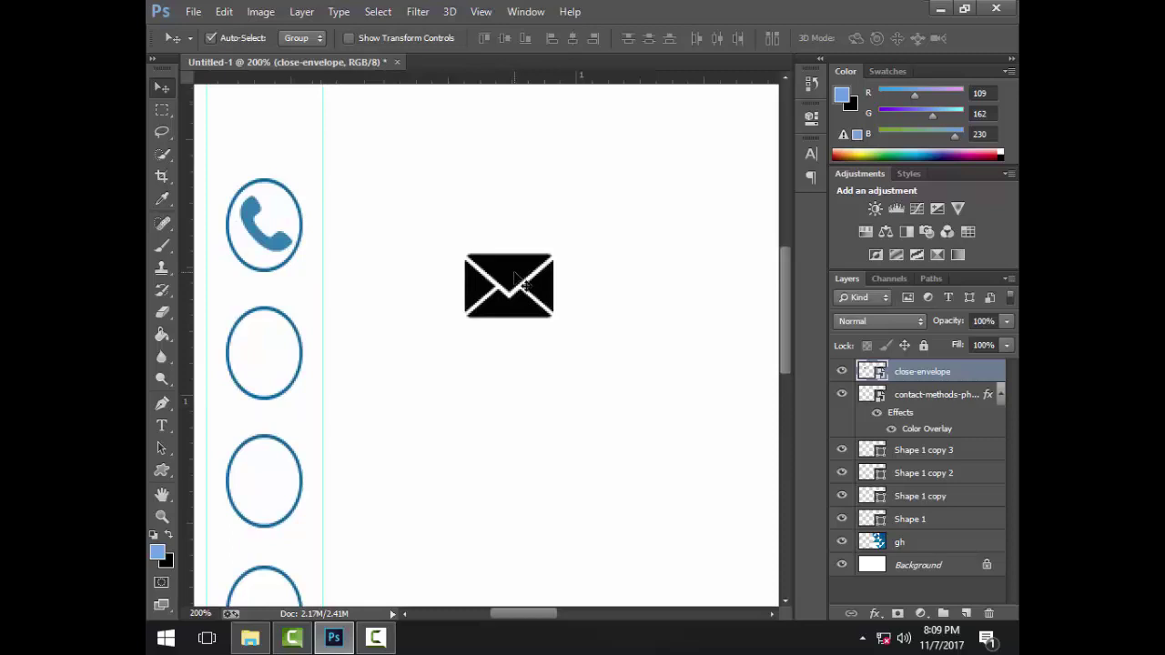
Resize the envelope and centre it inside the second circle
key(ctrl+t)
drag(554, 287, 264, 343)
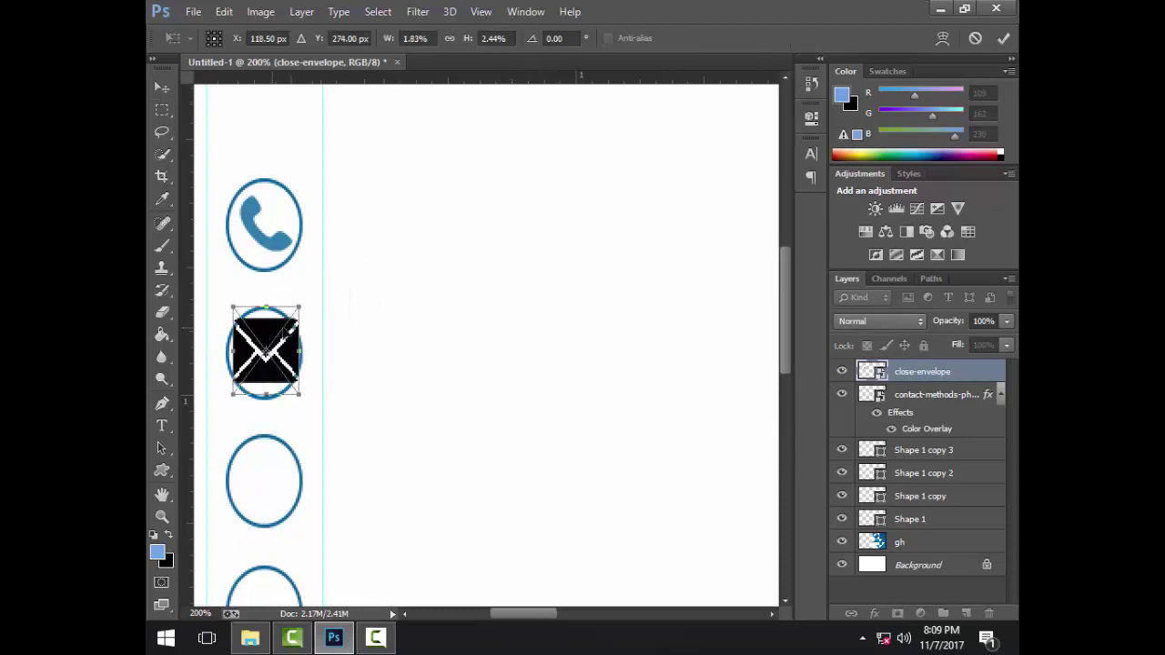
drag(295, 306, 291, 319)
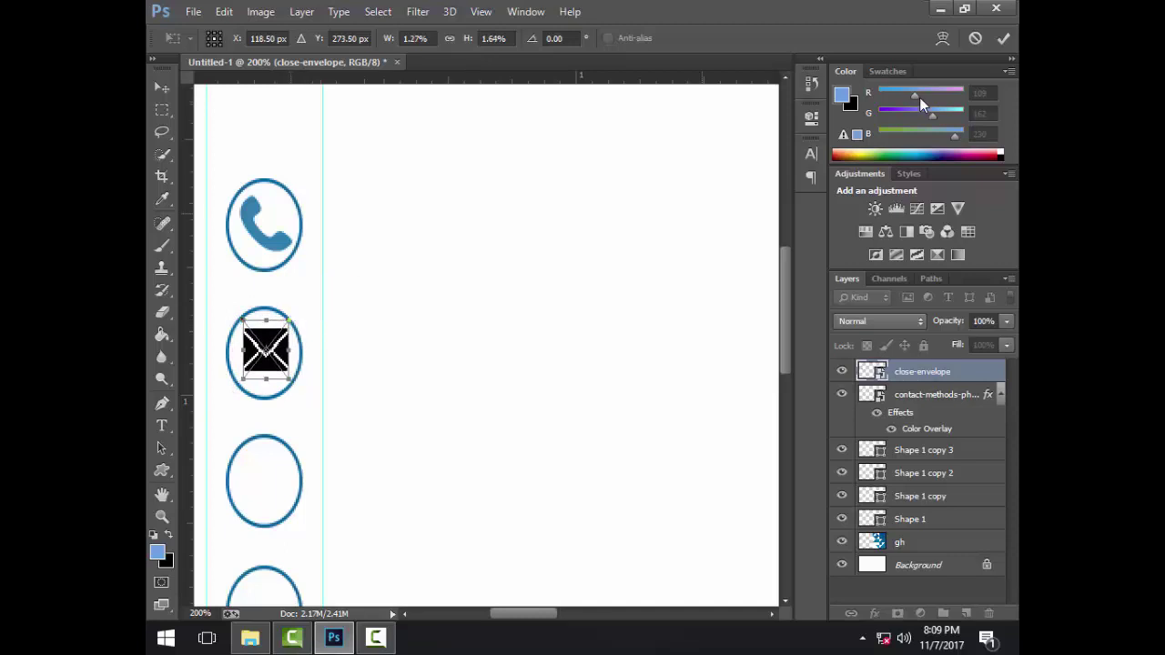
click(1001, 38)
key(Left)
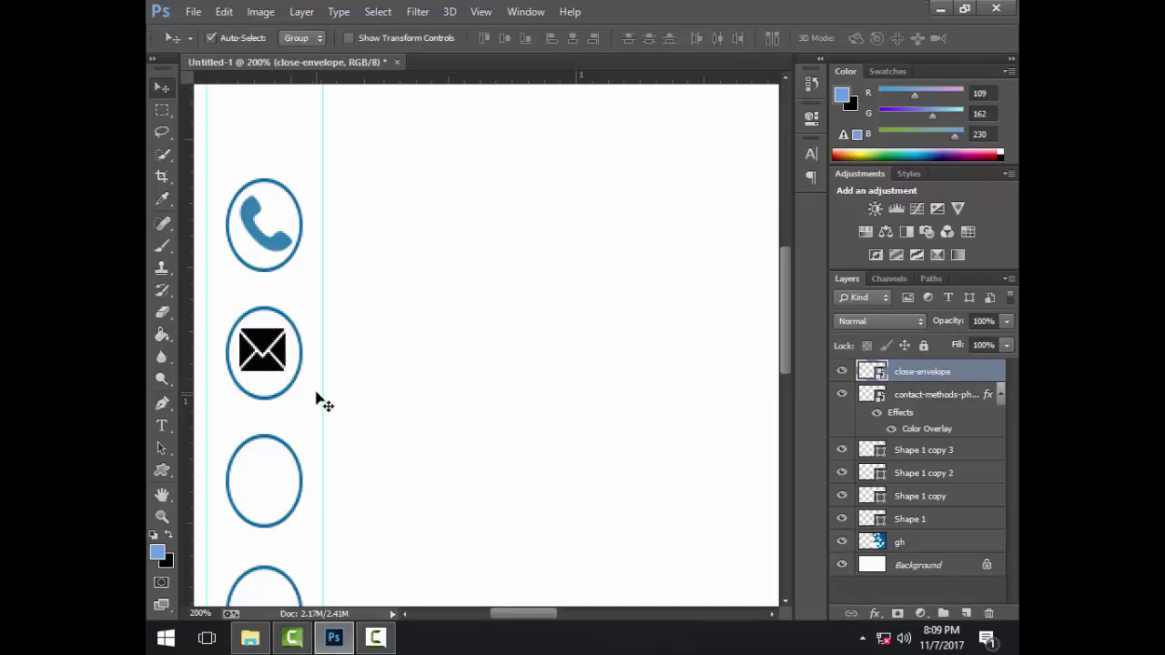
key(Left)
key(Right)
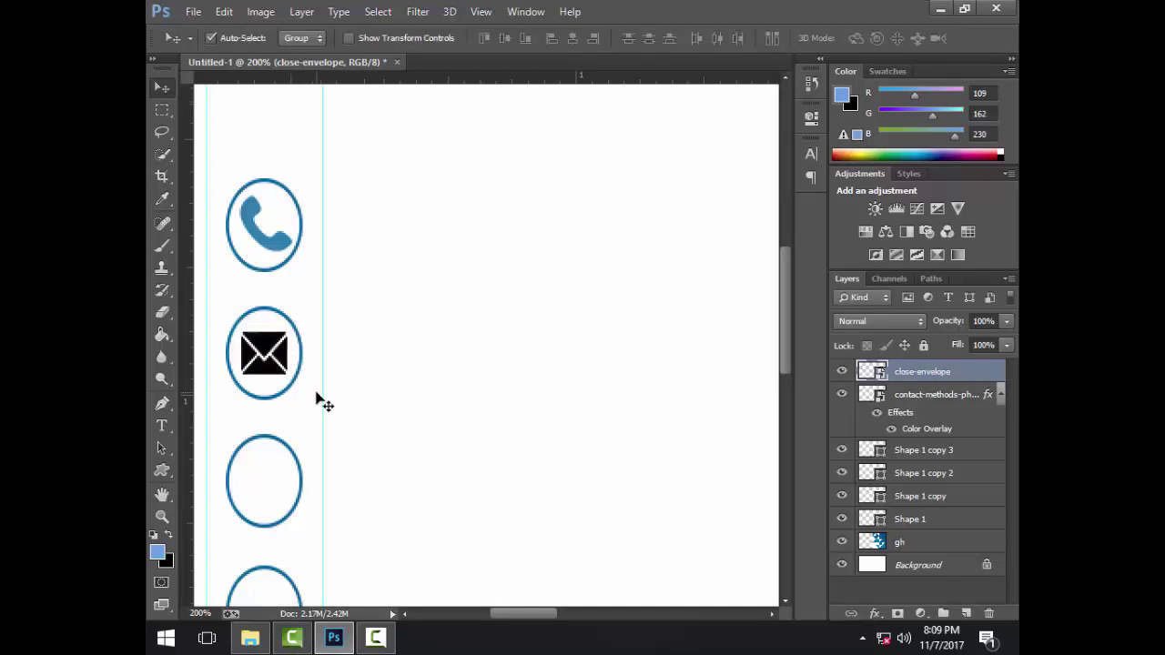
key(Right)
Tint the envelope with a Color Overlay sampled from the phone icon's blue
click(872, 618)
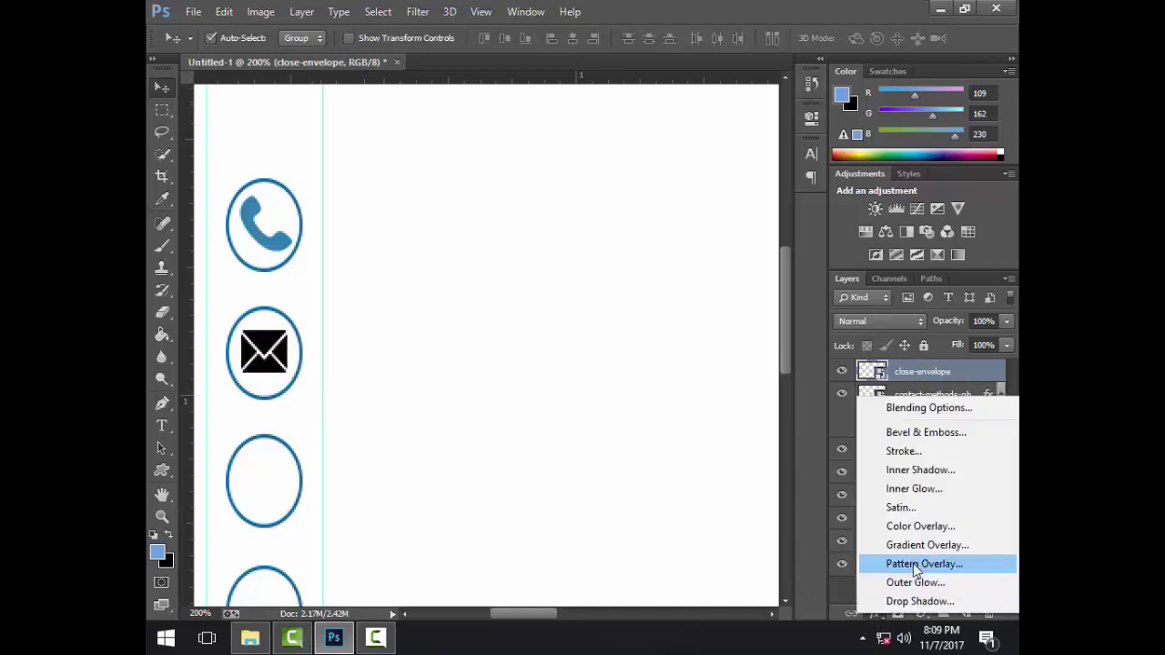
click(914, 529)
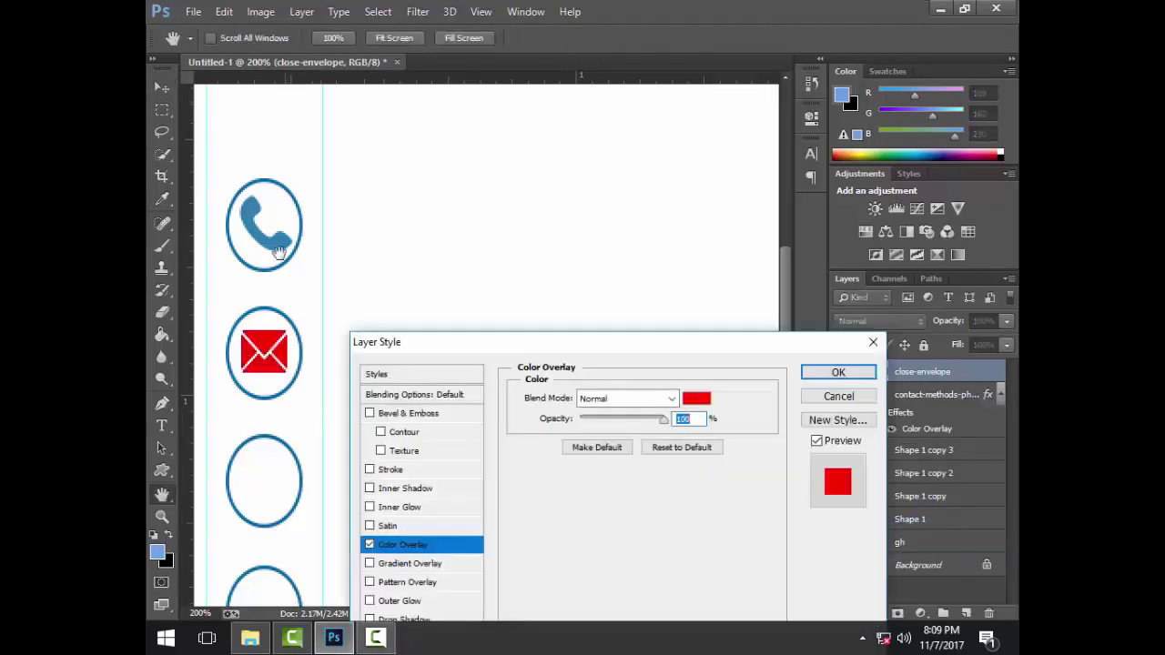
click(696, 398)
click(280, 242)
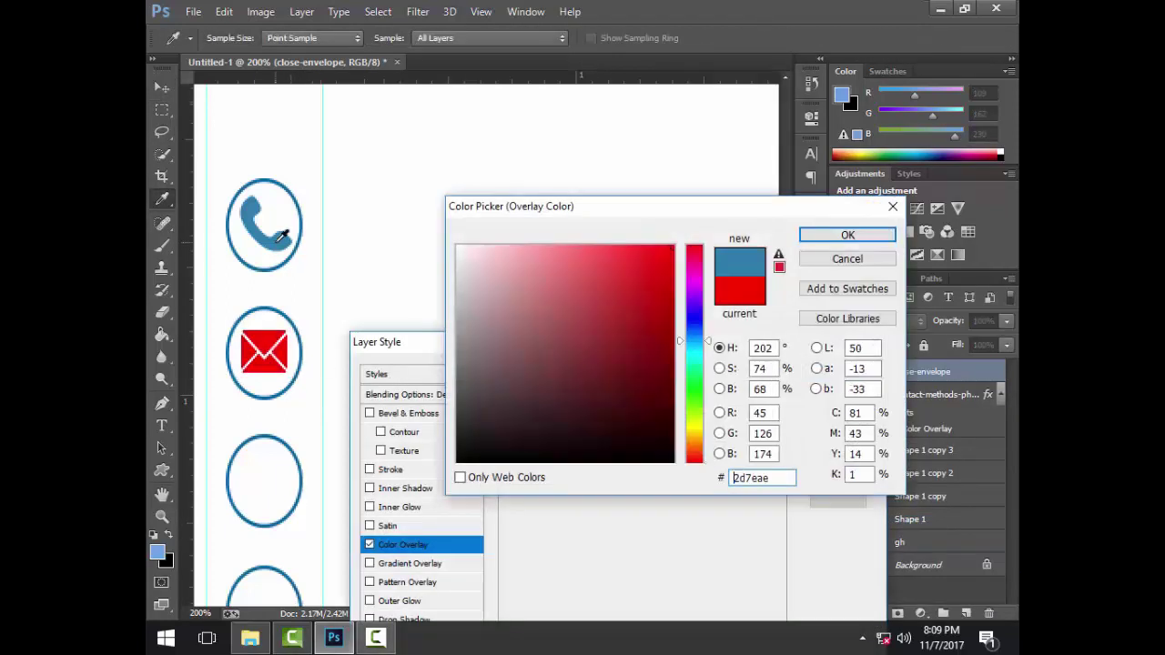
click(847, 234)
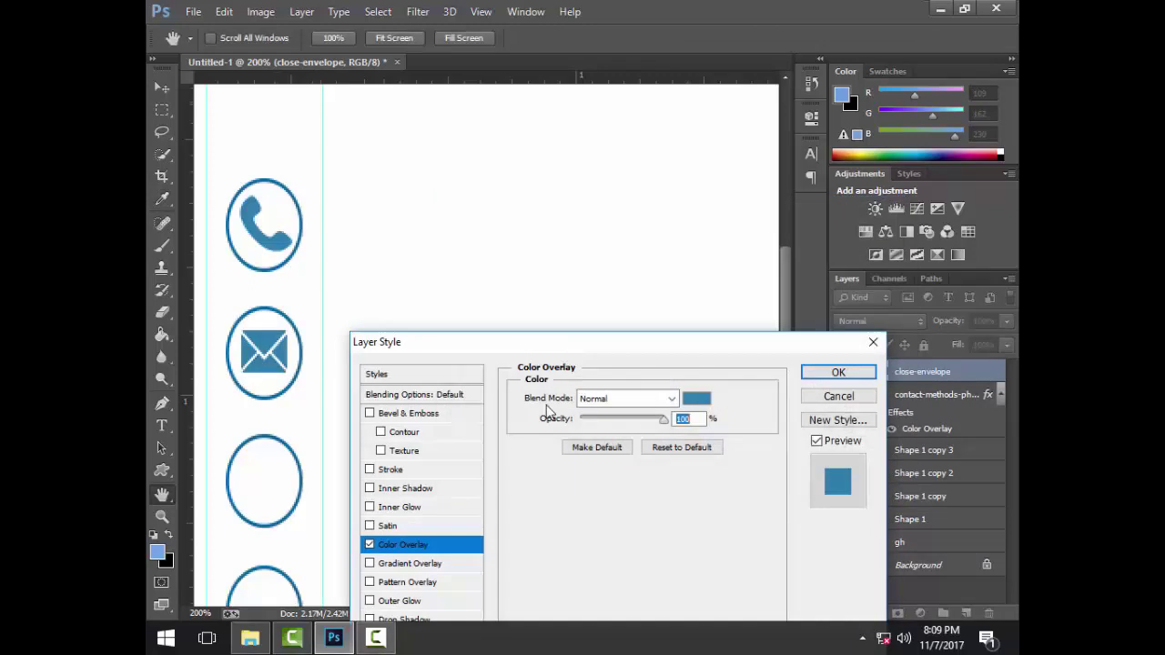
click(839, 372)
Bring the earth icon from the Icon folder onto the card, shrunk to a tiny size
click(939, 9)
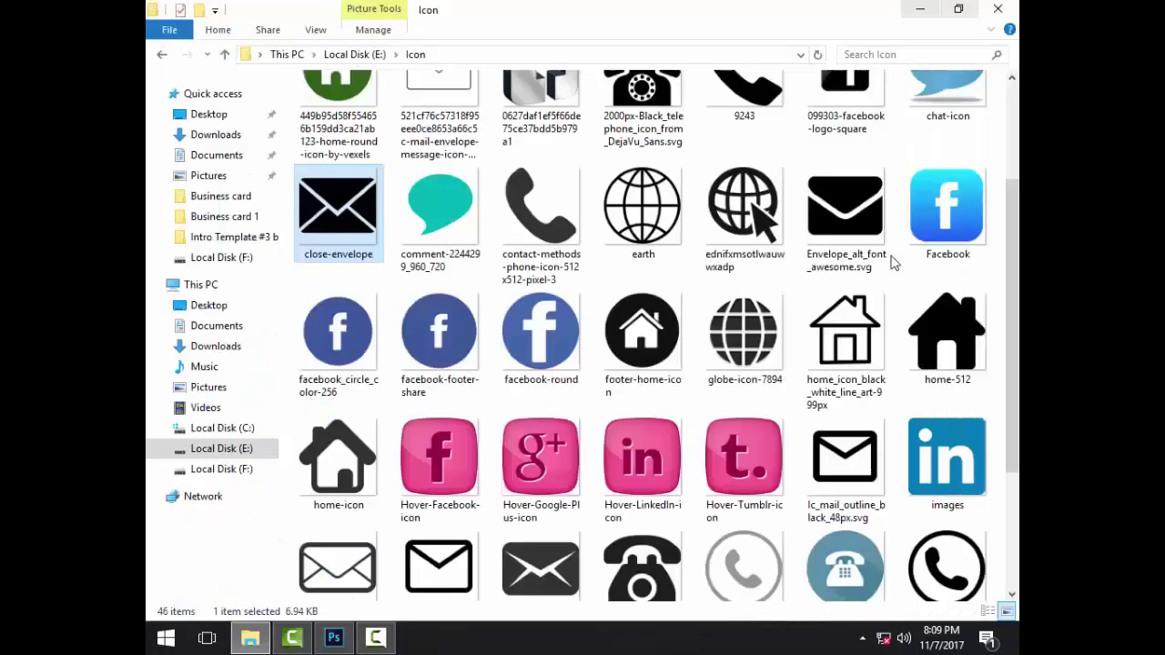
click(654, 223)
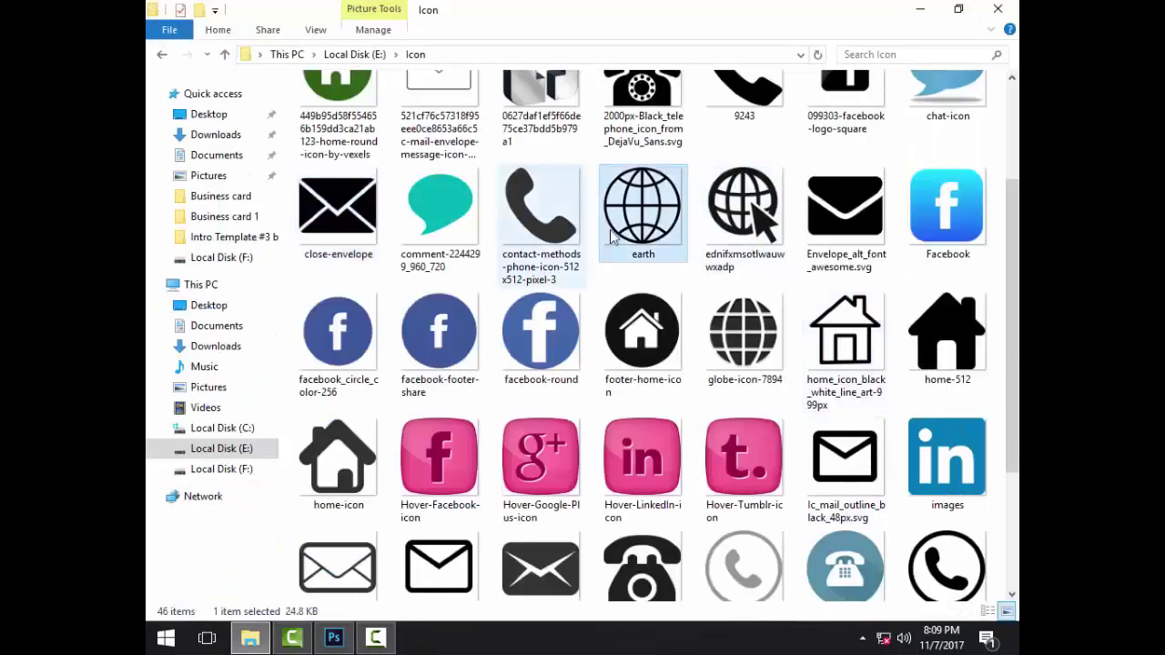
mouse_move(611, 235)
mouse_down()
mouse_move(344, 513)
mouse_move(302, 390)
mouse_up()
ctrl+alt+click(421, 349)
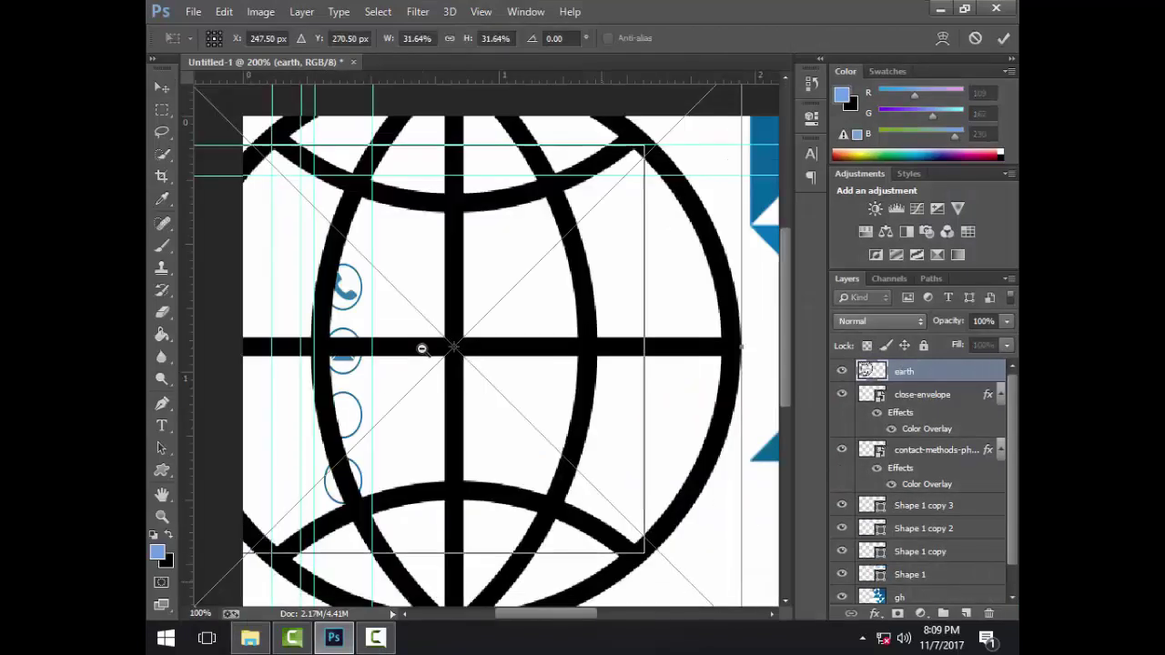
alt+click(421, 348)
drag(495, 172, 351, 299)
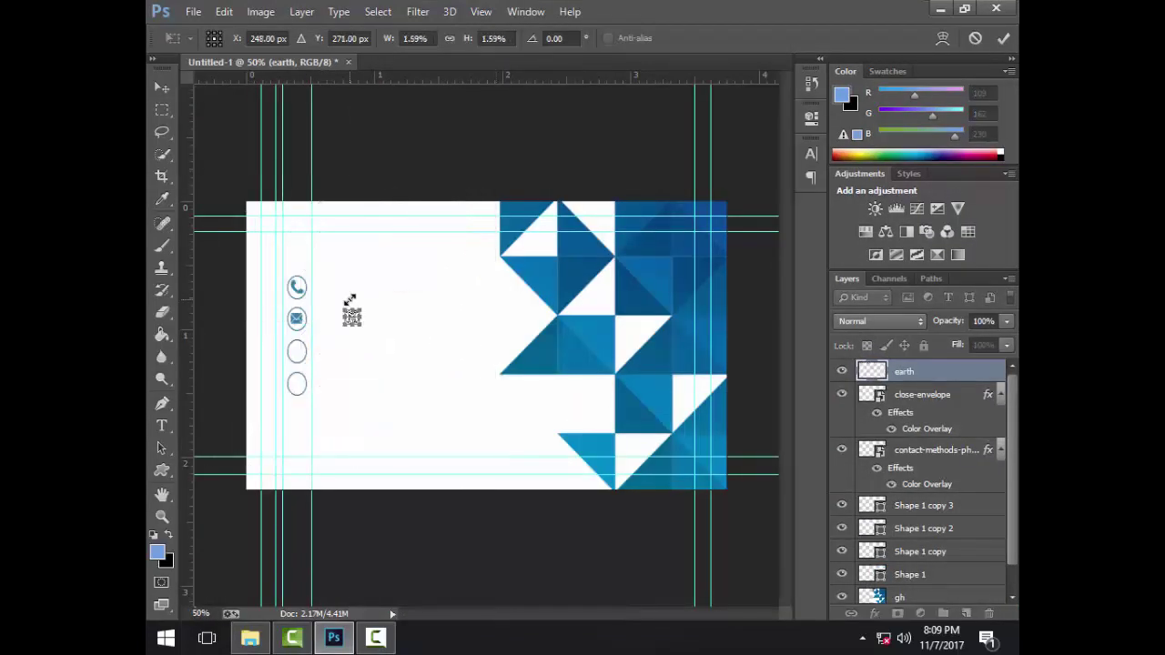
click(1003, 39)
Move the globe into the third circle and scale it to fit
ctrl+click(351, 320)
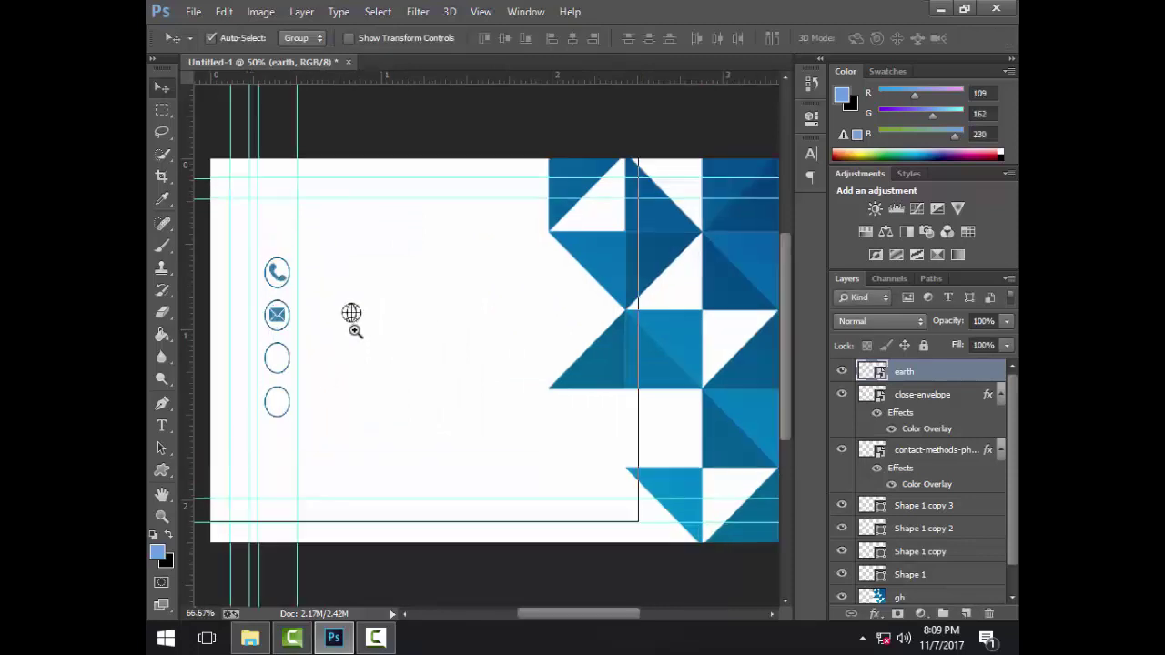
ctrl+click(352, 323)
drag(340, 333, 553, 282)
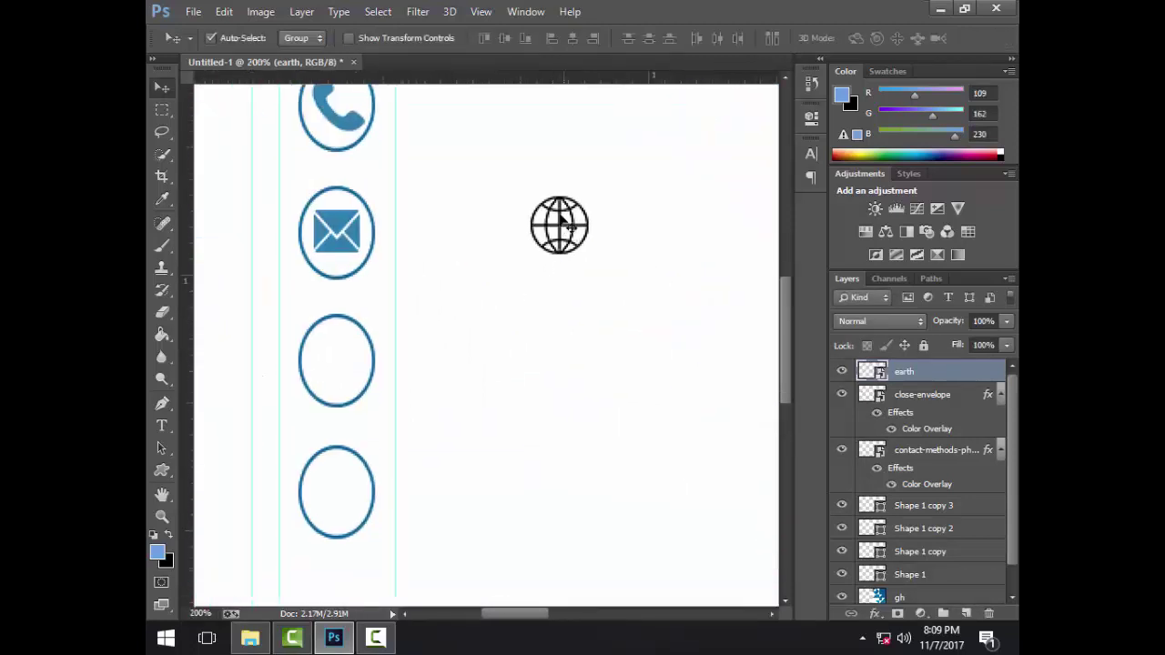
drag(560, 221, 352, 353)
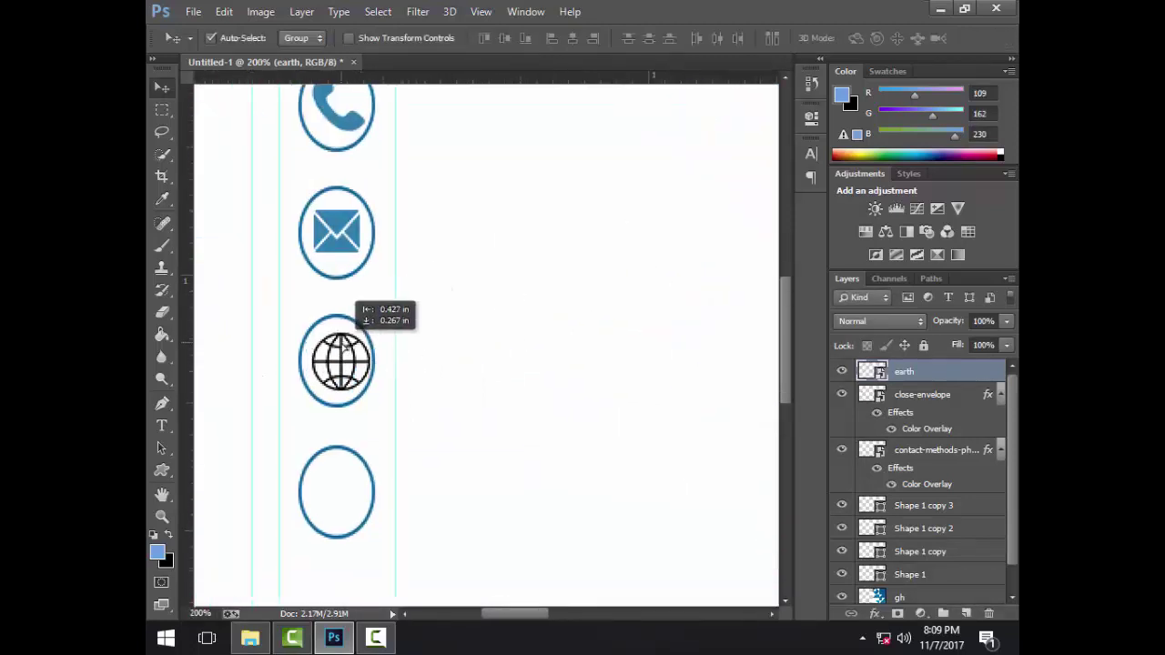
key(ctrl+t)
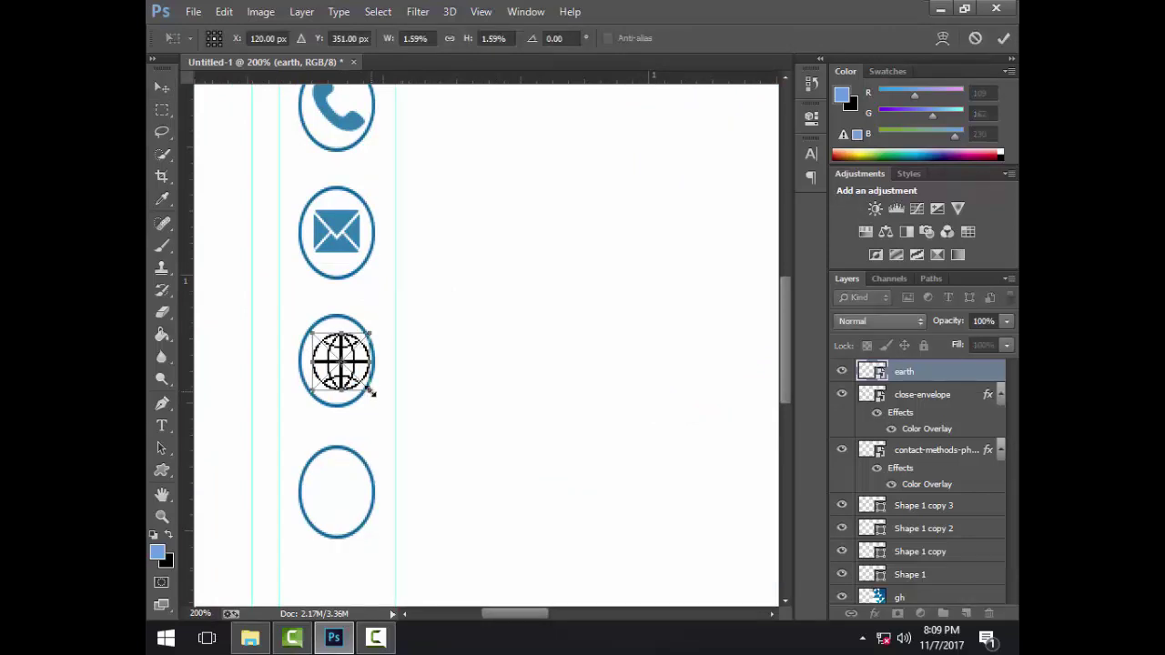
drag(370, 392, 368, 389)
click(1004, 39)
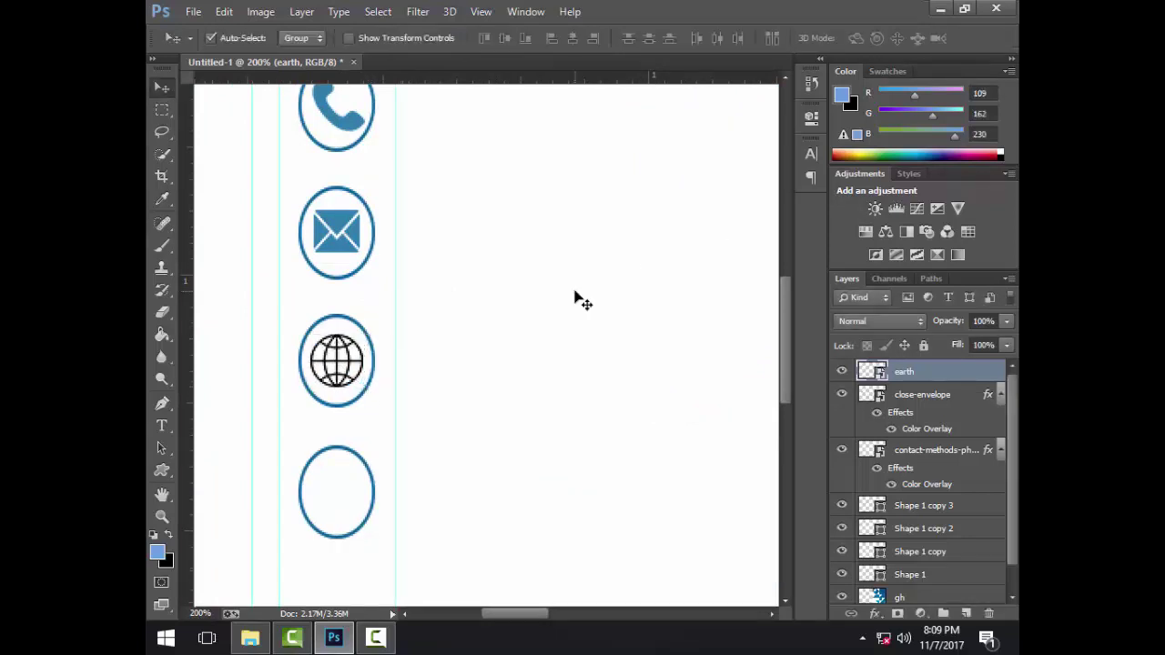
Tint the globe with a Color Overlay sampled from the envelope's blue
click(875, 613)
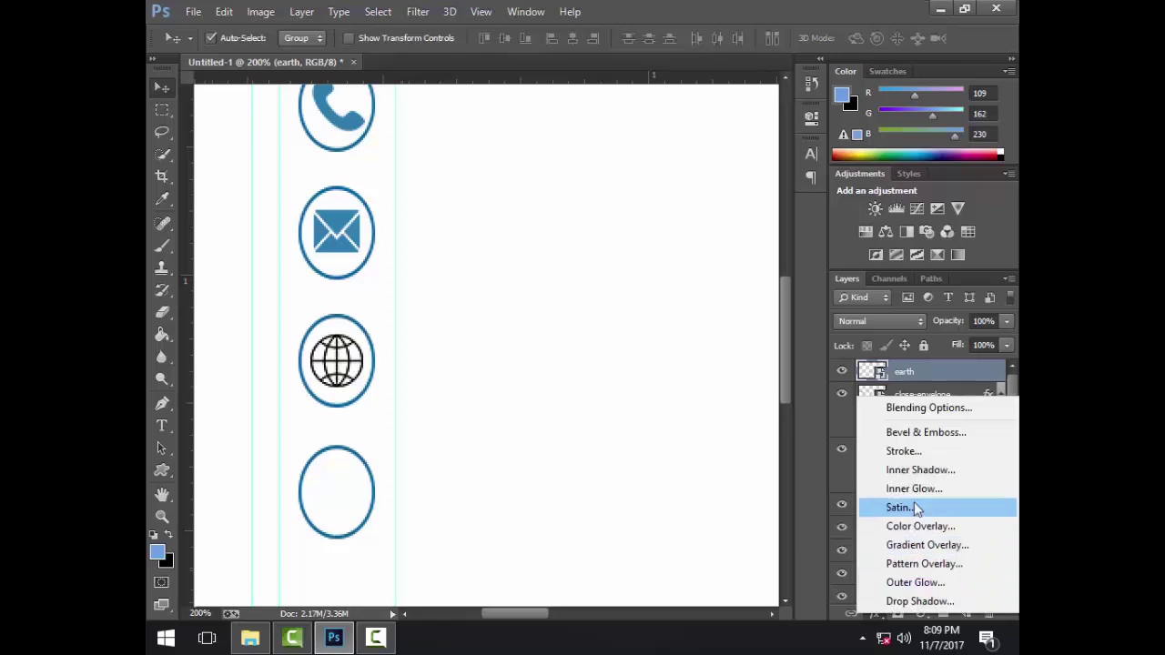
click(735, 472)
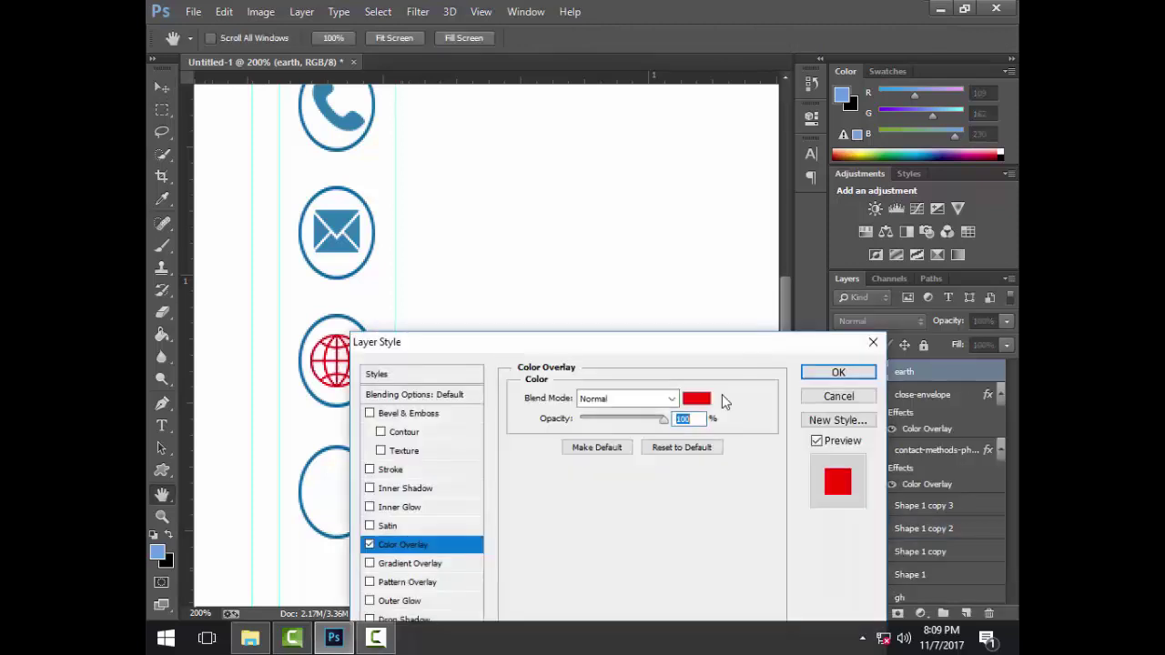
click(699, 398)
click(342, 218)
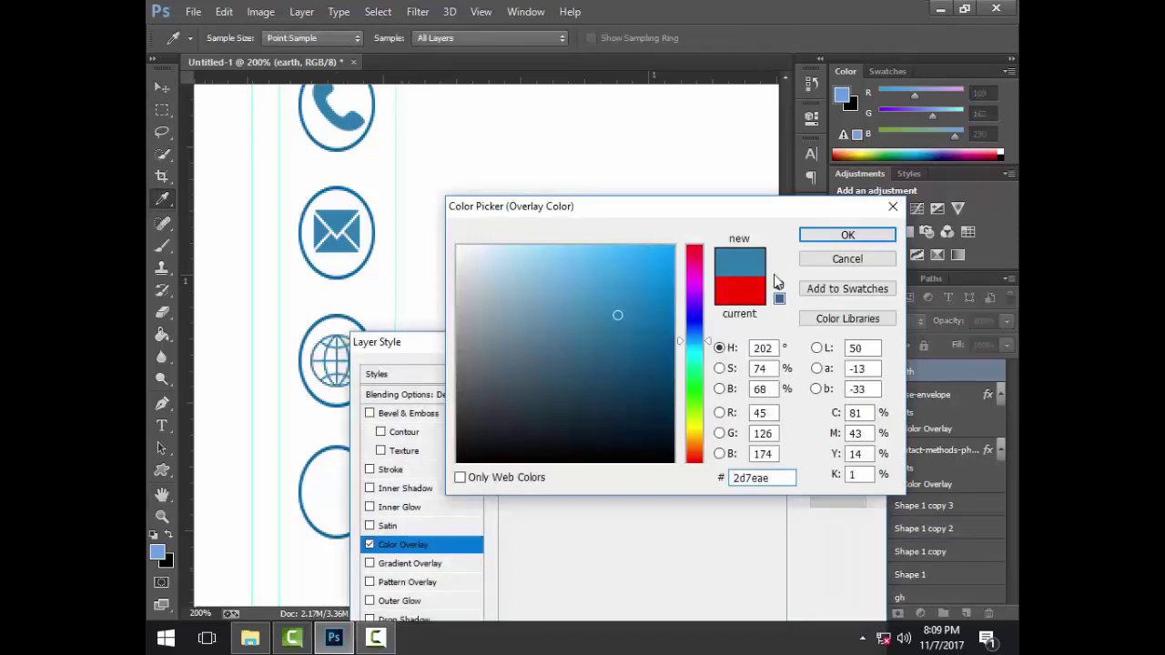
click(847, 235)
click(838, 375)
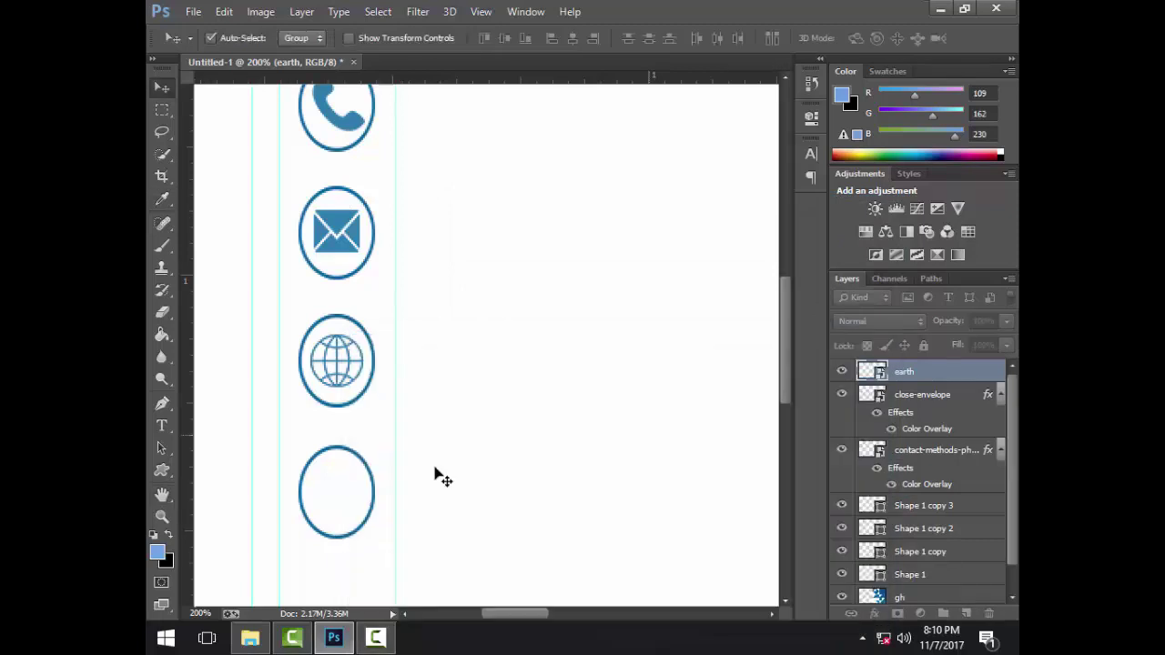
click(940, 9)
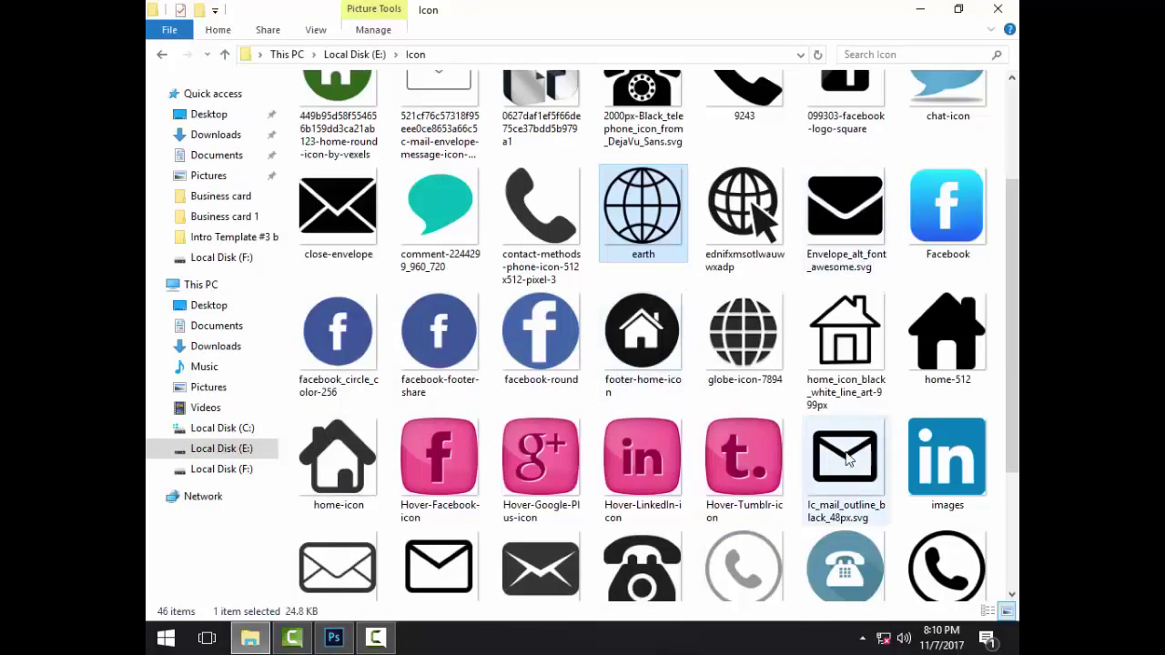
Bring the line-art home icon onto the card, shrunk to about a tenth
click(839, 353)
drag(845, 332, 333, 465)
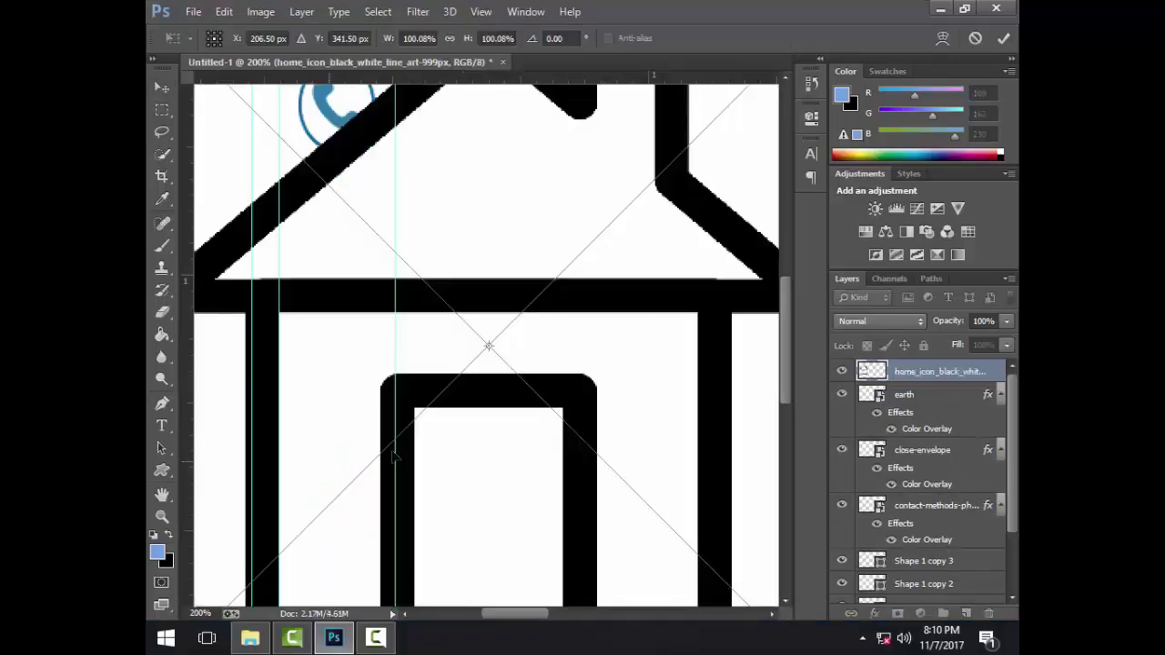
scroll(403, 346, down, 2)
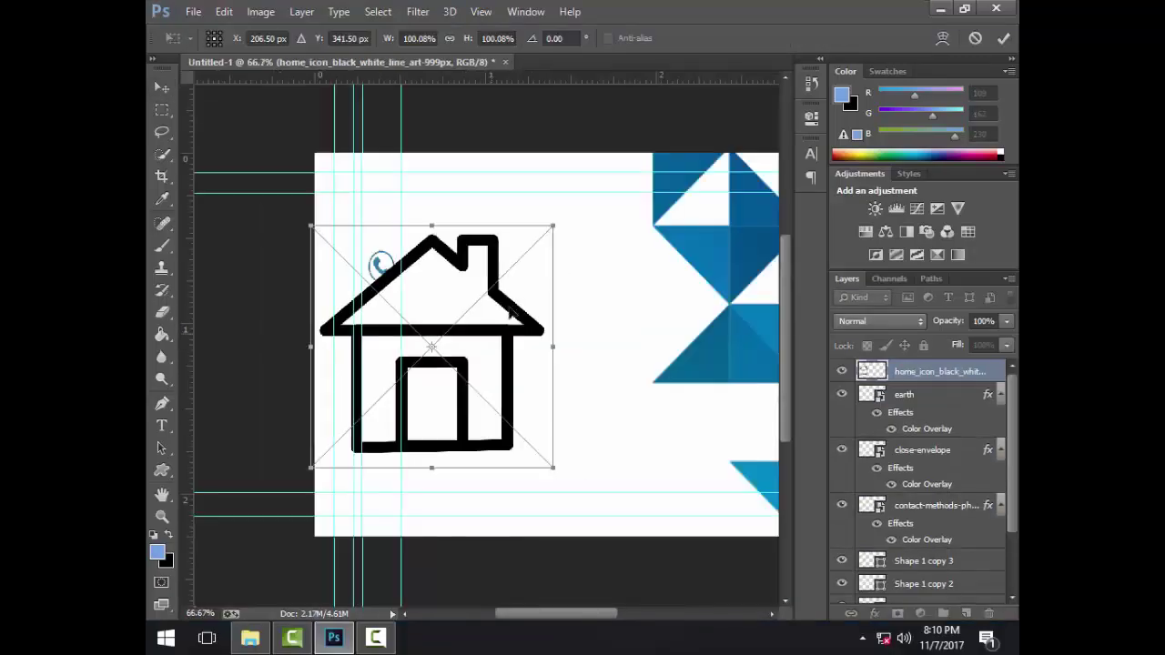
drag(553, 228, 458, 343)
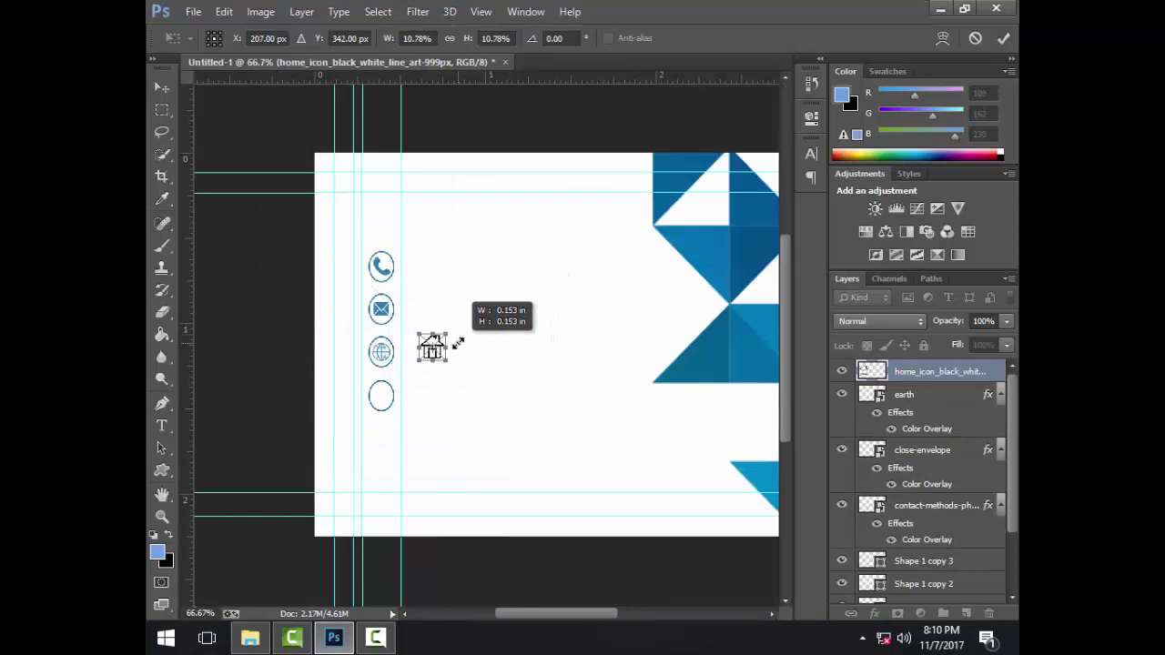
click(1005, 41)
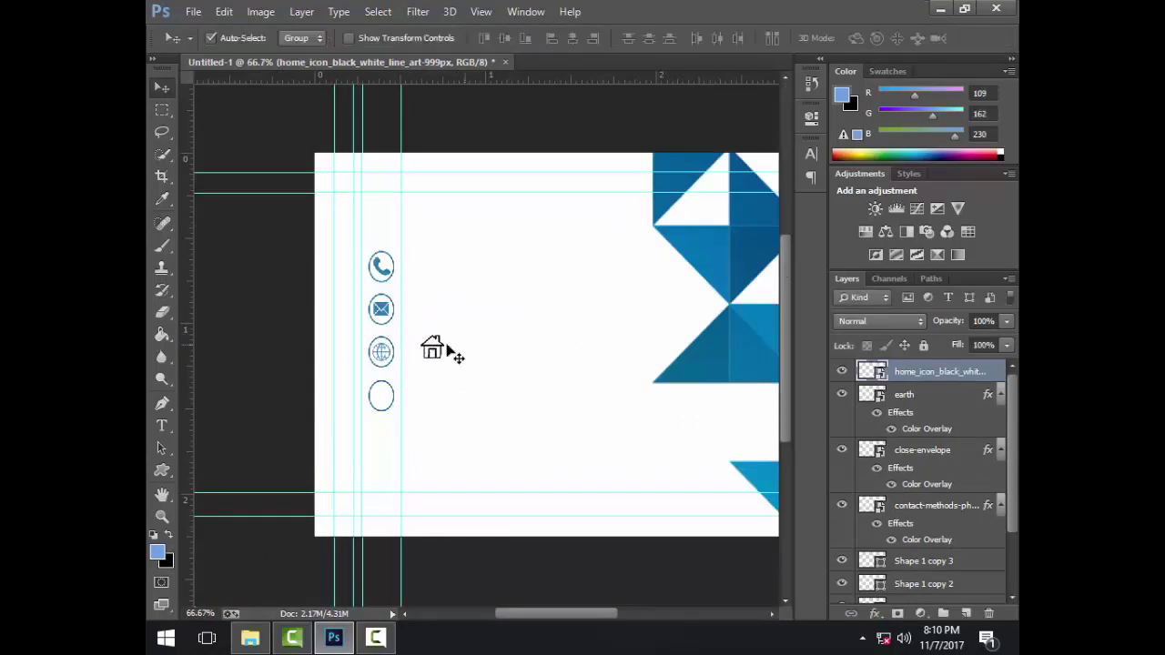
Move the house onto the fourth circle and shrink it further to fit
scroll(440, 344, up, 2)
scroll(440, 345, up, 2)
drag(427, 447, 522, 364)
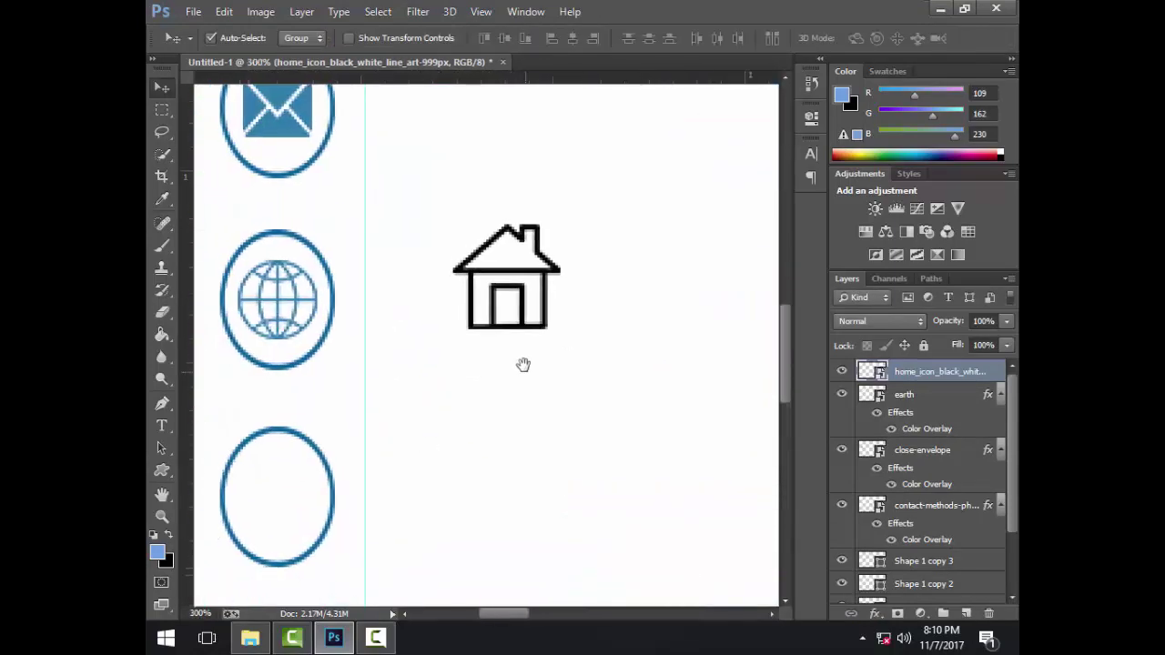
mouse_move(503, 235)
mouse_down()
mouse_move(305, 400)
mouse_move(262, 454)
mouse_move(317, 445)
mouse_up()
key(ctrl+t)
click(1001, 41)
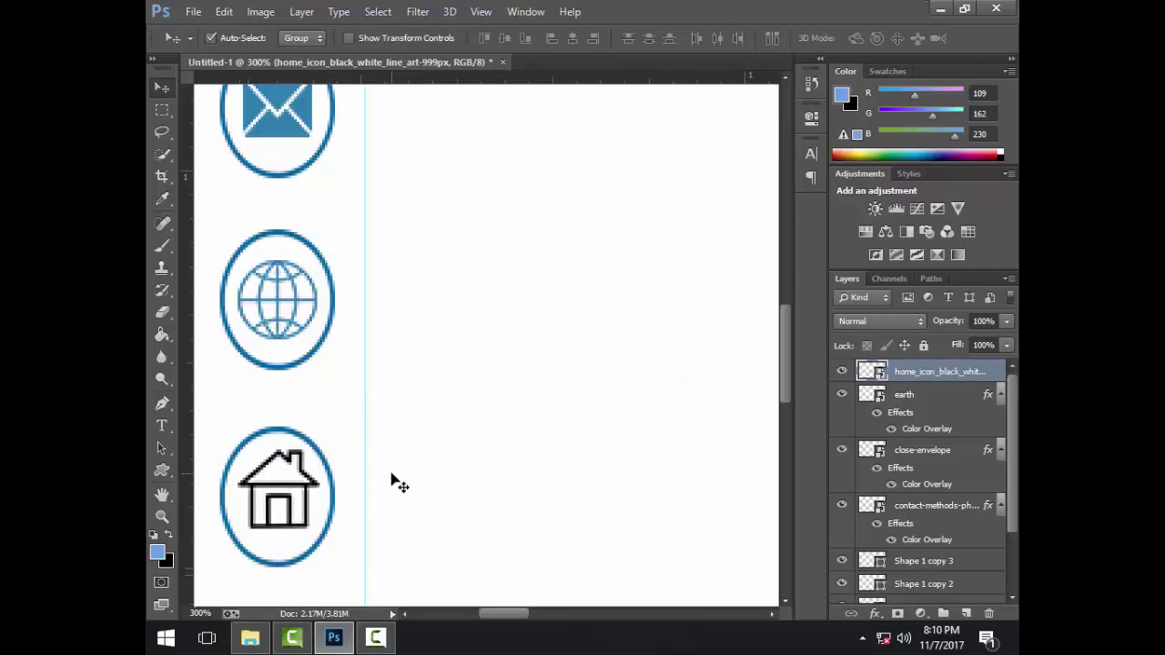
Give the house a blue Color Overlay, then undo it and delete the house layer
click(874, 614)
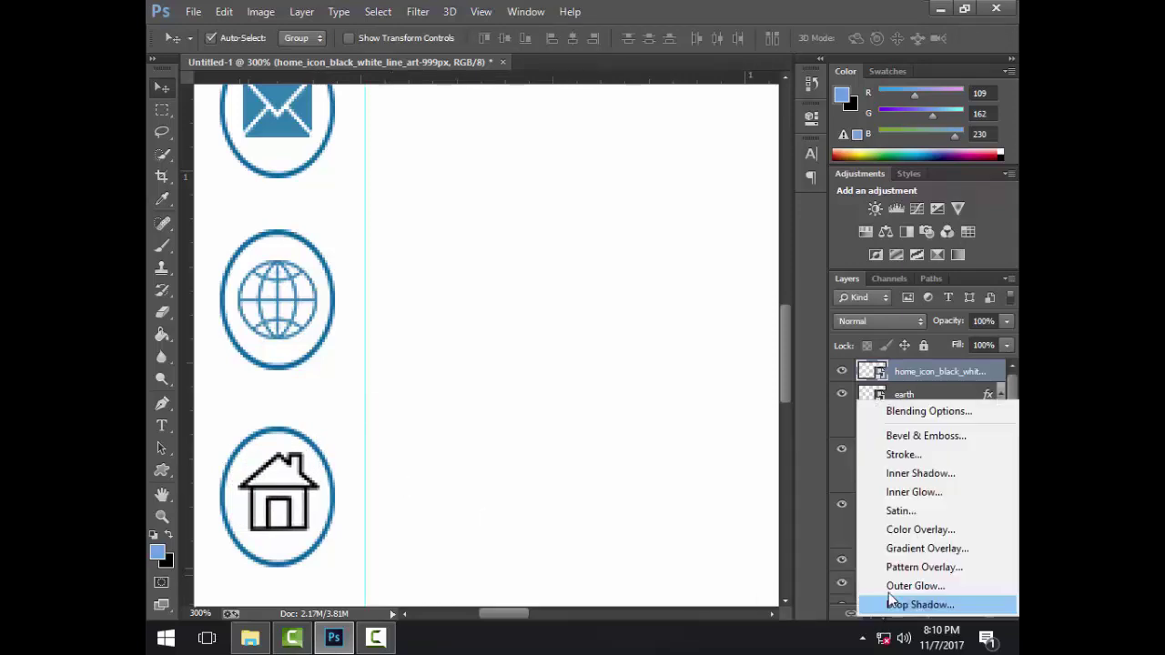
click(915, 528)
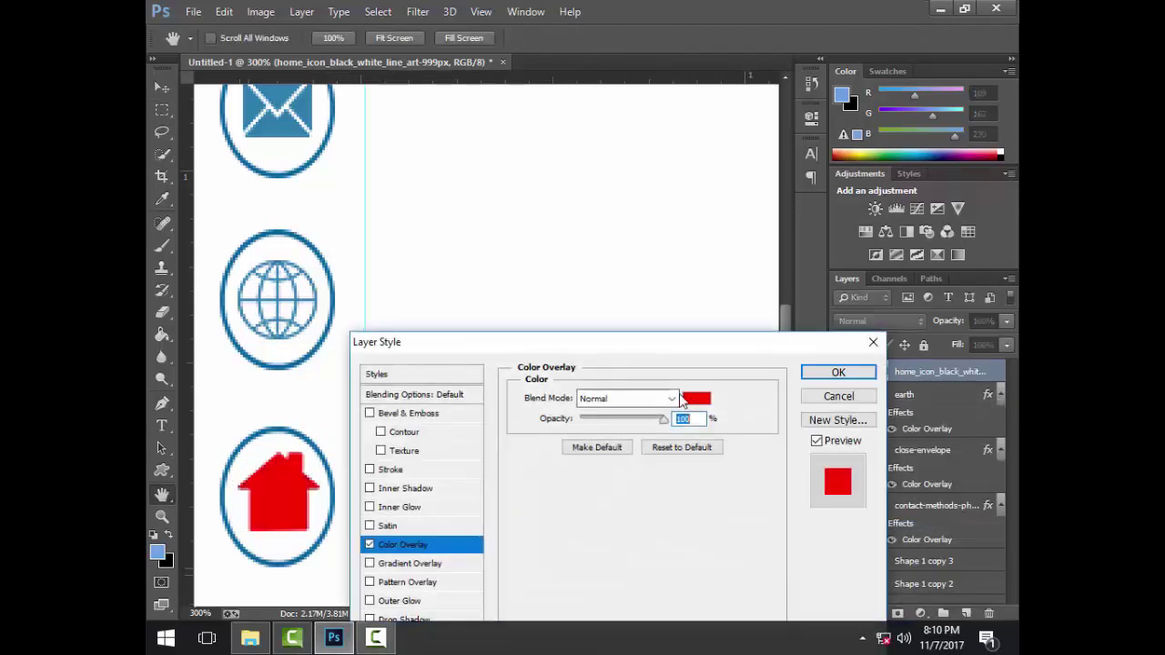
click(696, 399)
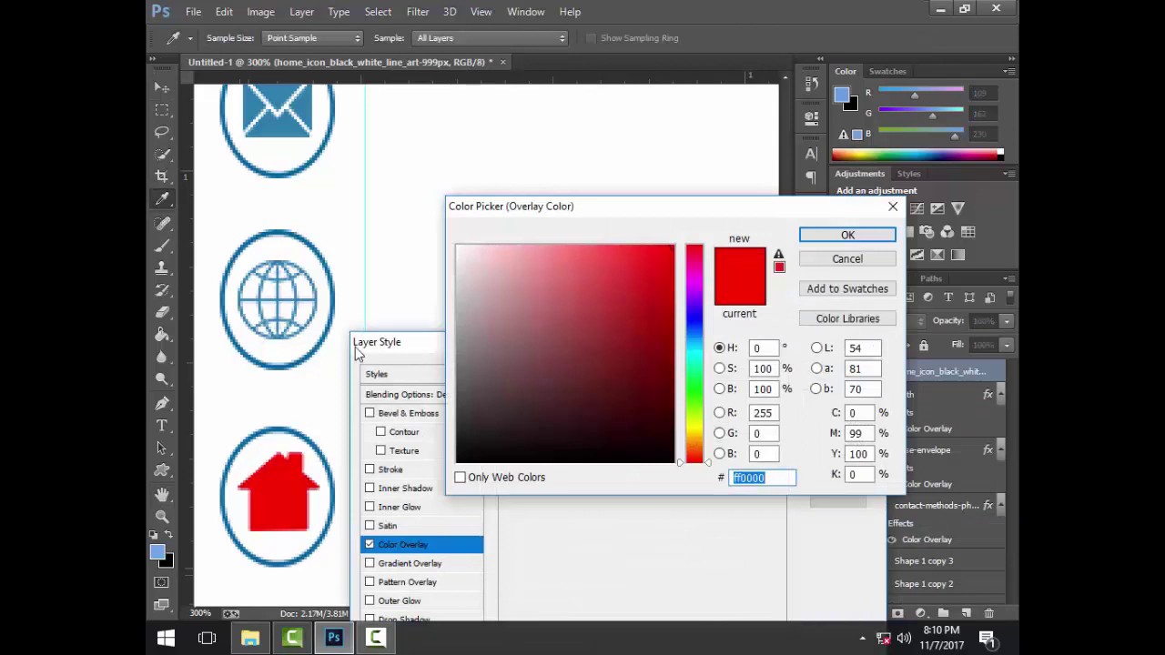
click(274, 134)
click(846, 235)
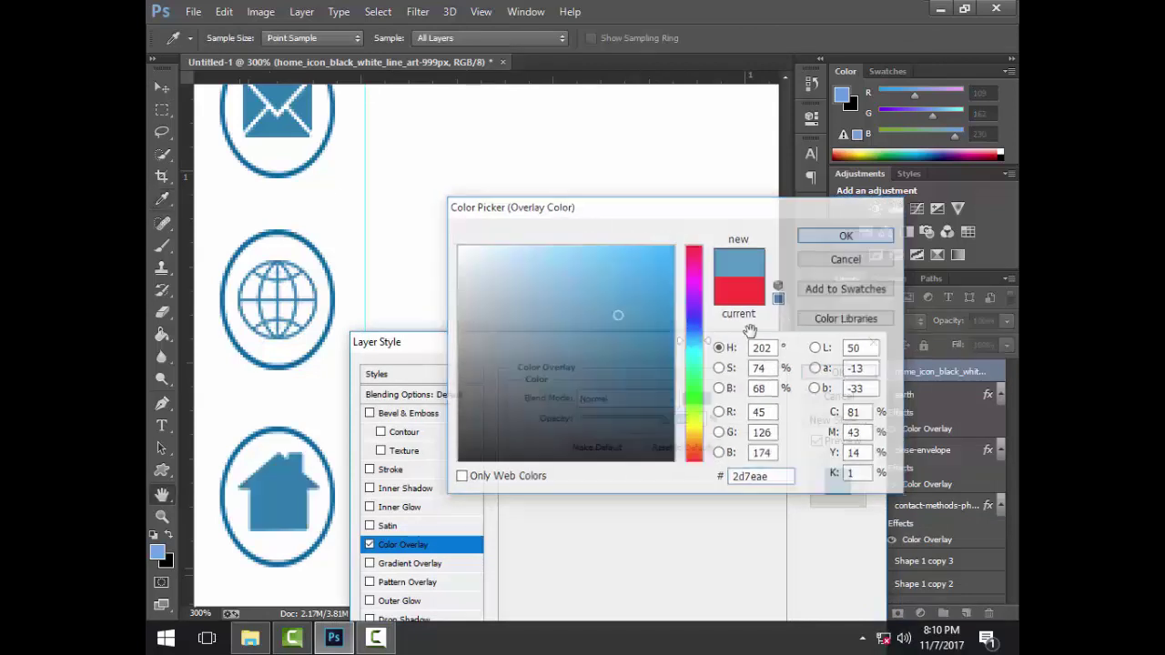
click(839, 373)
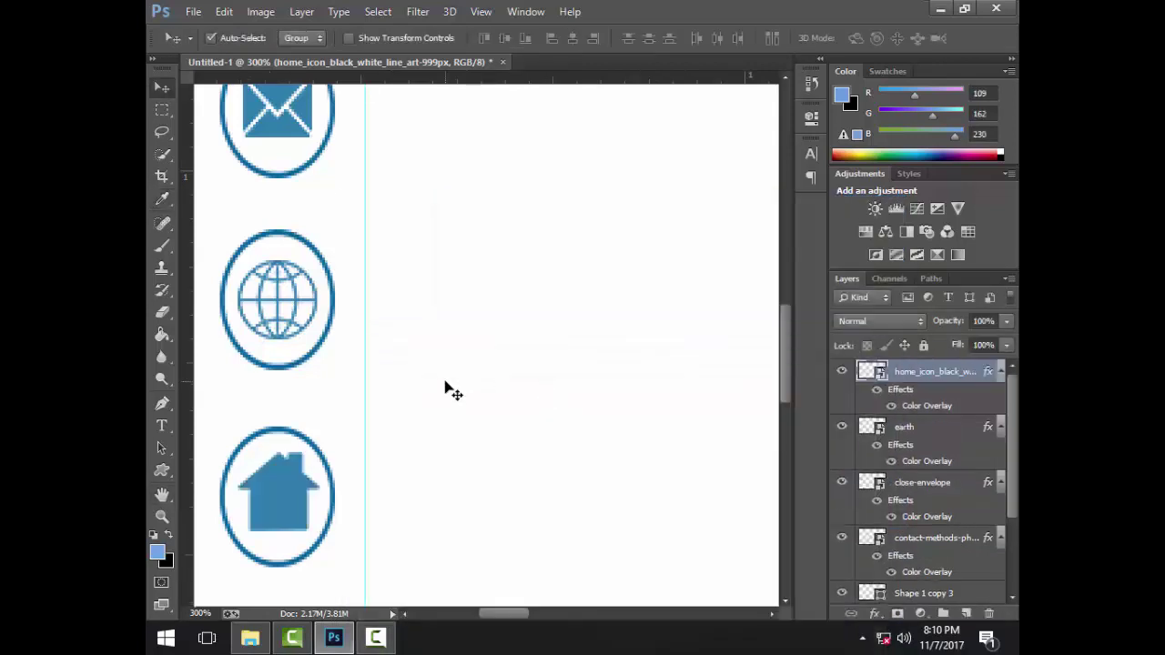
key(ctrl+z)
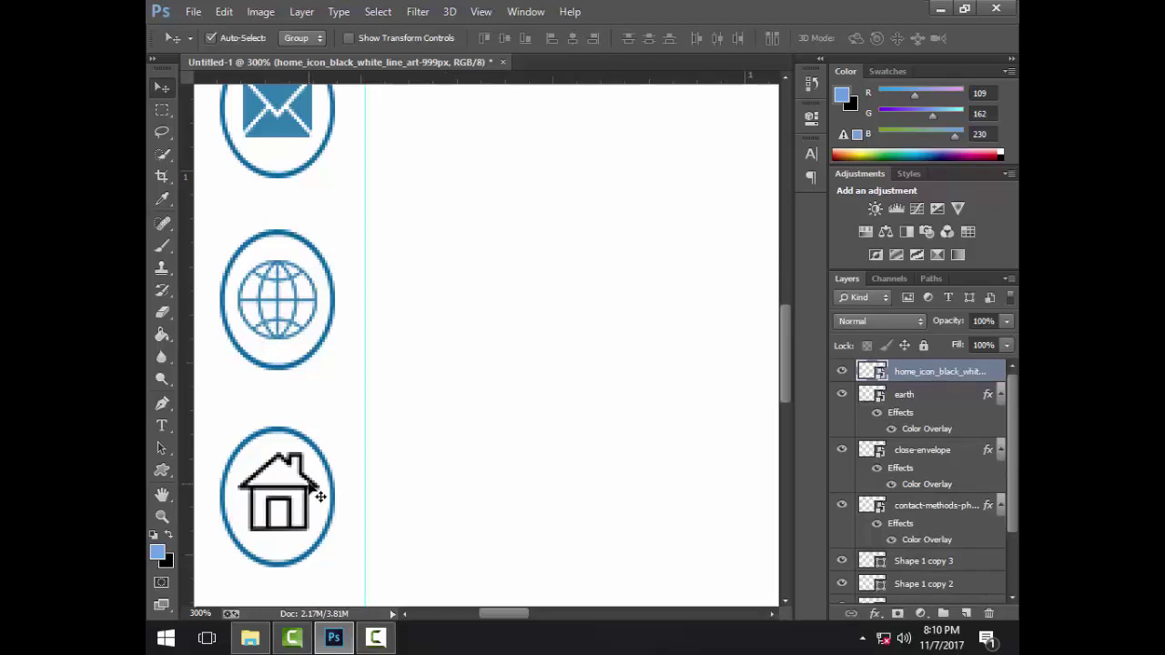
key(Delete)
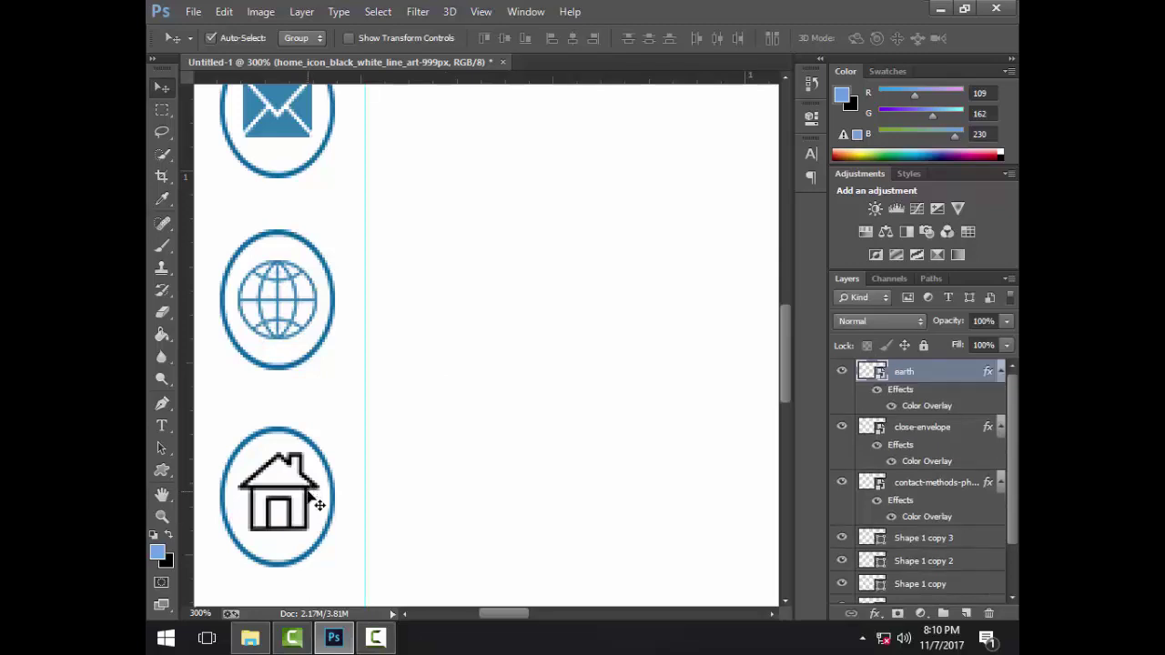
Drag the solid home-512 icon from the Icon folder onto the card and zoom out
click(249, 638)
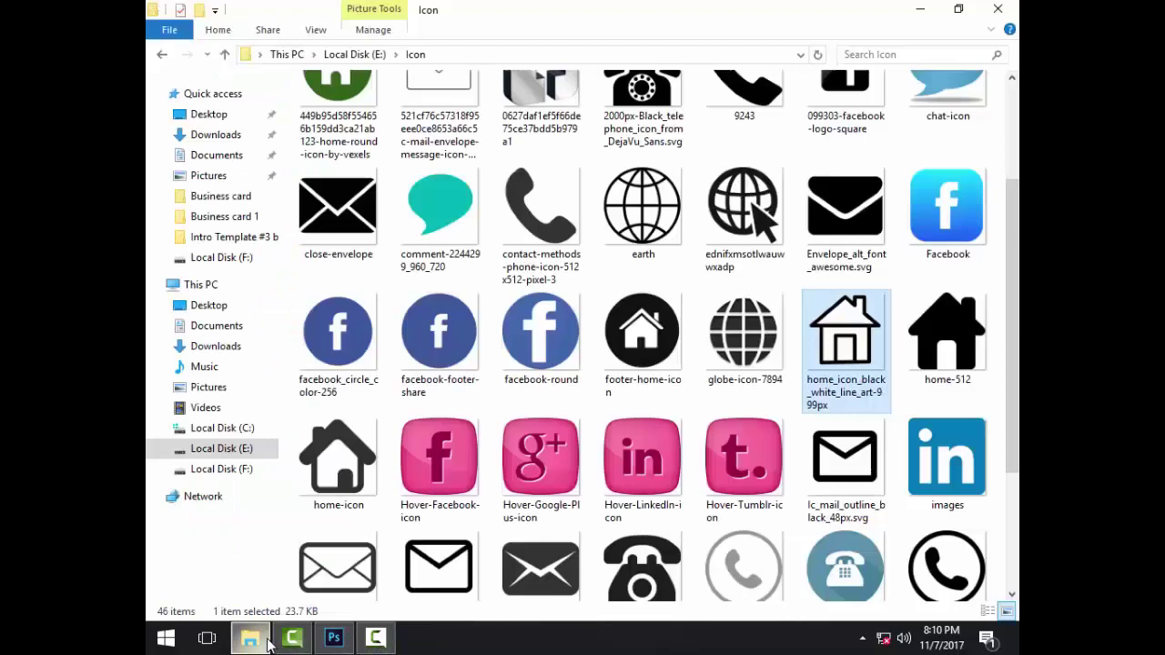
click(935, 362)
mouse_move(922, 362)
mouse_down()
mouse_move(333, 601)
mouse_move(282, 483)
mouse_up()
alt+click(451, 387)
alt+click(450, 387)
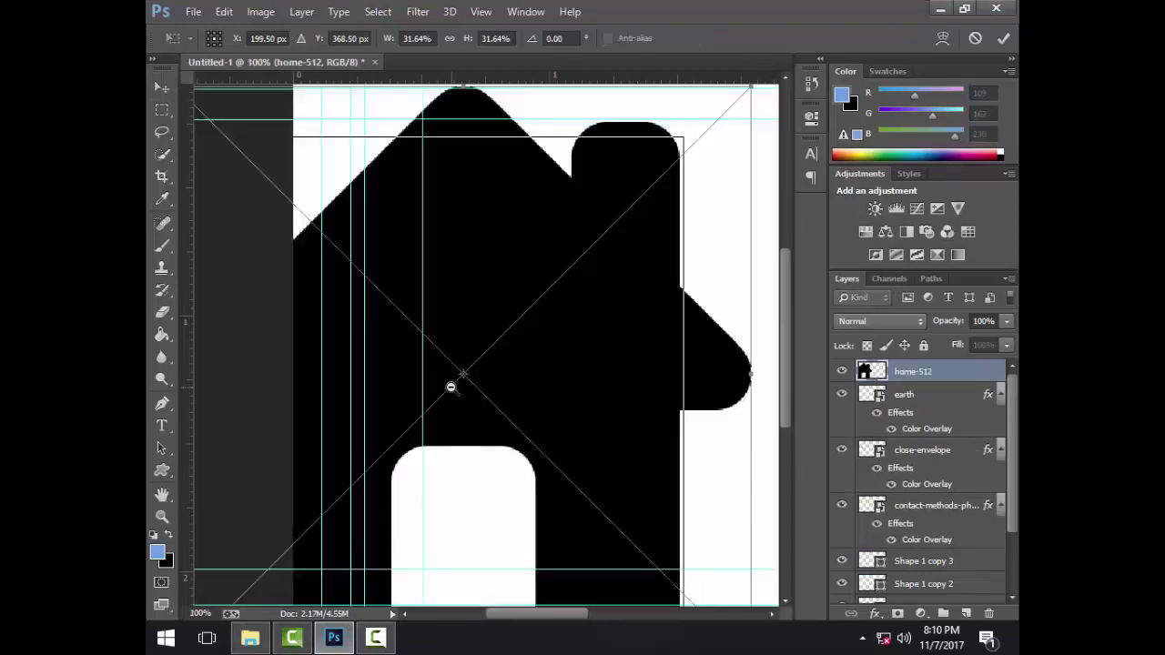
alt+click(451, 387)
Shrink the black house icon to about 1.41% and centre it in the fourth circle
drag(653, 186, 477, 374)
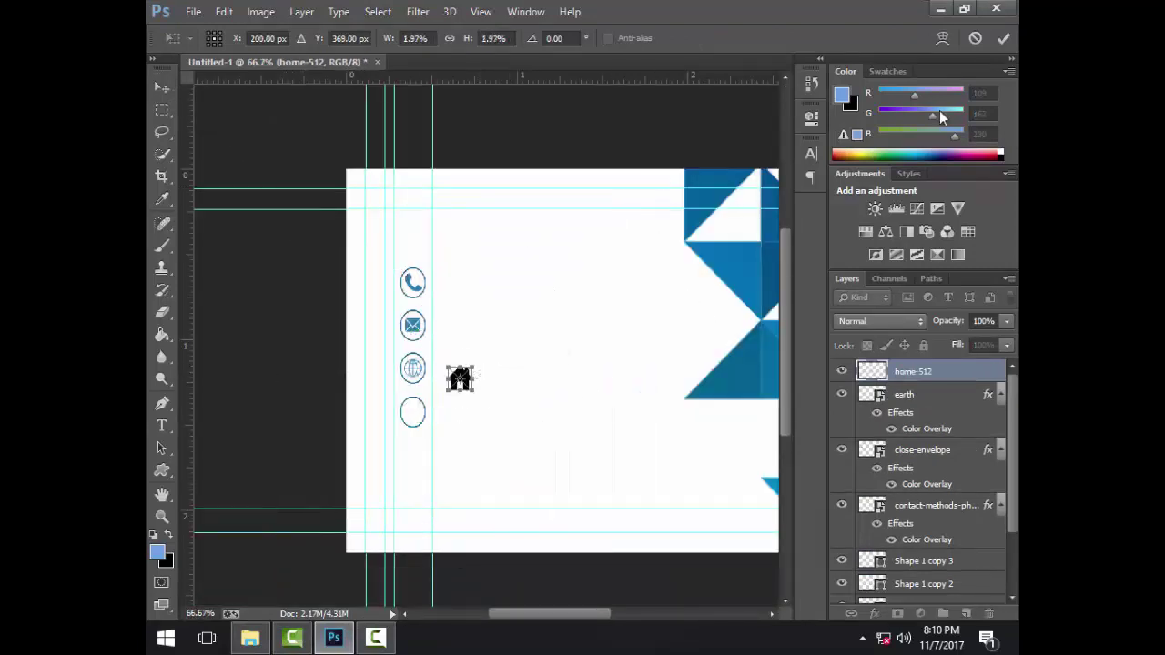
click(1004, 39)
scroll(440, 364, up, 1)
scroll(440, 366, up, 1)
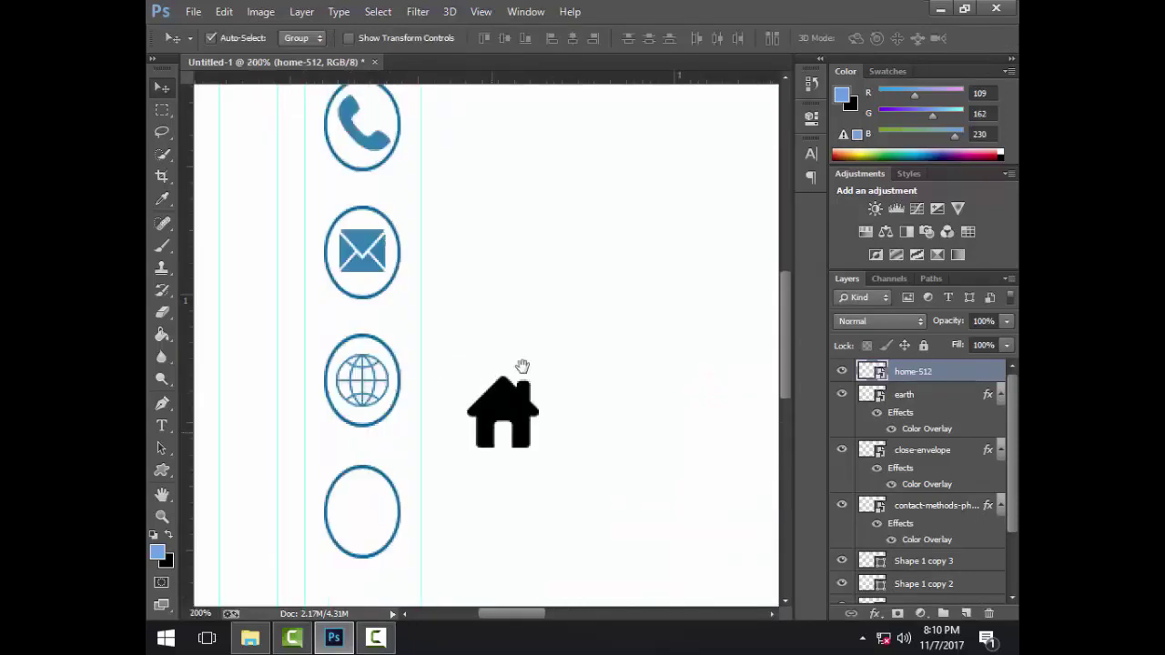
mouse_move(545, 333)
mouse_down()
mouse_move(404, 432)
mouse_move(423, 408)
mouse_up()
key(ctrl+t)
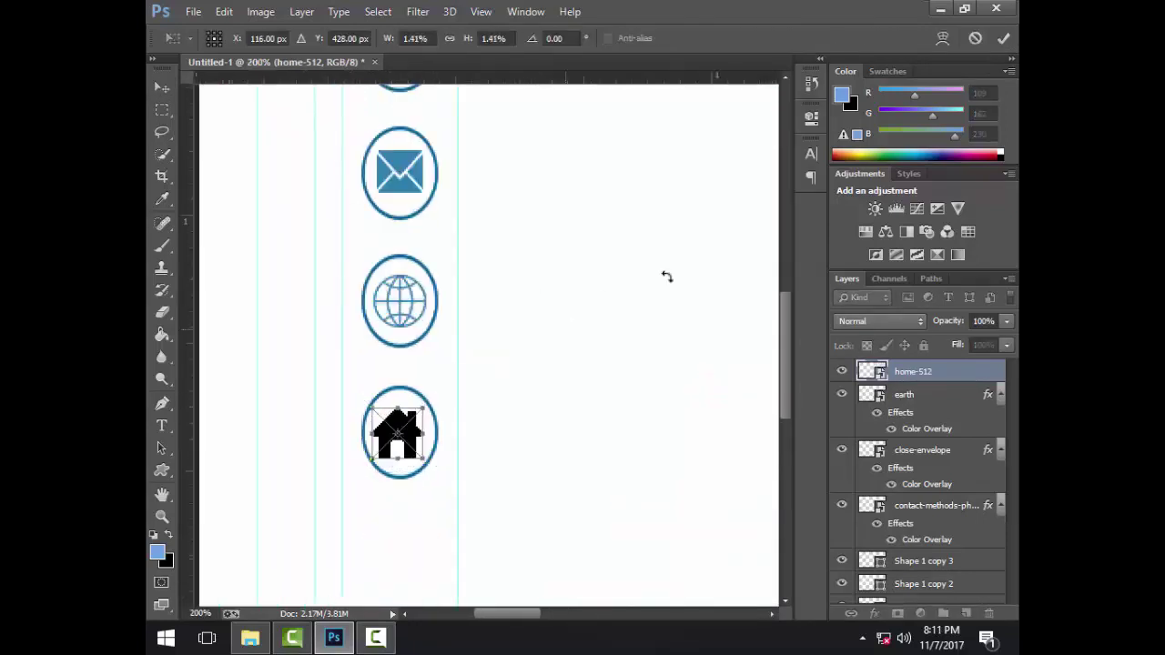
click(1004, 38)
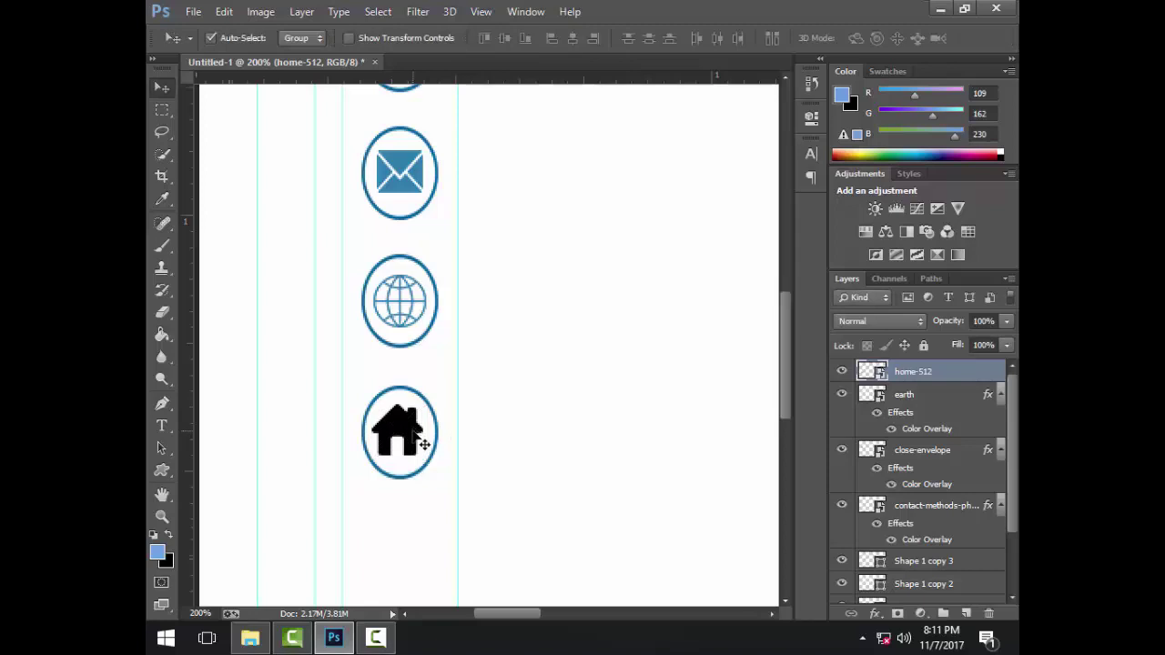
drag(425, 443, 429, 443)
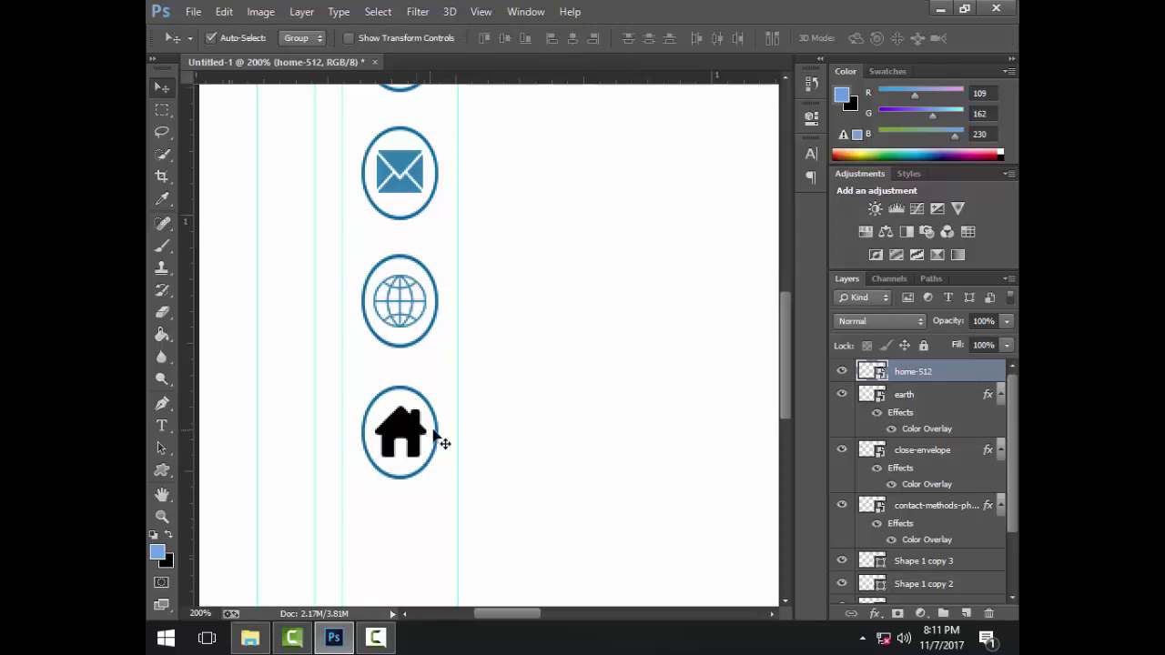
Add a Color Overlay of the envelope's blue #2d7eae to the house icon, then view at 100%
click(876, 618)
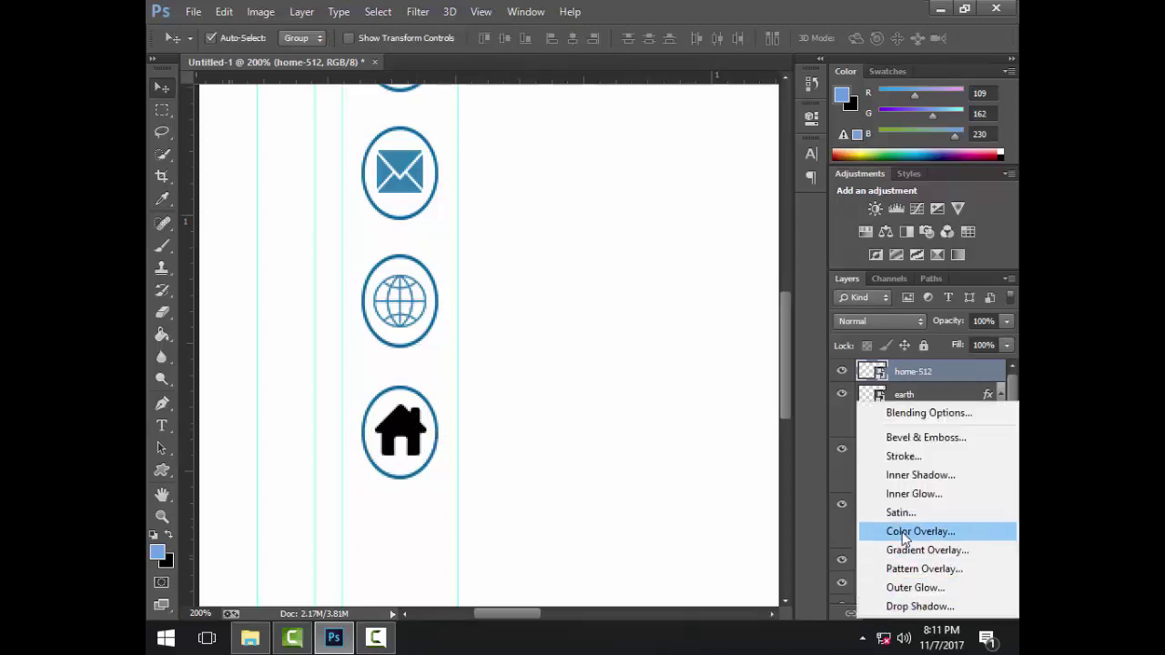
click(910, 531)
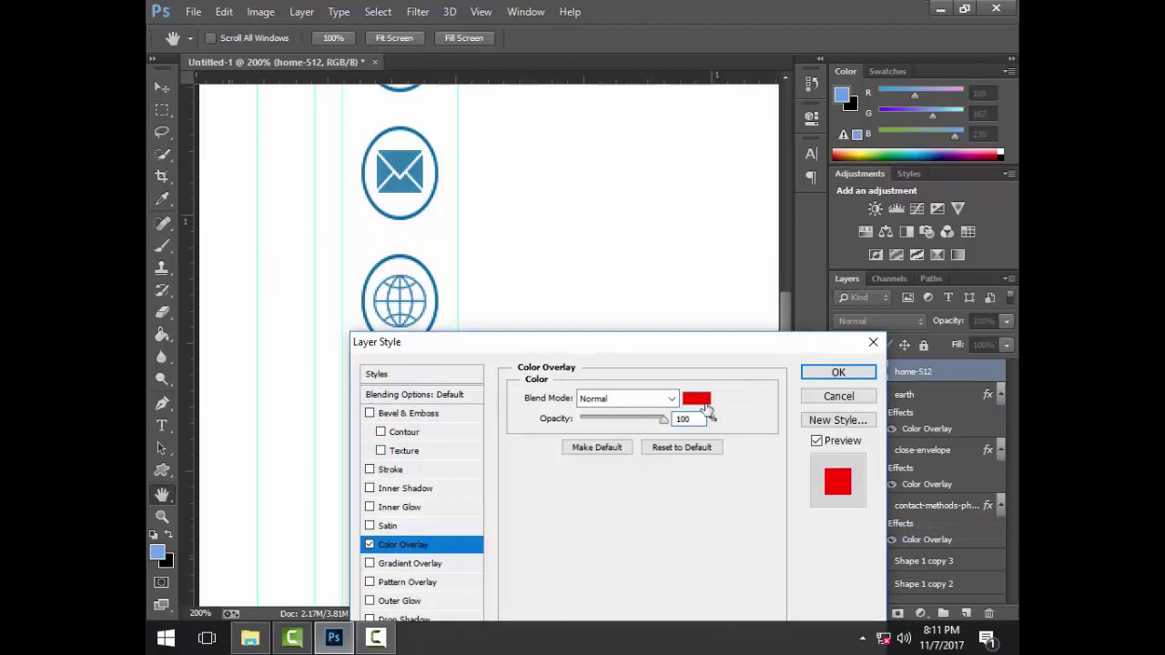
click(702, 400)
click(397, 162)
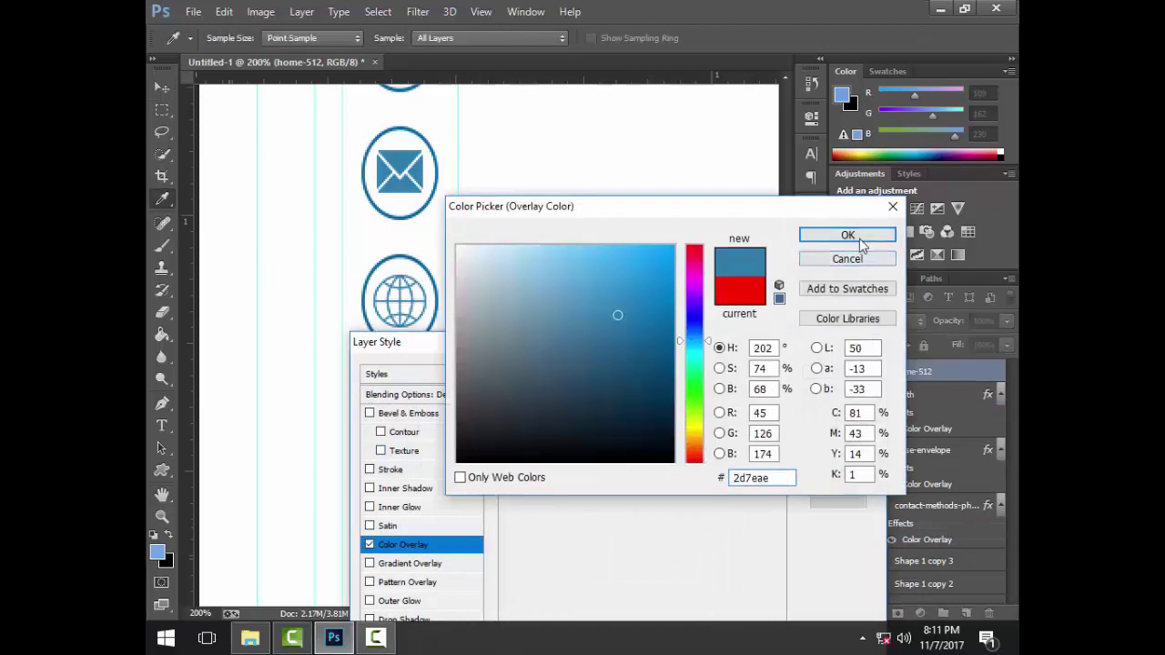
click(848, 236)
click(828, 375)
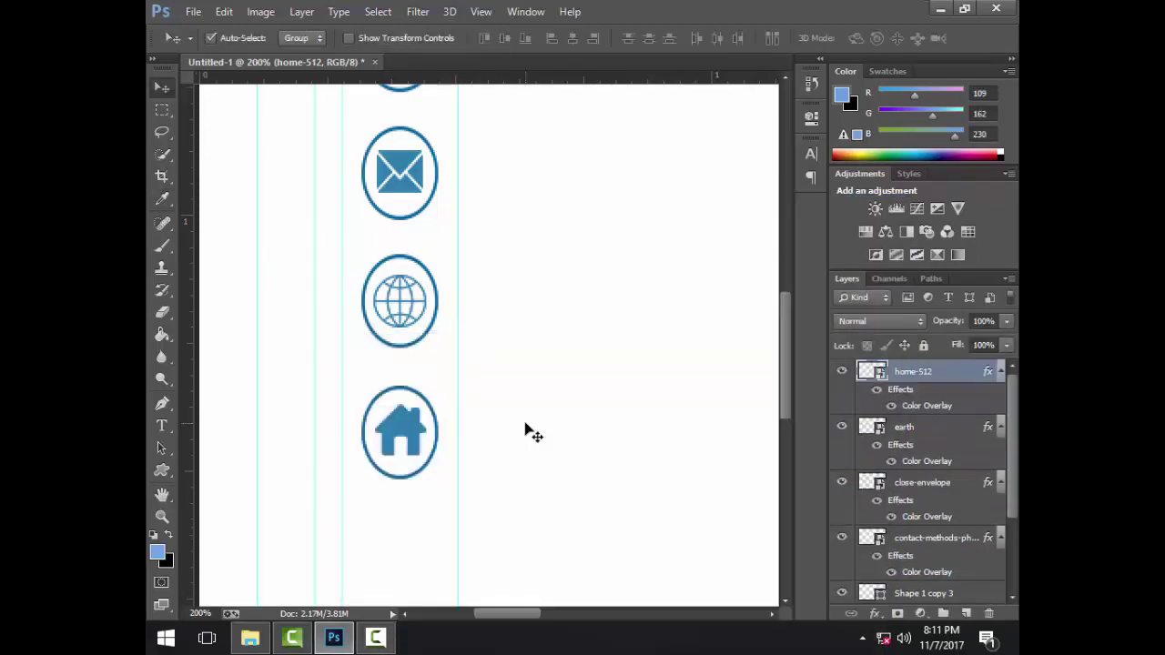
alt+click(393, 334)
mouse_move(427, 337)
mouse_down()
mouse_move(354, 386)
mouse_move(354, 370)
mouse_up()
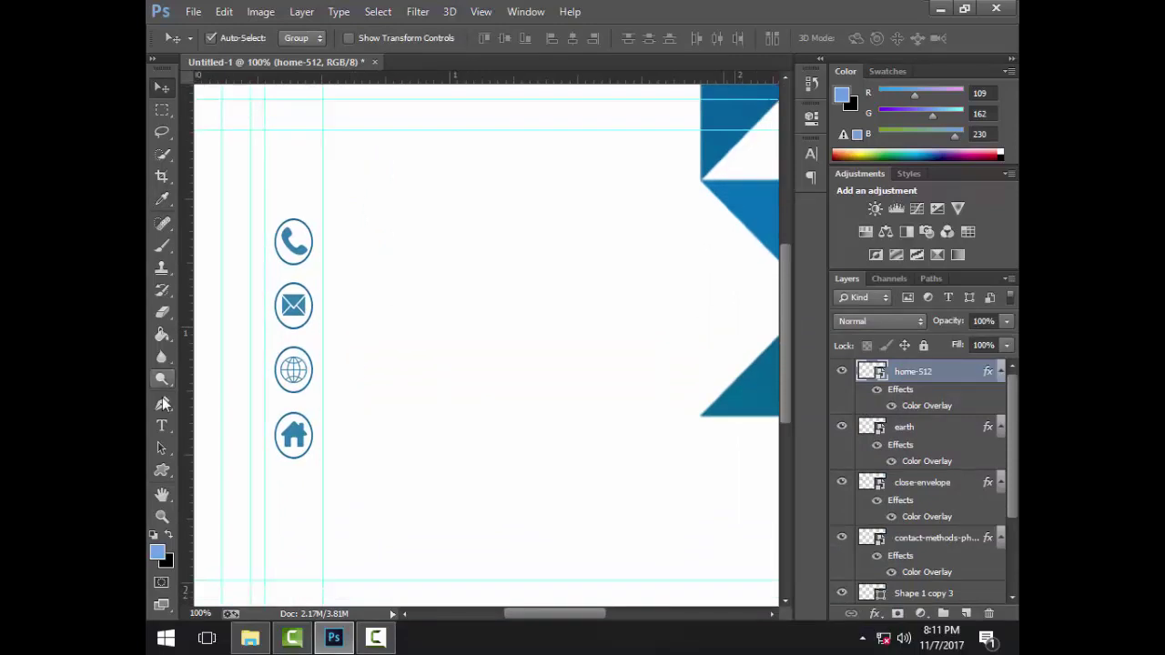
Type two phone numbers on separate lines beside the phone icon, fixing typos and adding hyphens
click(162, 426)
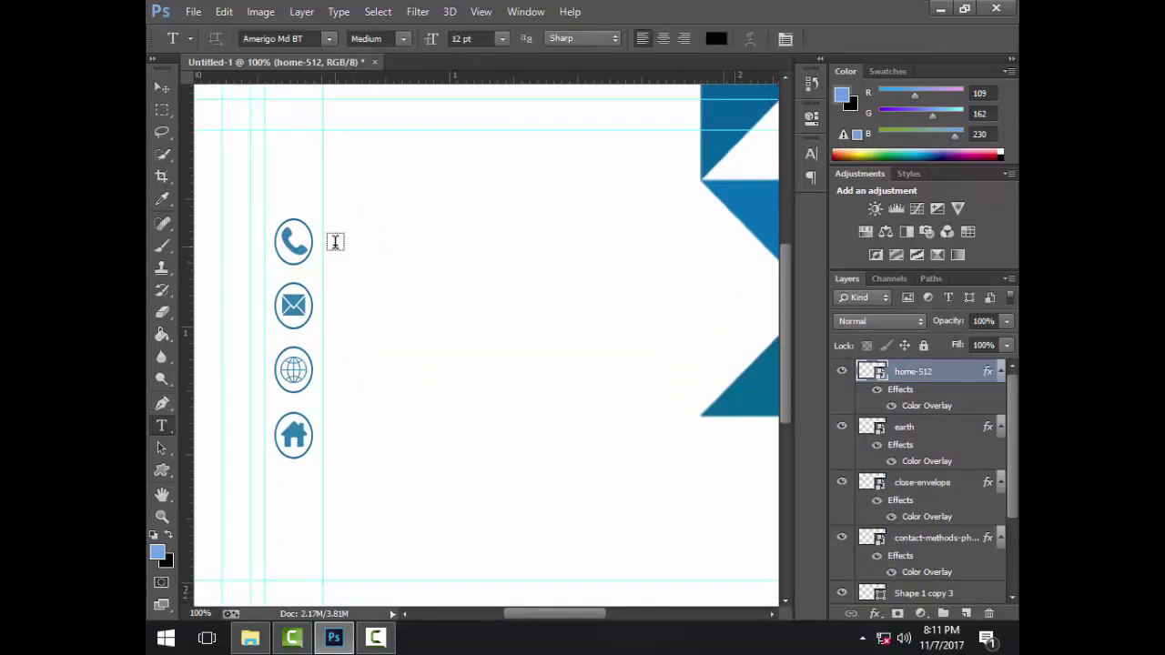
click(335, 242)
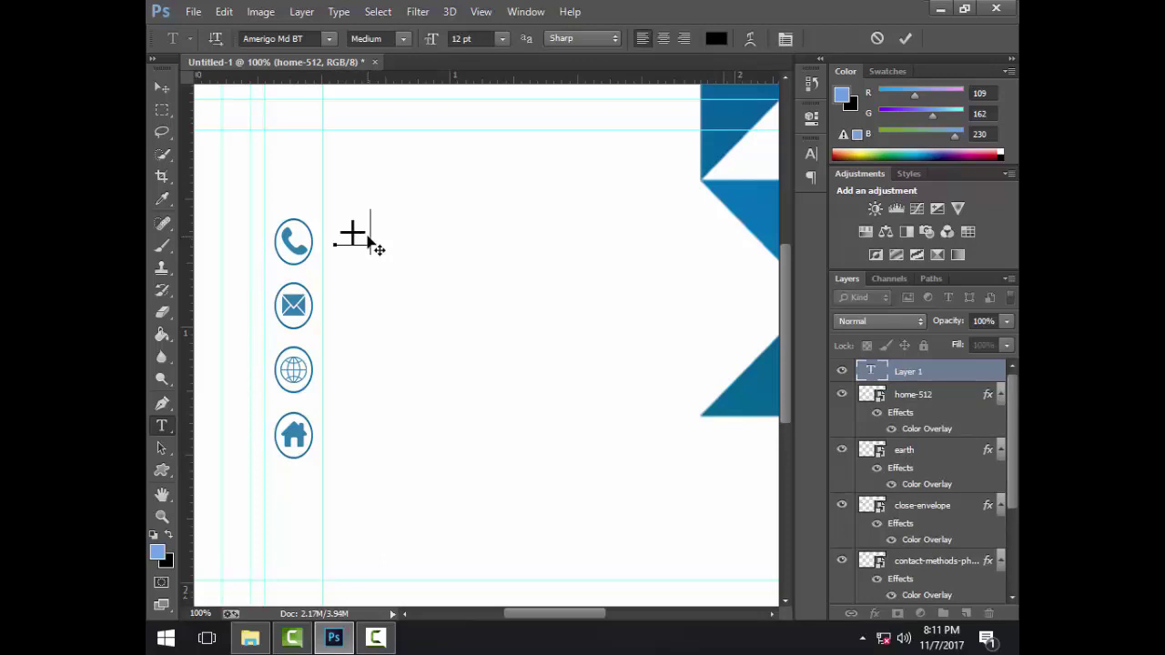
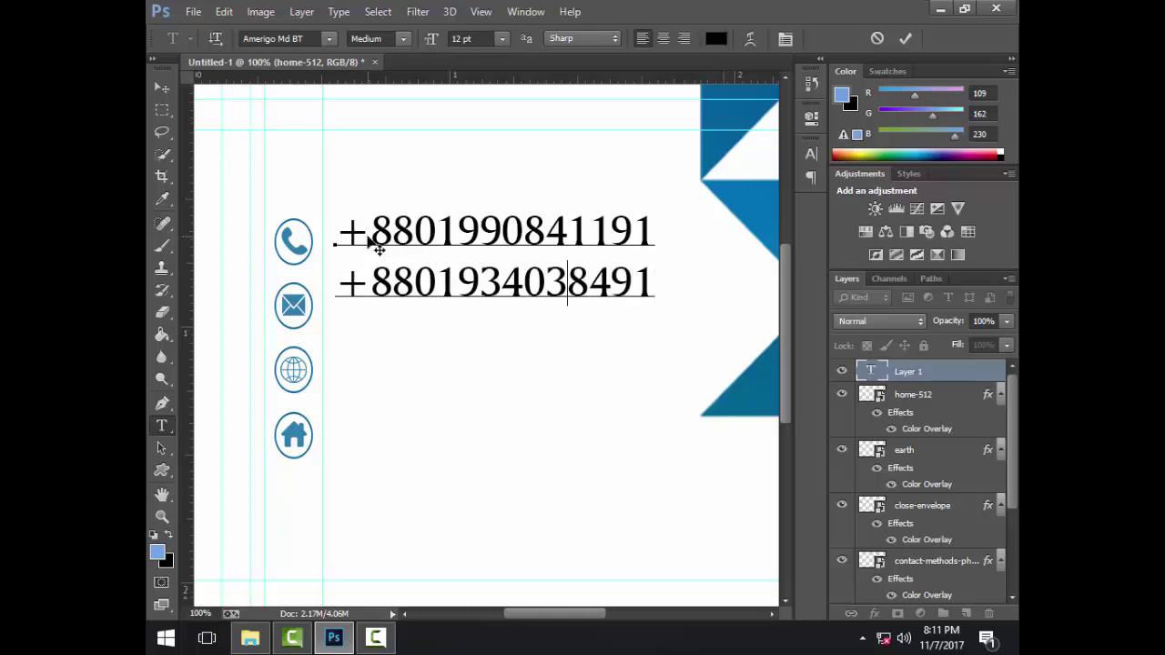
key(Left)
key(Delete)
key(Delete)
key(Delete)
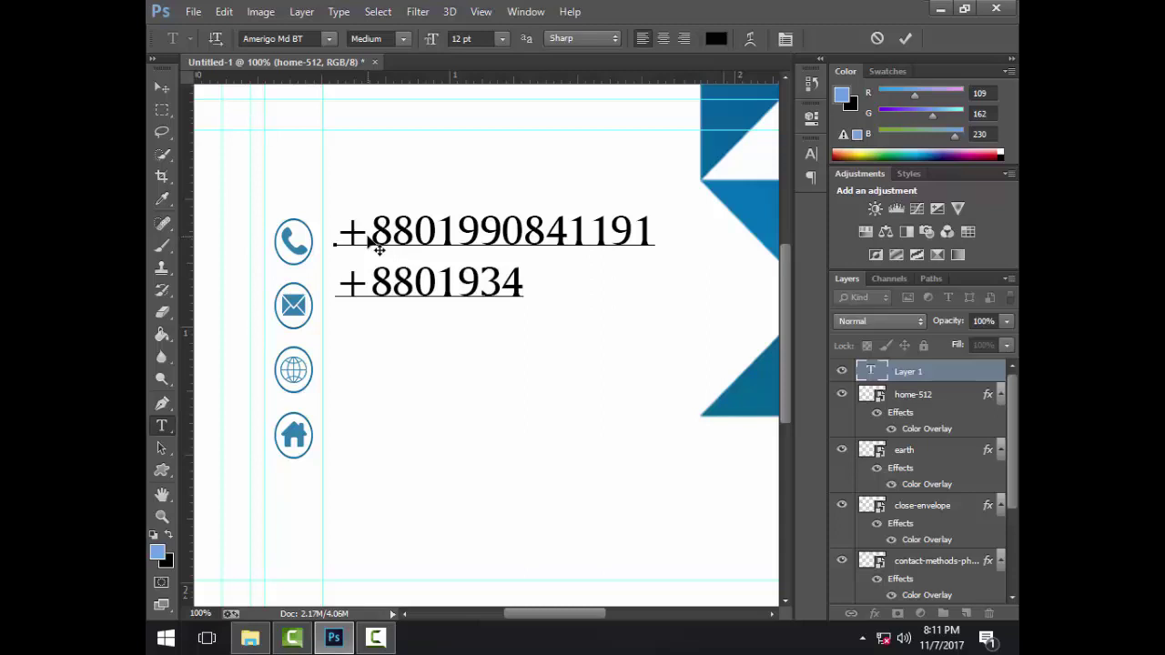
text(3)
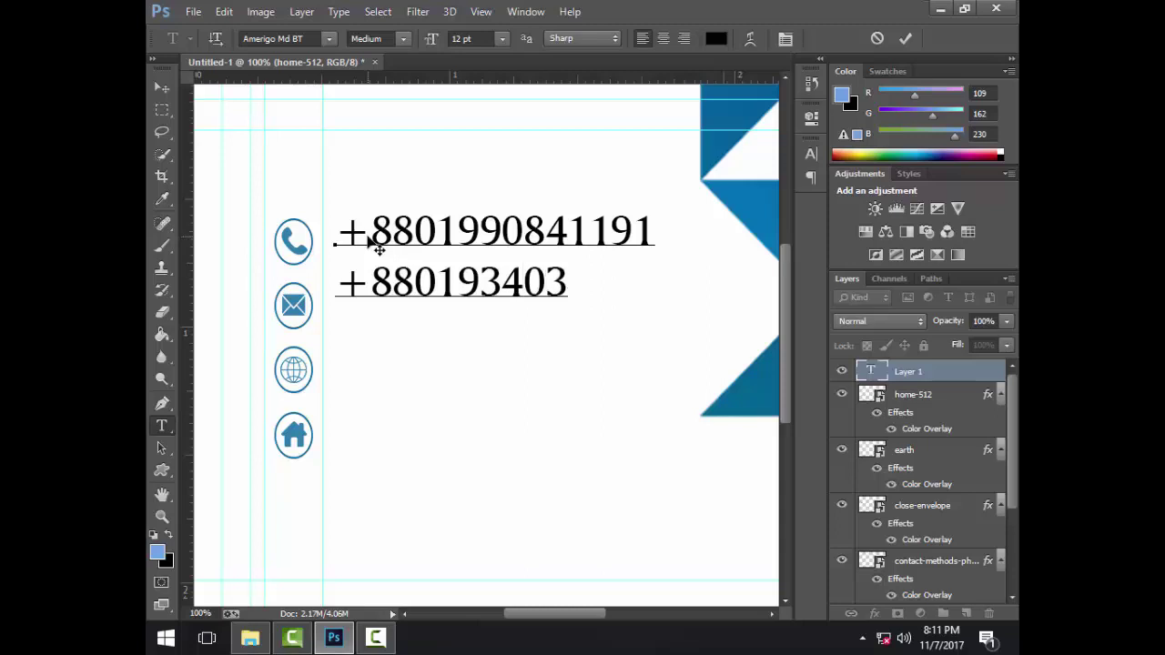
text(843)
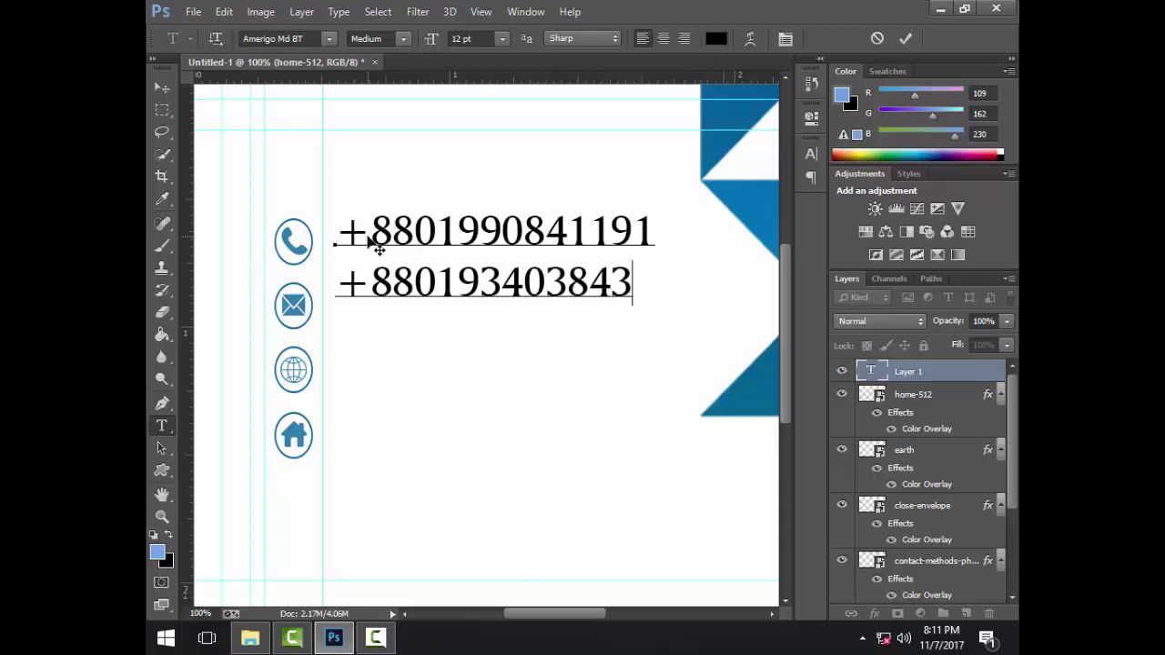
text(91)
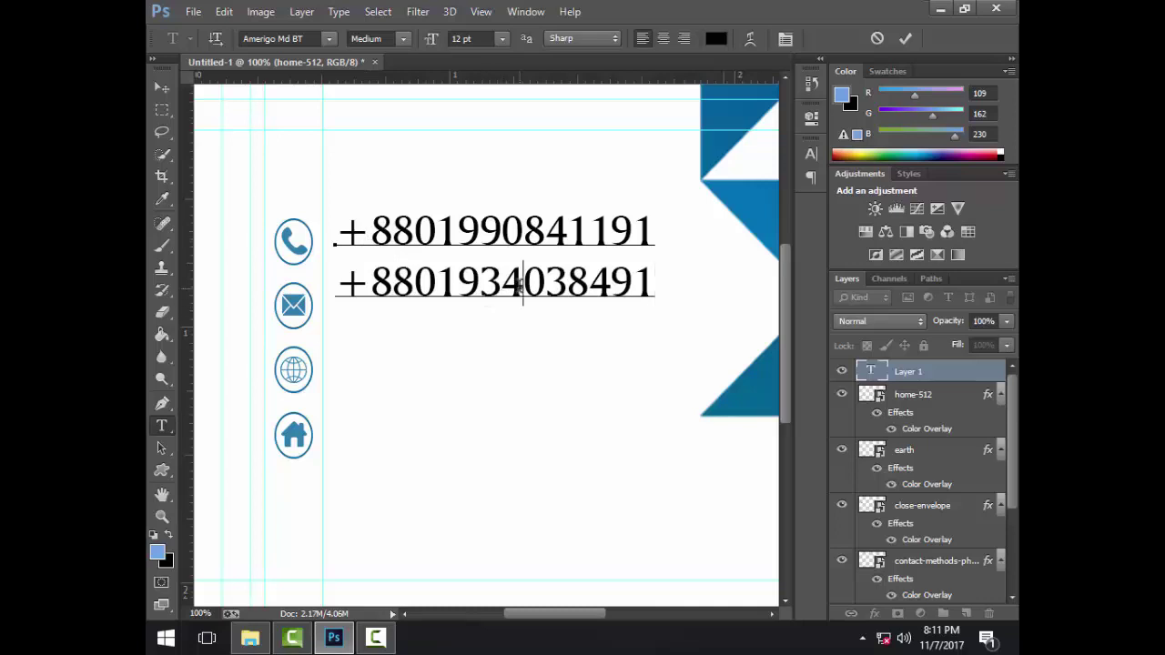
click(524, 283)
text(-)
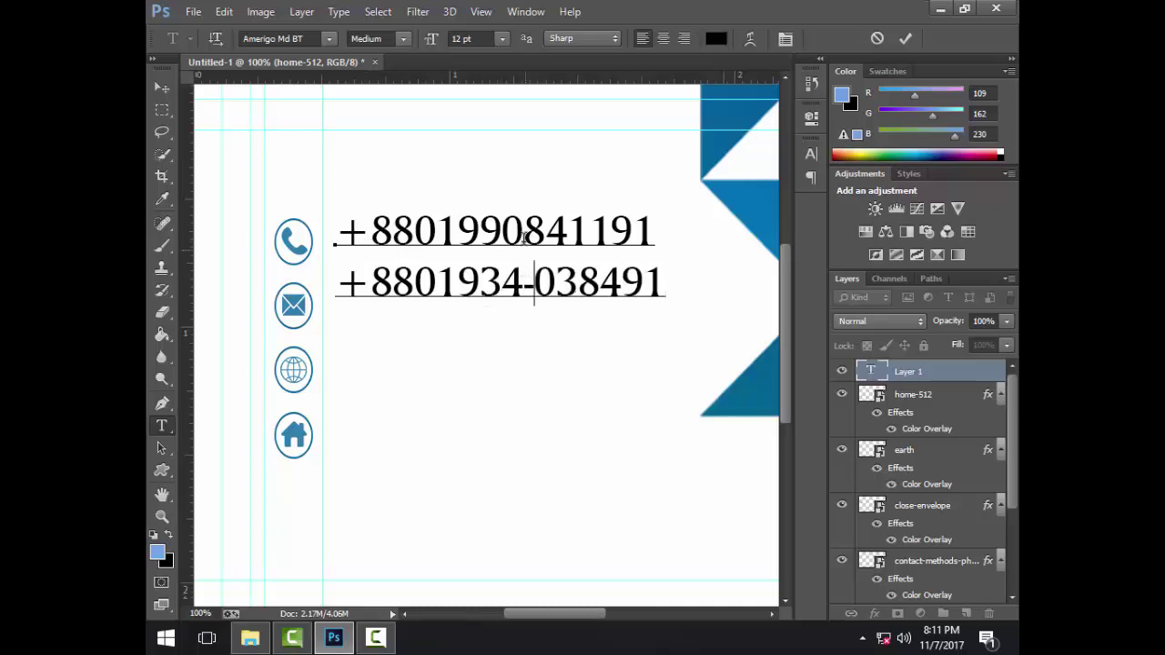
click(525, 236)
text(-)
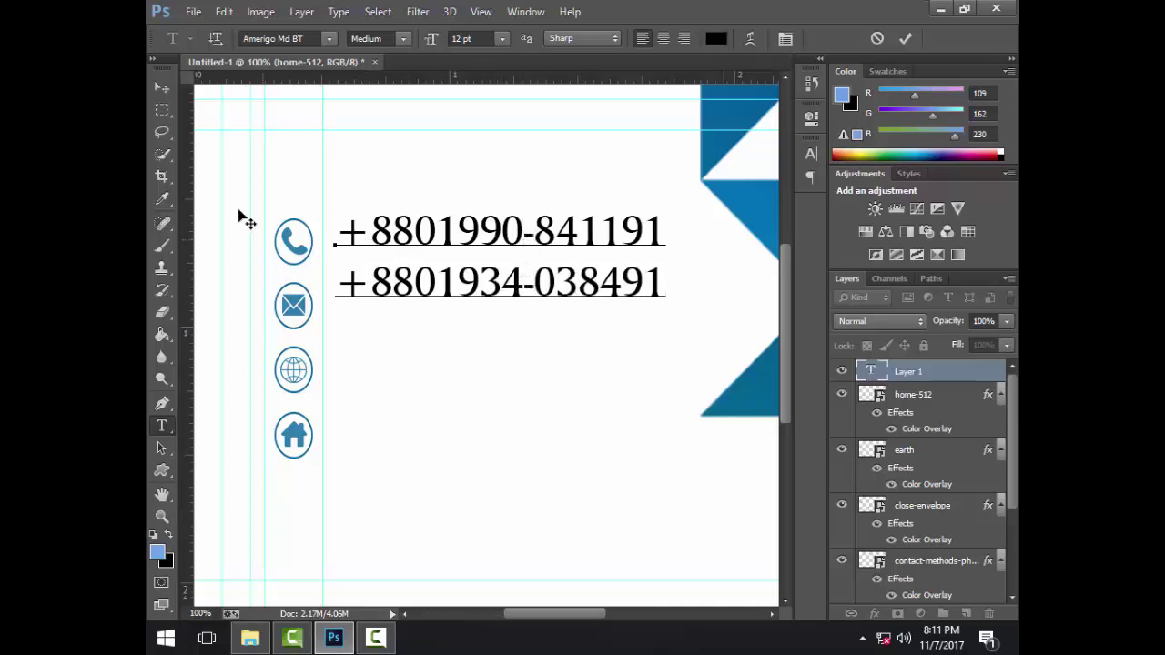
click(162, 88)
Scale the phone-number text to about 62% and nudge it down beside the phone icon
key(ctrl+t)
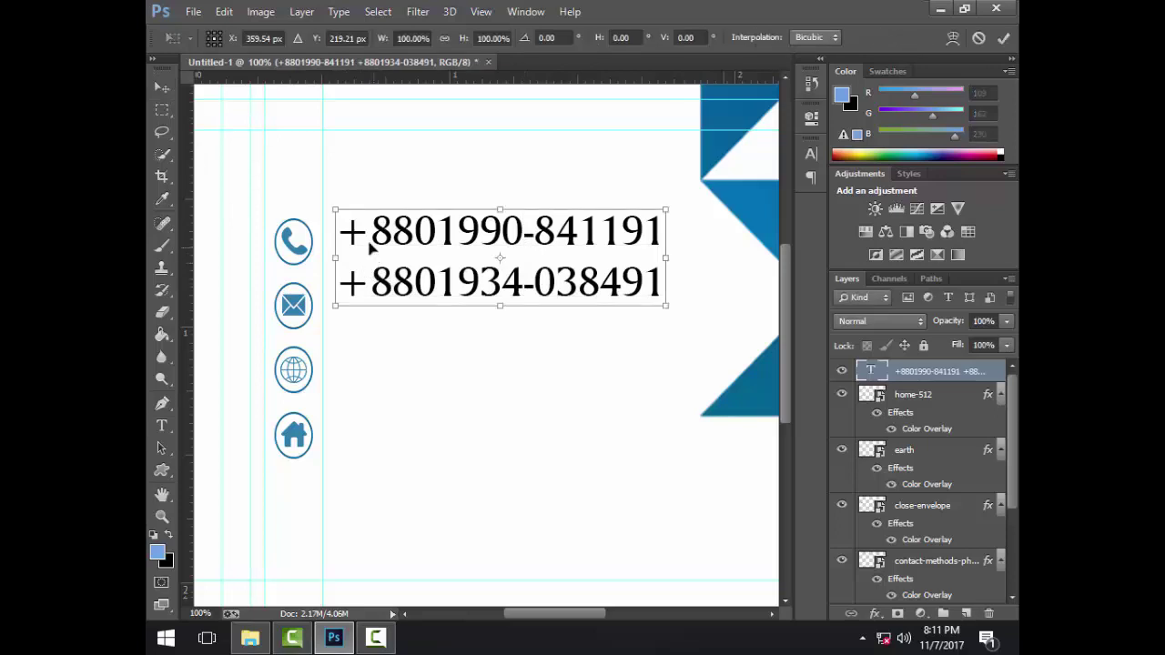
mouse_move(336, 210)
mouse_down()
mouse_move(398, 229)
mouse_move(432, 259)
mouse_up()
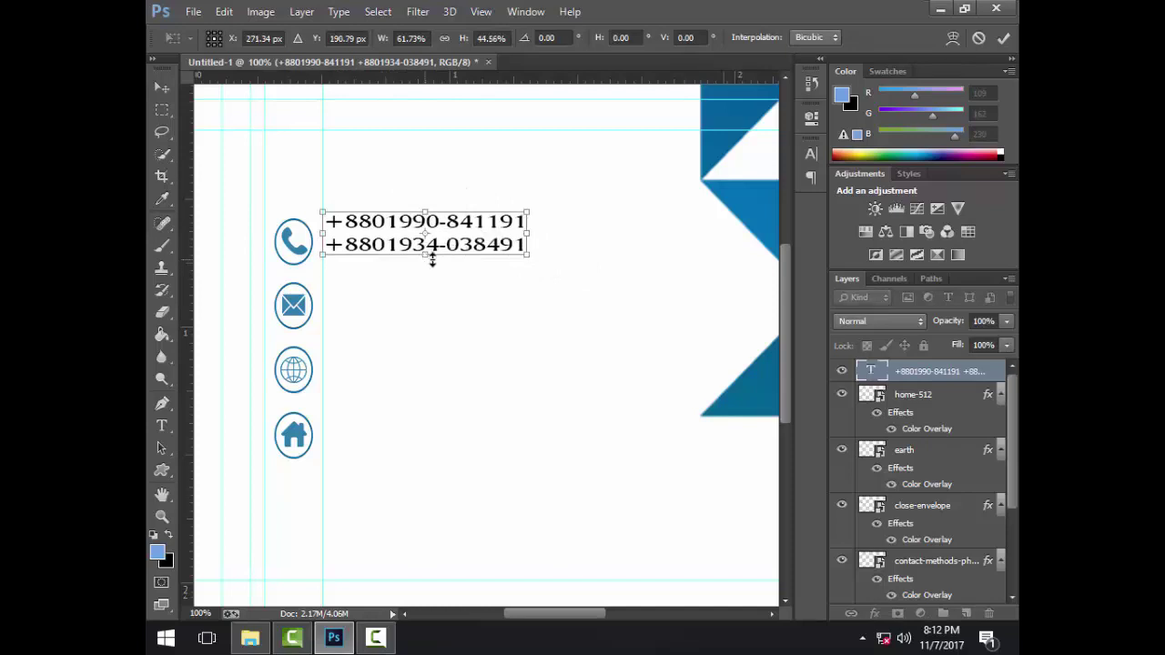
click(1004, 38)
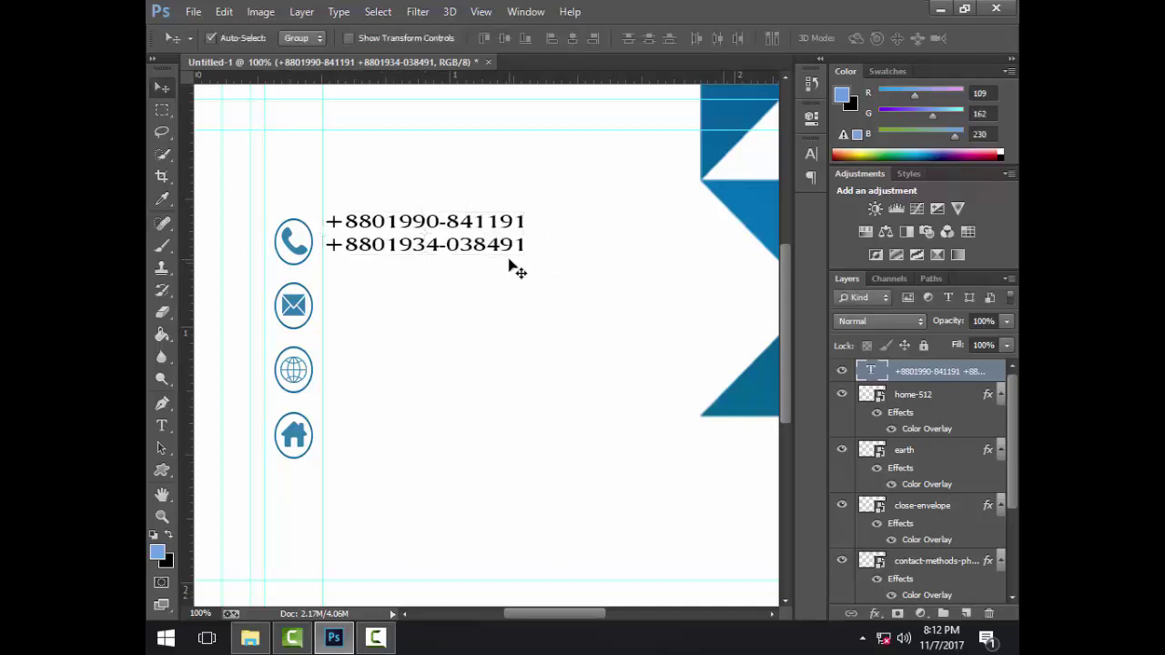
key(Down)
key(Down)
key(Down)
key(Down)
key(Down)
key(Down)
key(Down)
key(Down)
key(Down)
key(Down)
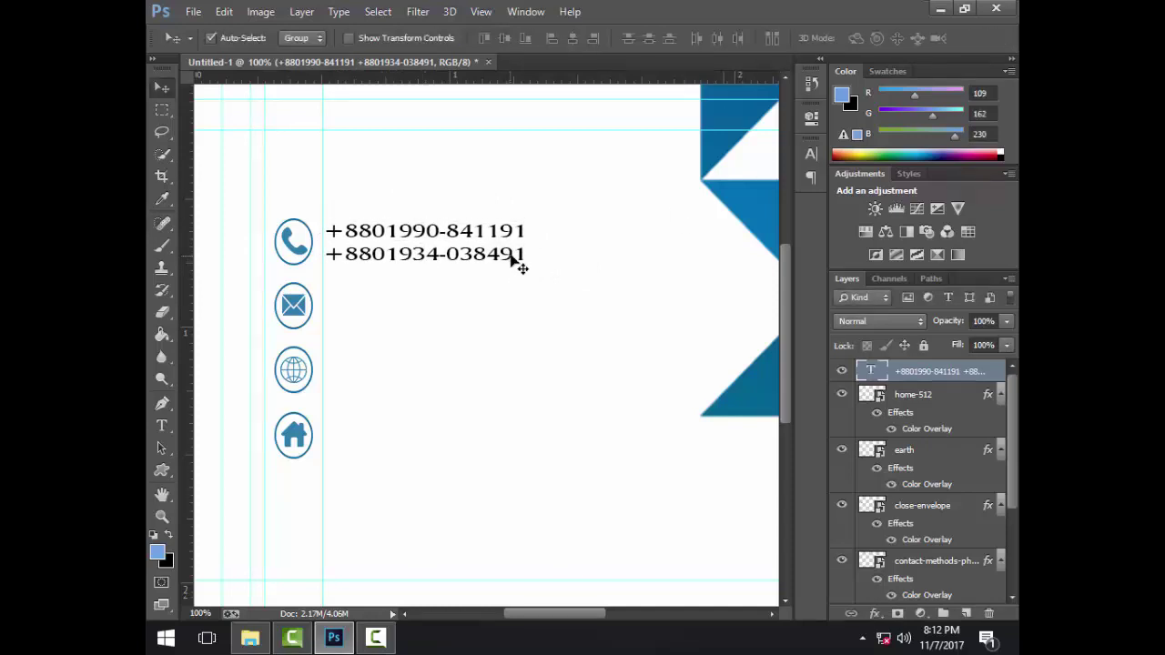
key(Down)
key(Down)
key(Down)
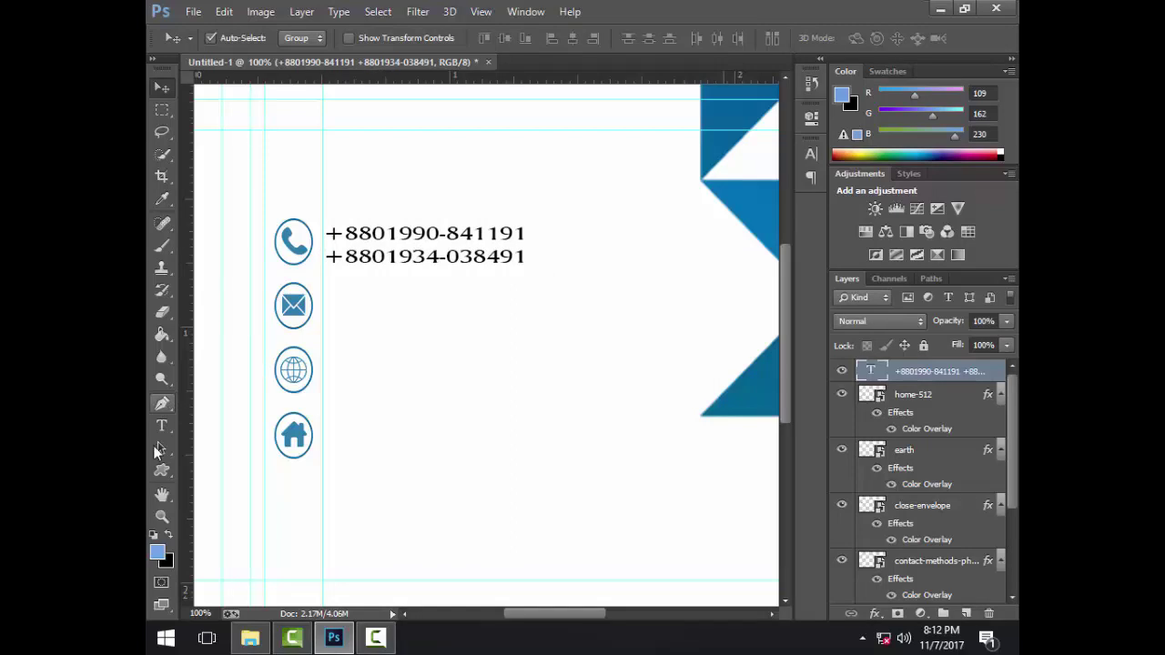
Type two e-mail addresses on two lines beside the envelope icon
click(162, 426)
click(345, 306)
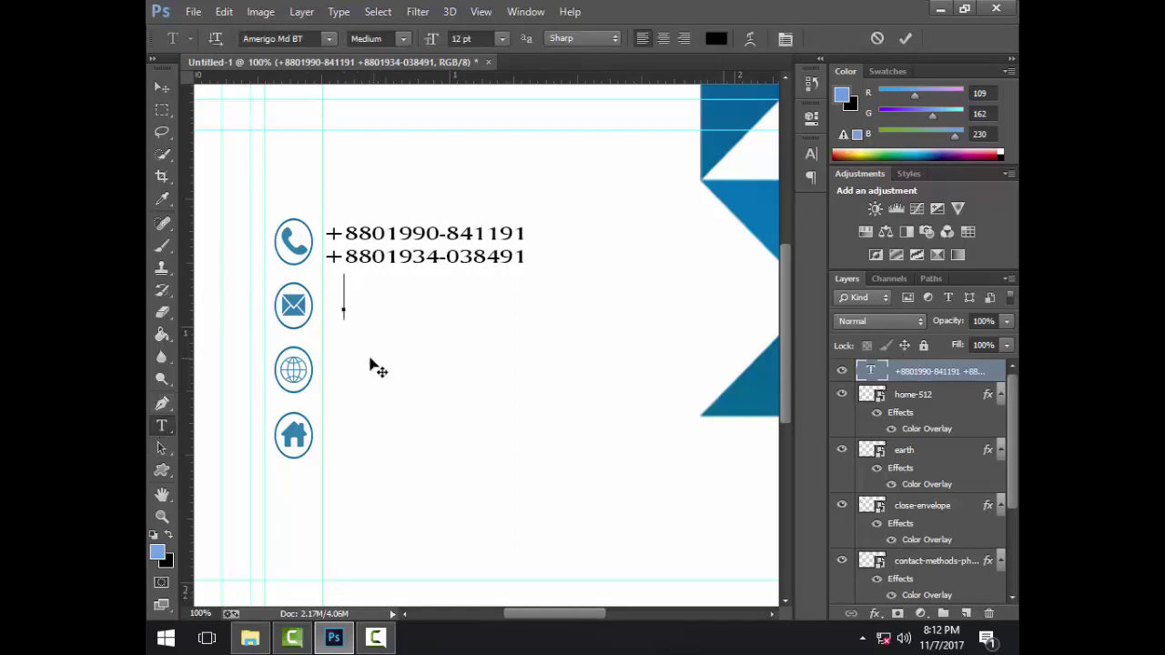
text(a)
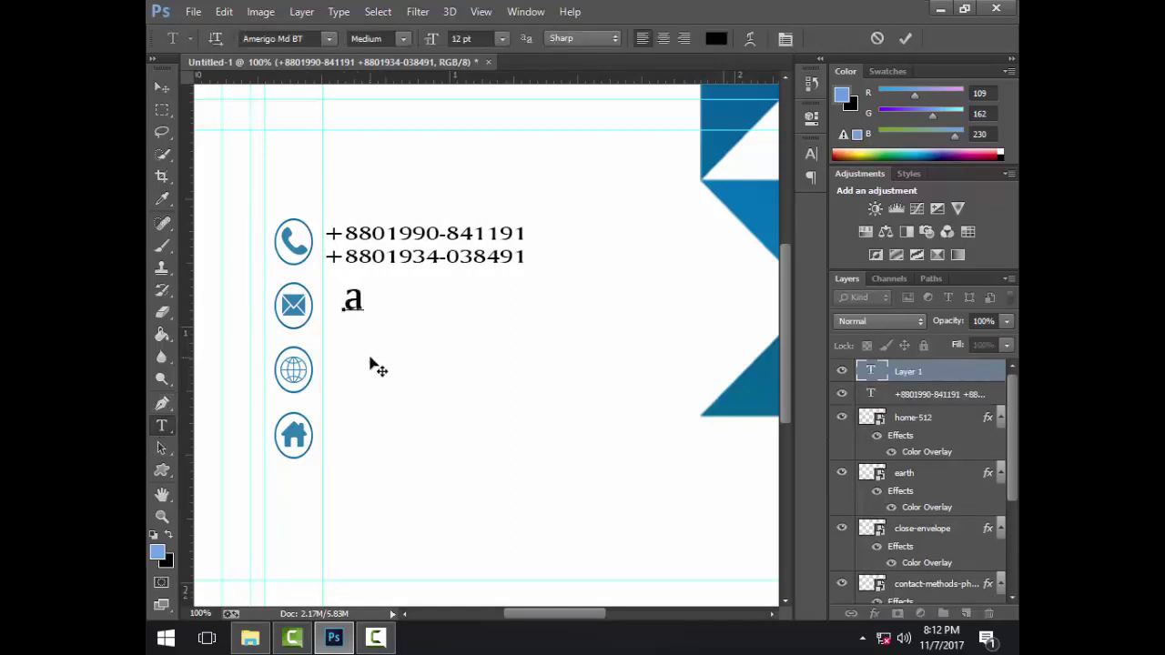
key(BackSpace)
text(S)
text(ha)
key(BackSpace)
key(BackSpace)
key(BackSpace)
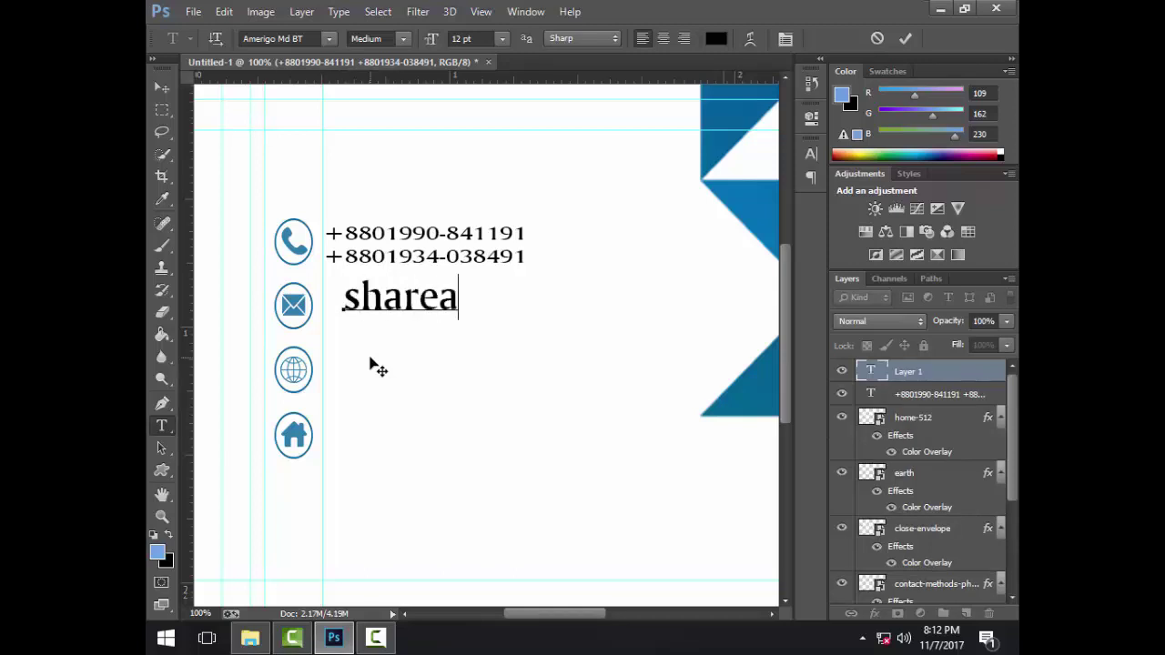
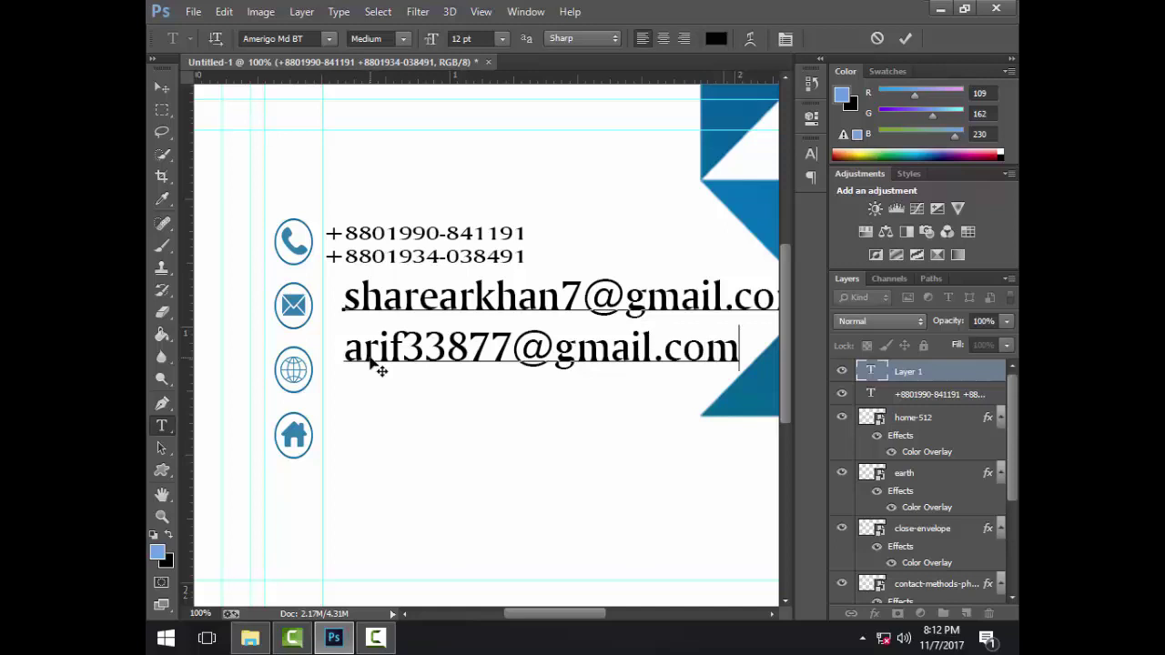
Commit the e-mail text, scale it to about 50% beside the envelope, and nudge it up
click(162, 87)
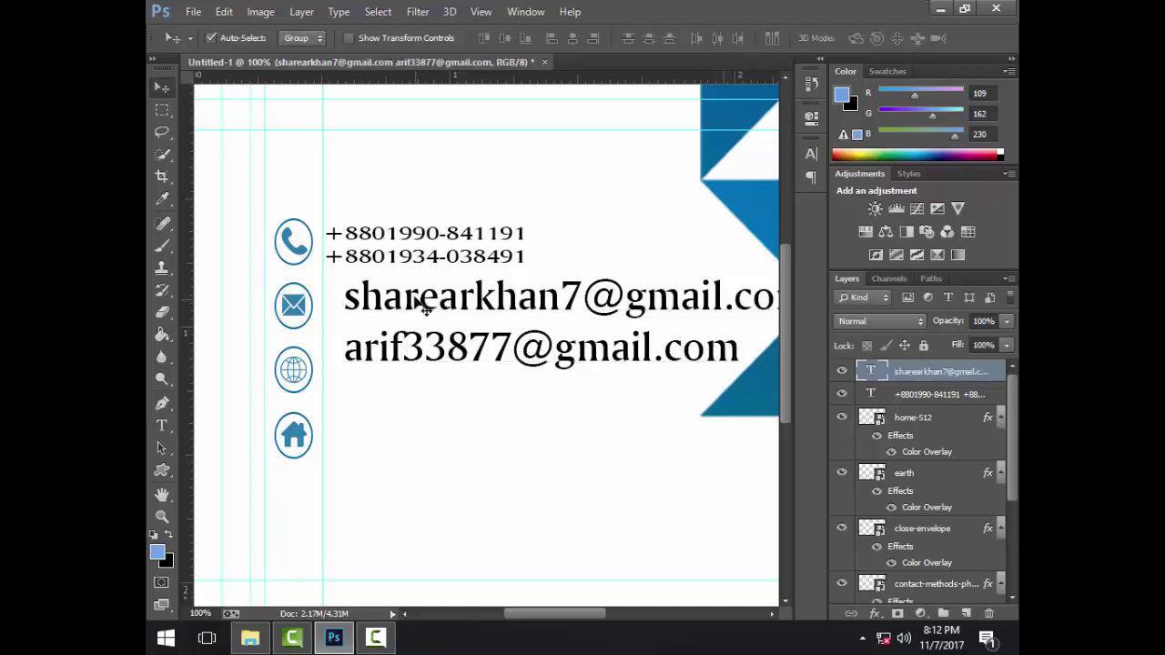
key(ctrl+t)
mouse_move(372, 298)
mouse_down()
mouse_move(458, 296)
mouse_move(368, 297)
mouse_up()
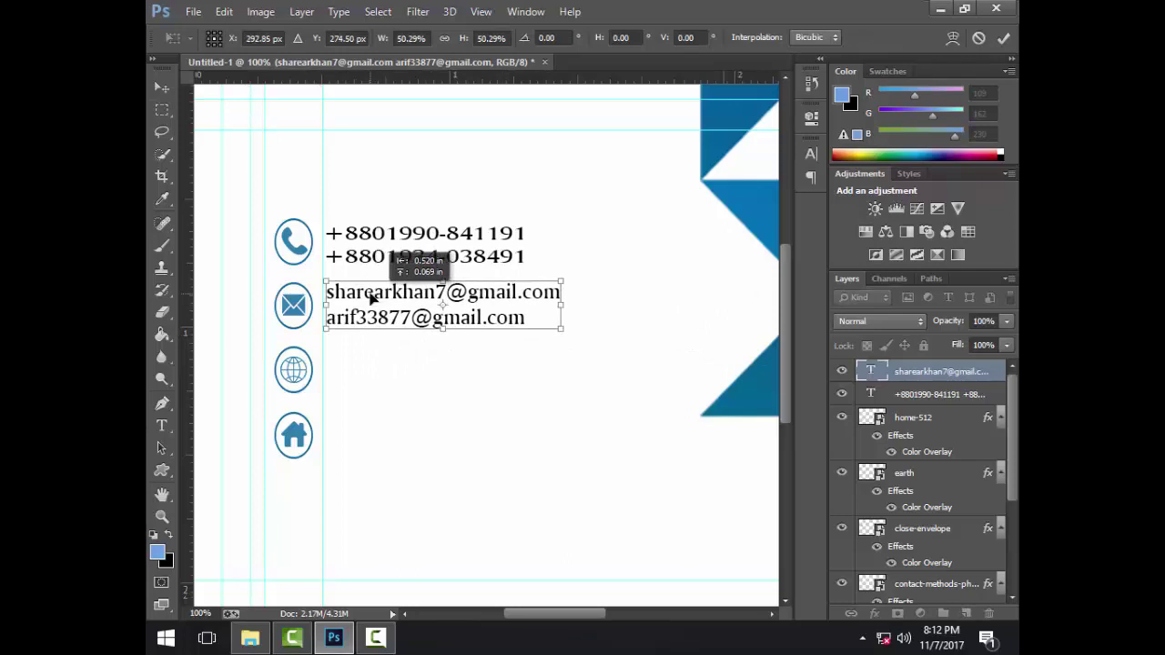
click(1005, 37)
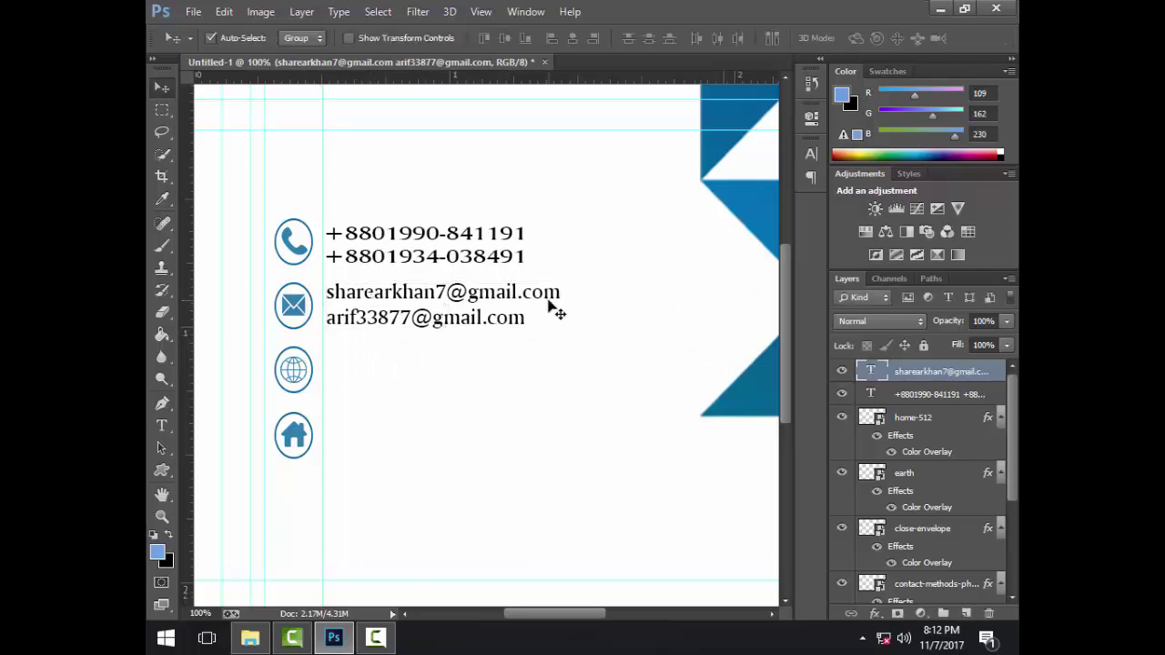
key(Up)
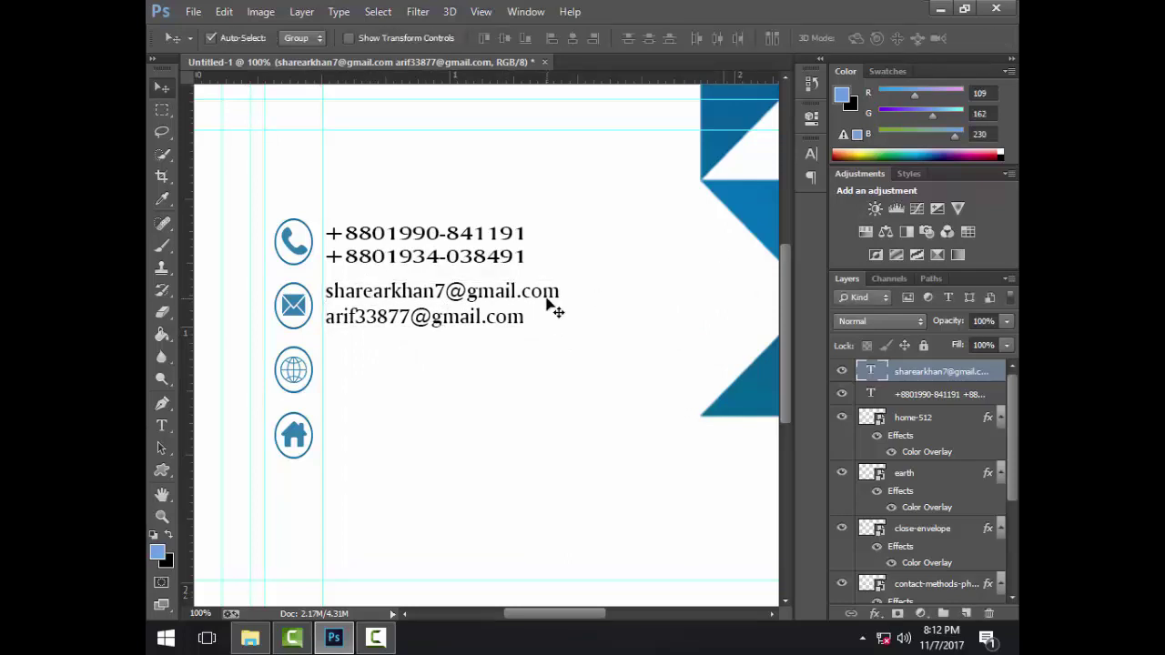
Type the blog web address beside the globe icon and scale it to about 55%, left-aligned
click(162, 425)
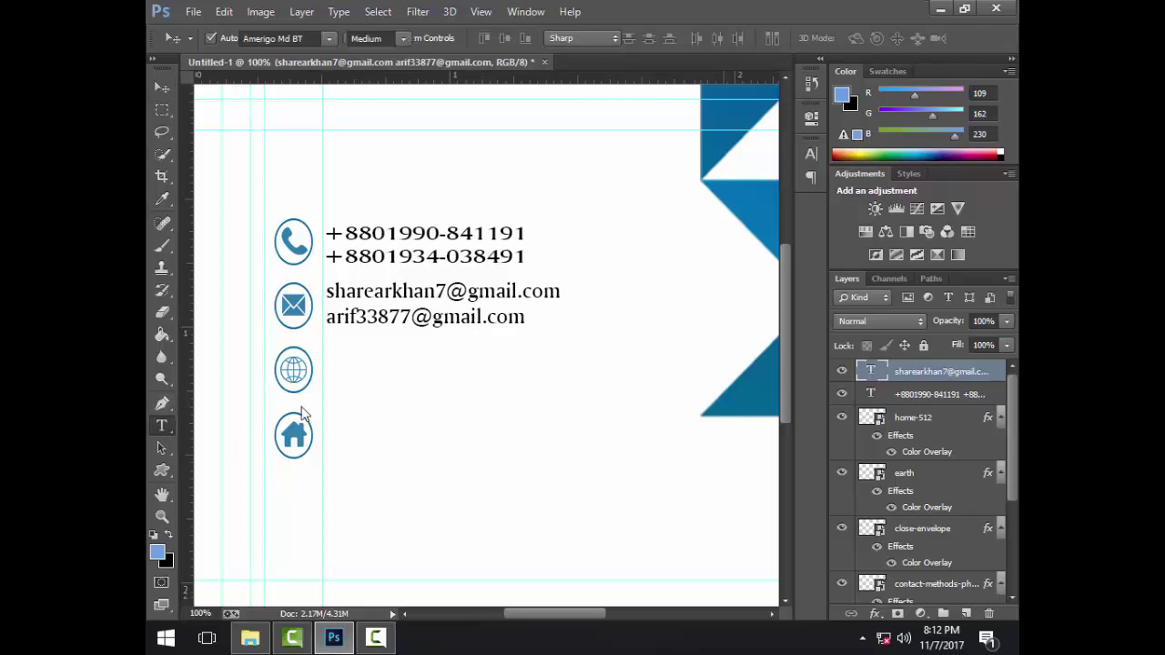
click(339, 368)
text(a)
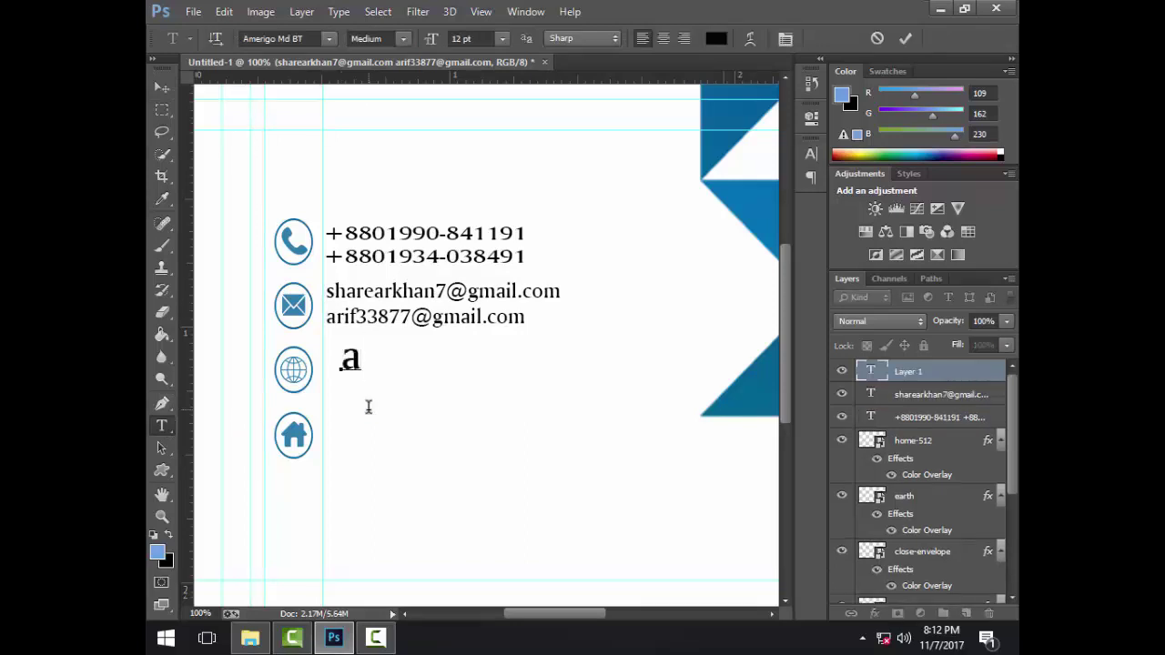
text(rifm)
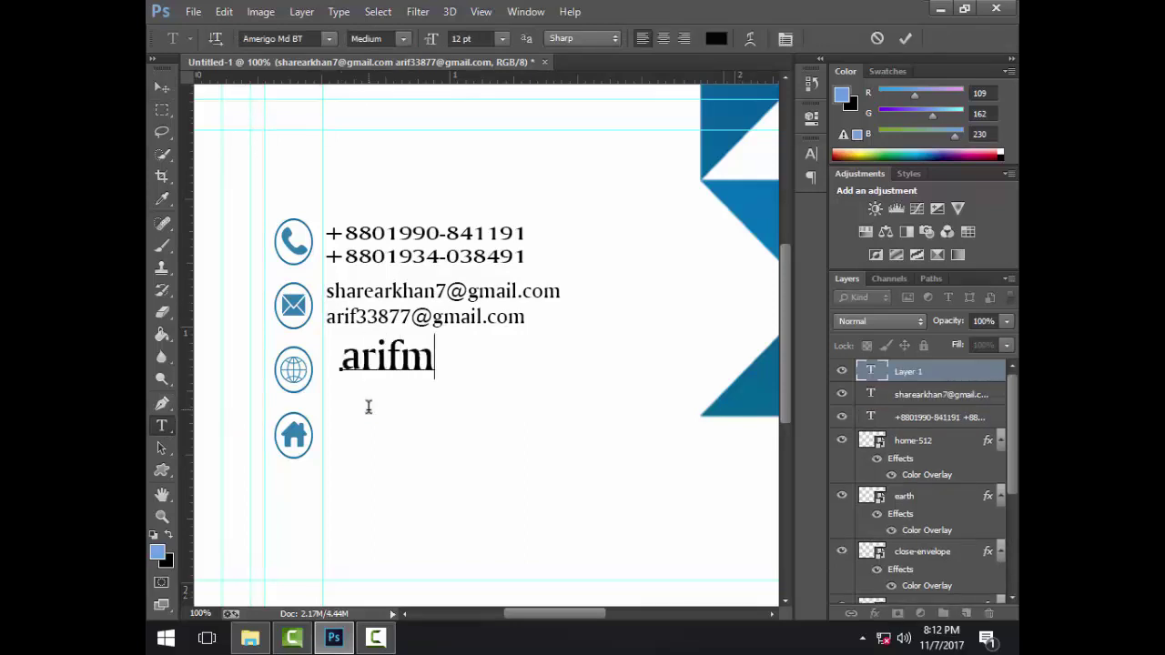
text(ollah)
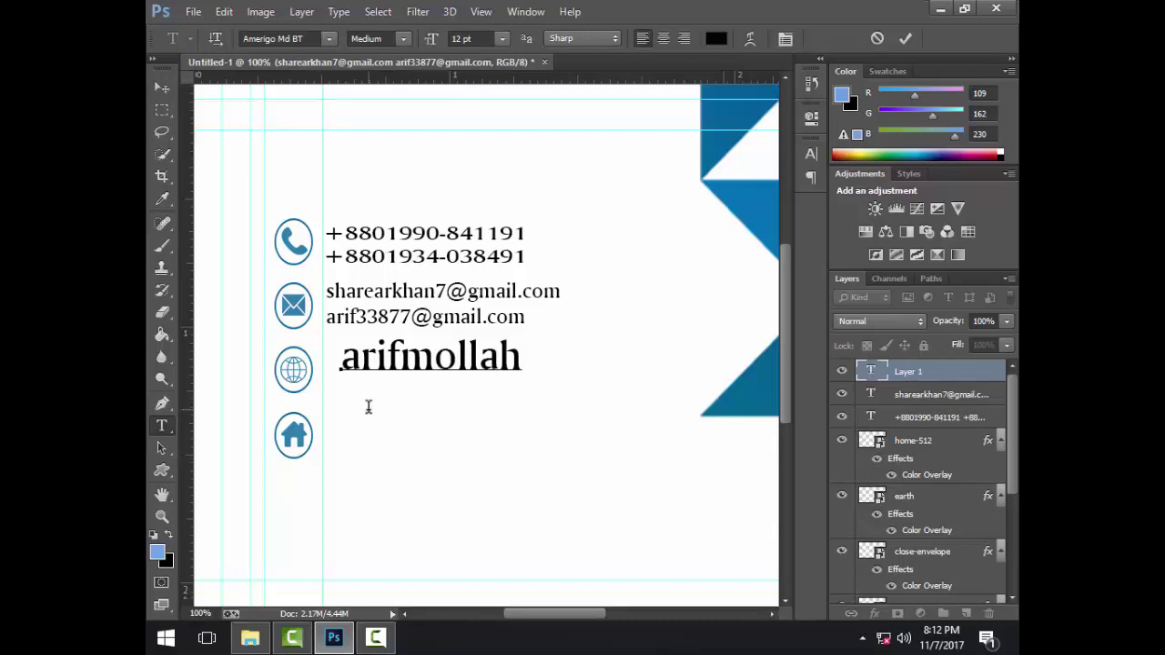
text(blo)
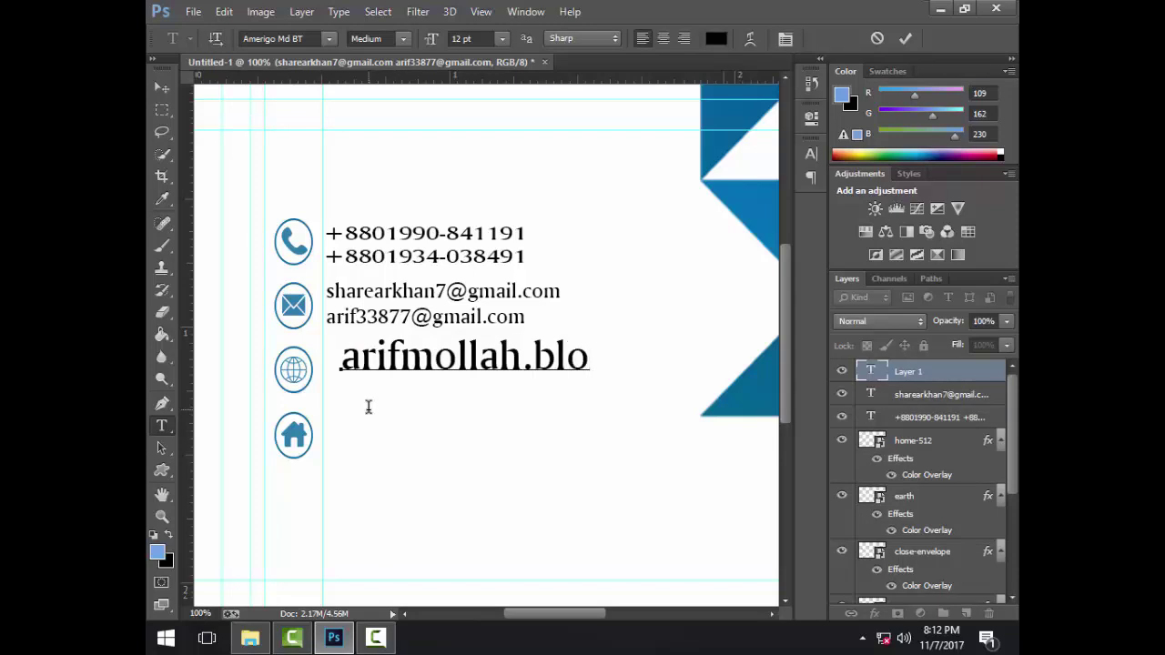
text(spo)
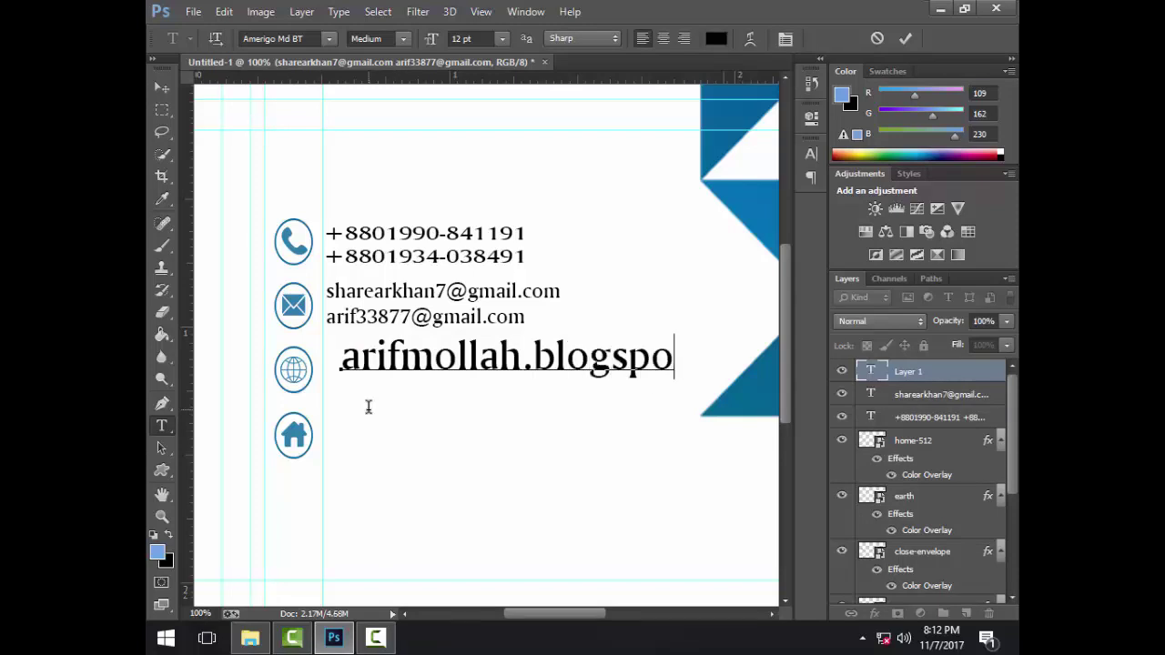
text(y)
text(com)
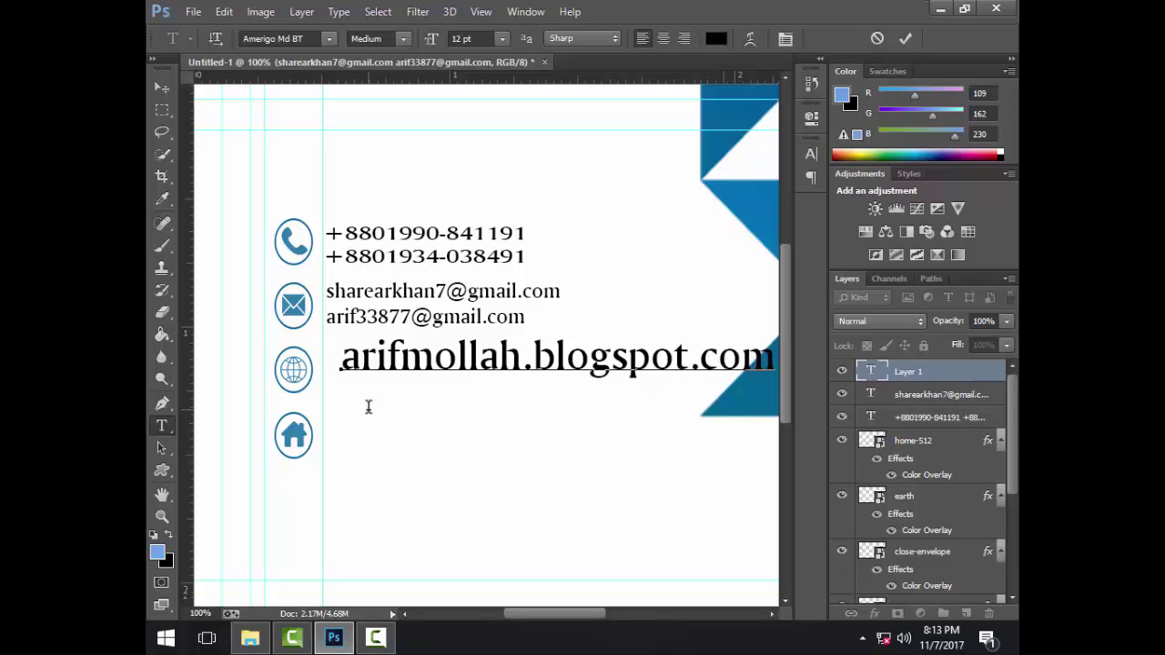
click(162, 87)
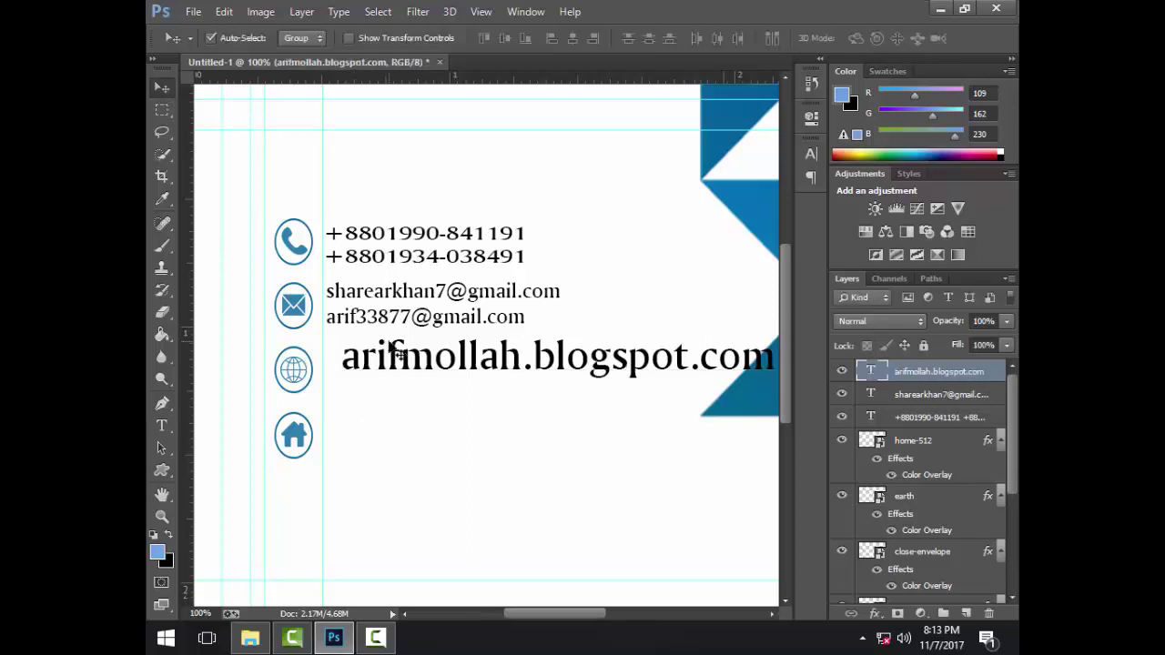
key(ctrl+t)
mouse_move(339, 337)
mouse_down()
mouse_move(438, 345)
mouse_move(382, 373)
mouse_up()
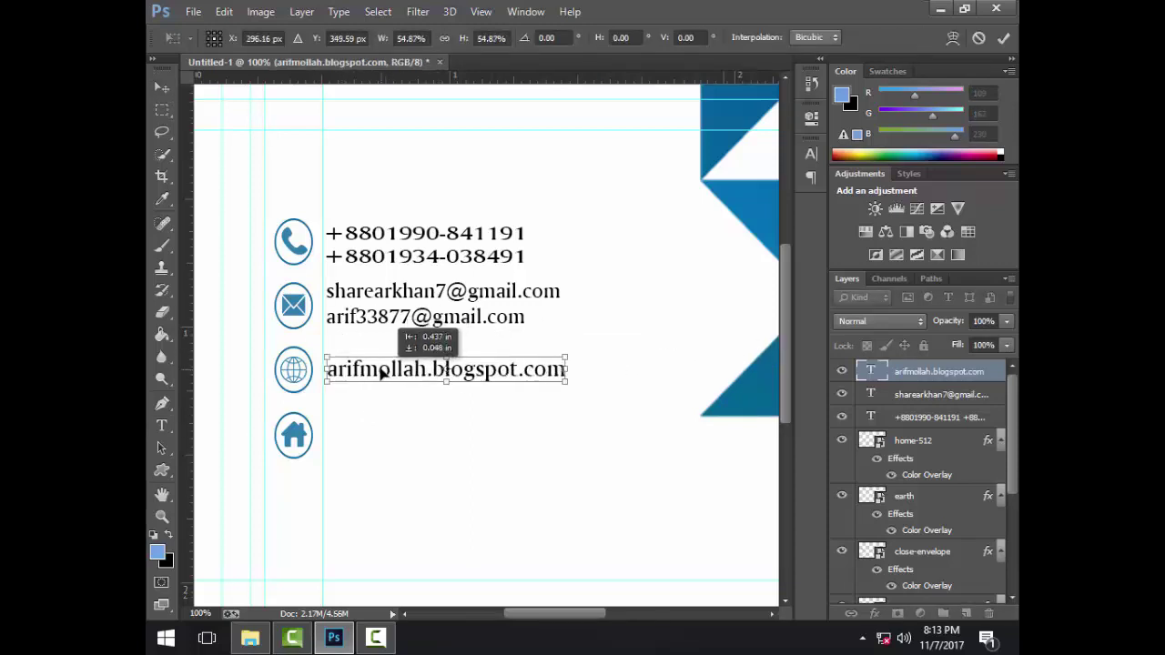
click(1002, 39)
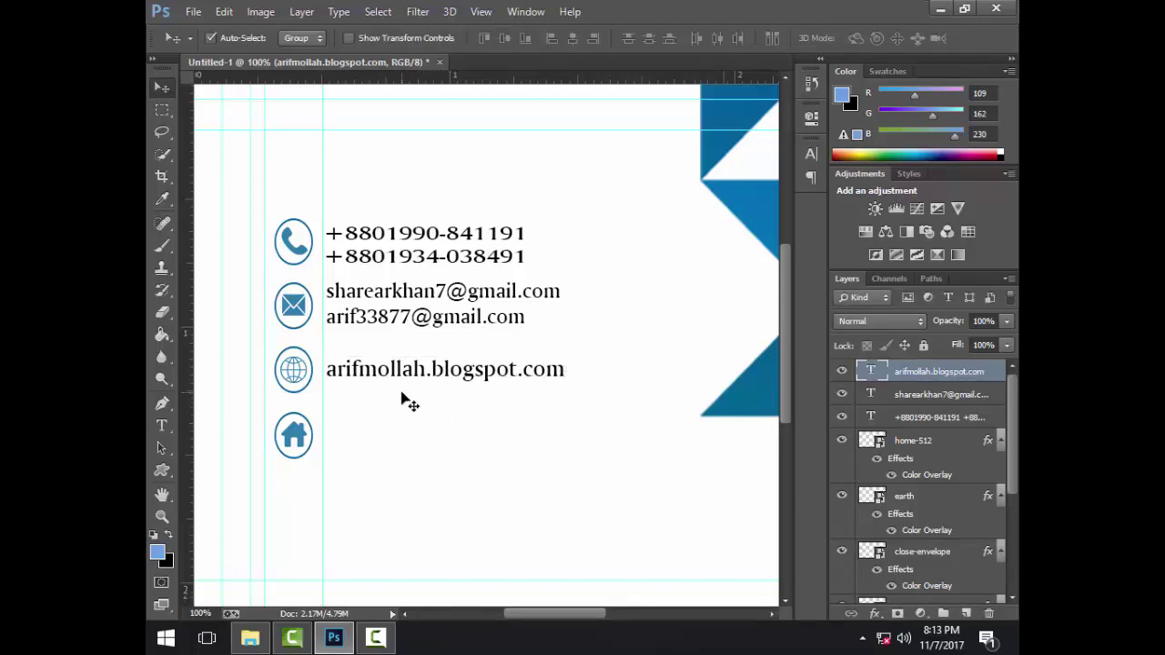
Type the postal address as a new text line beside the house icon
click(162, 426)
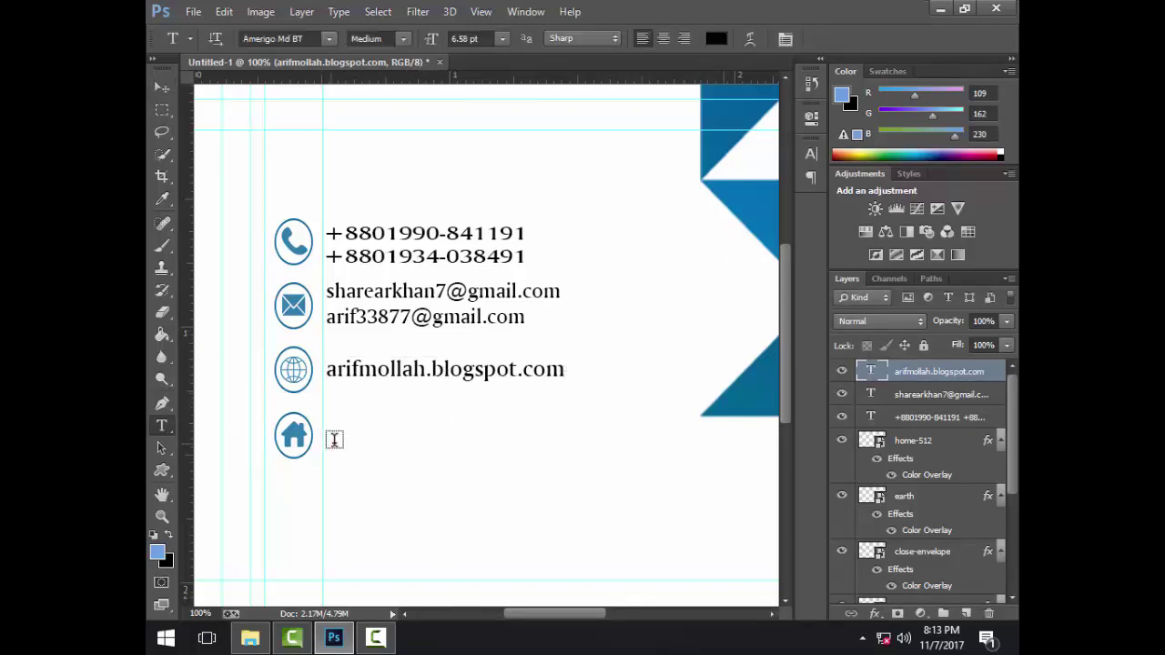
click(334, 440)
text(Noa)
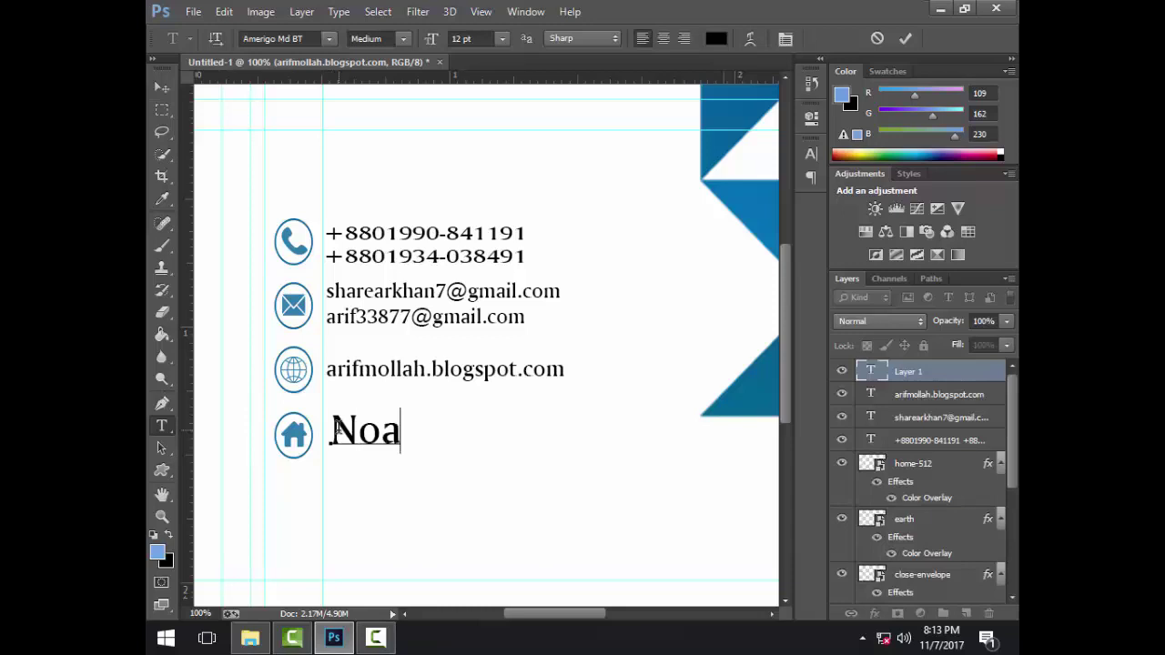
text(para )
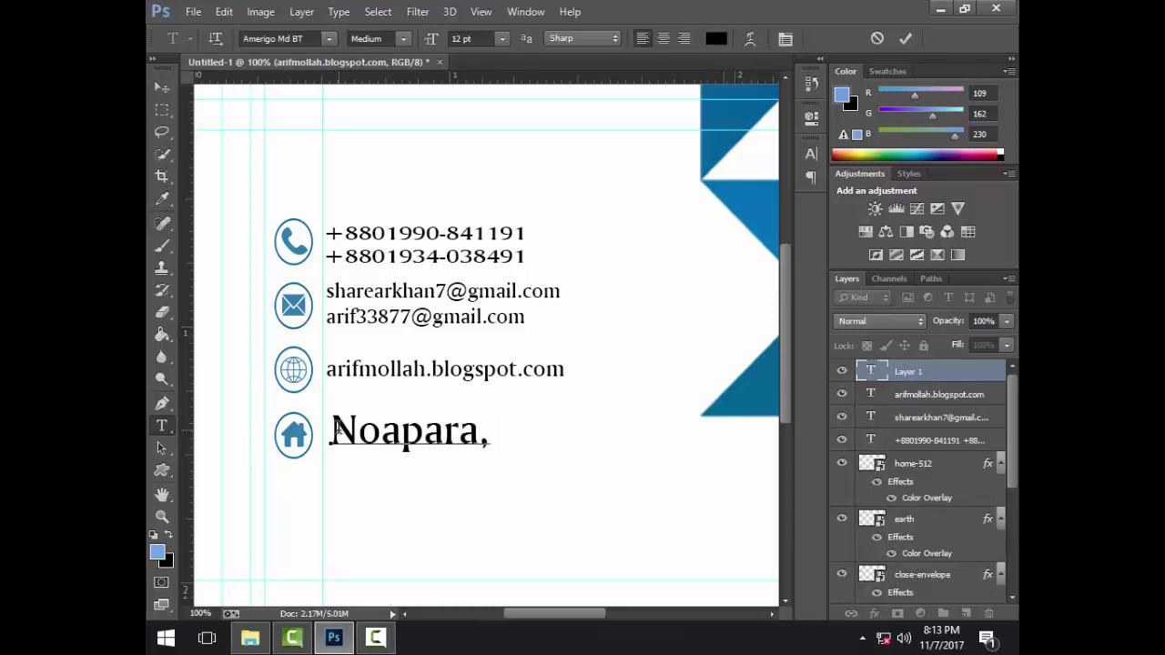
text(Jesso)
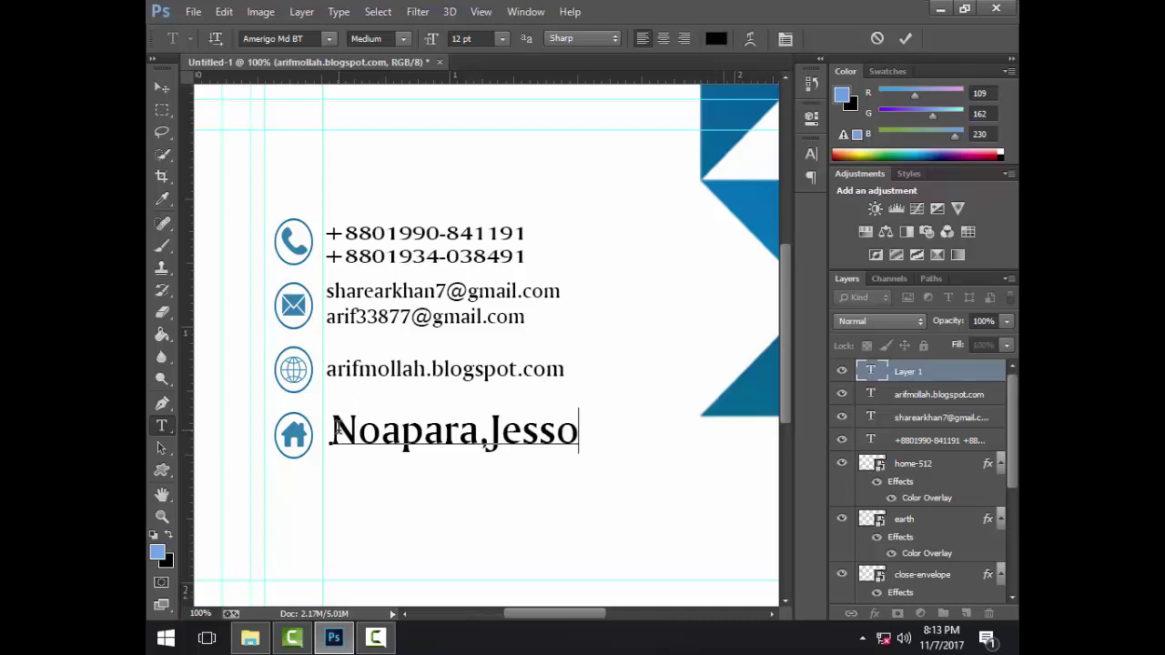
text(re)
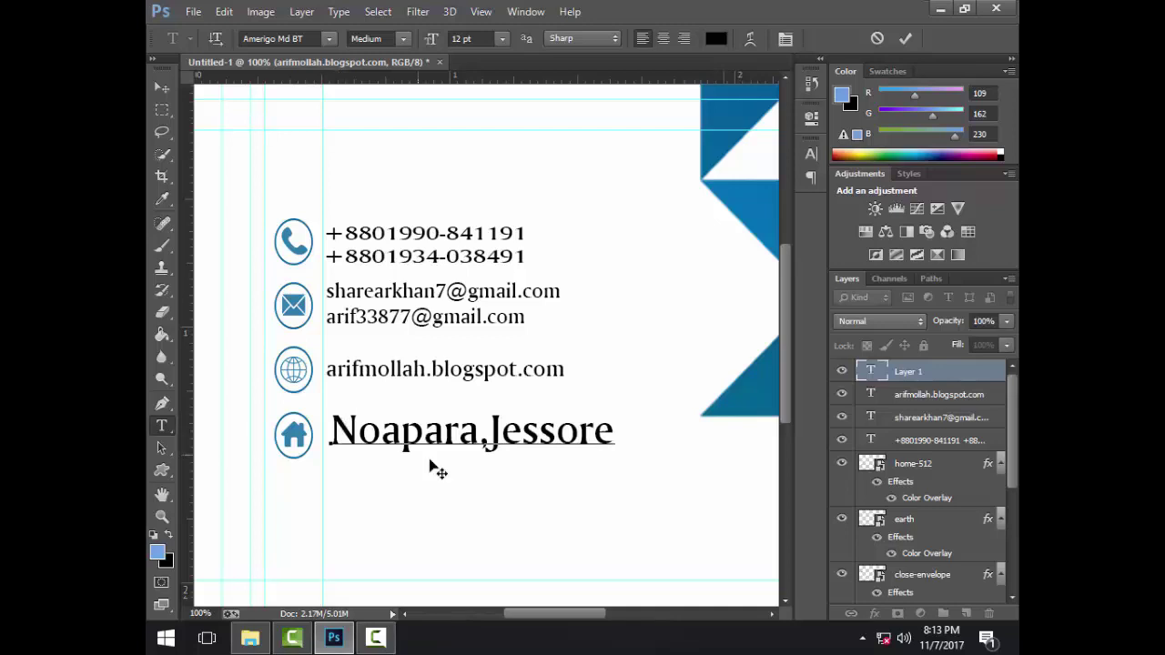
text(,)
text(Abh)
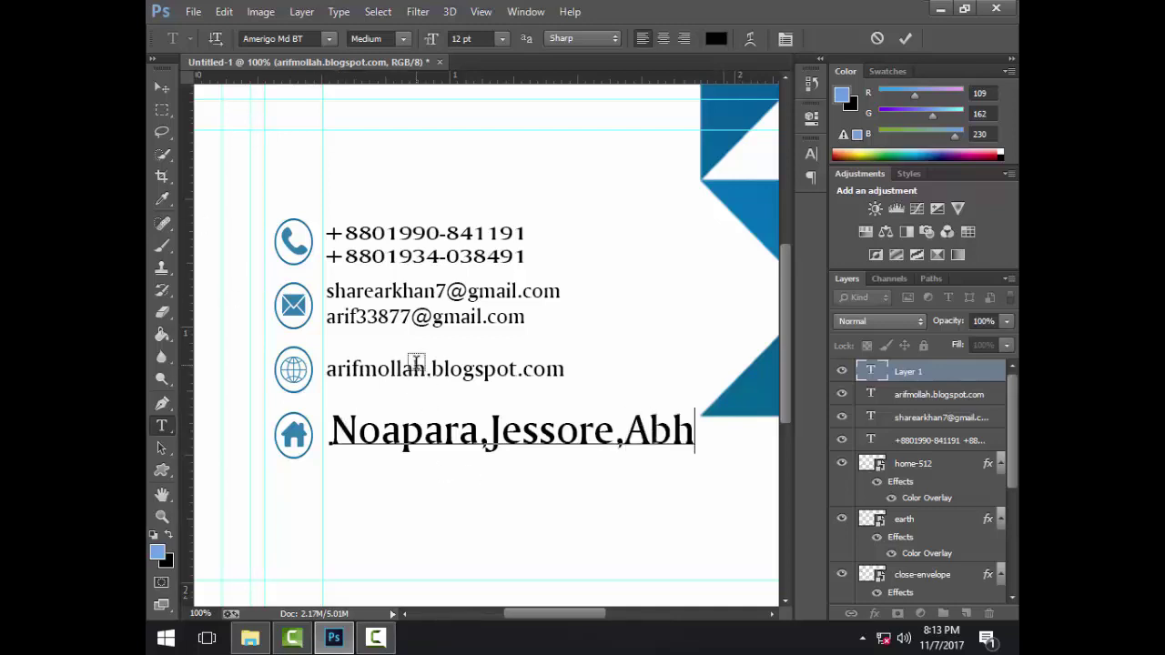
text(oyna)
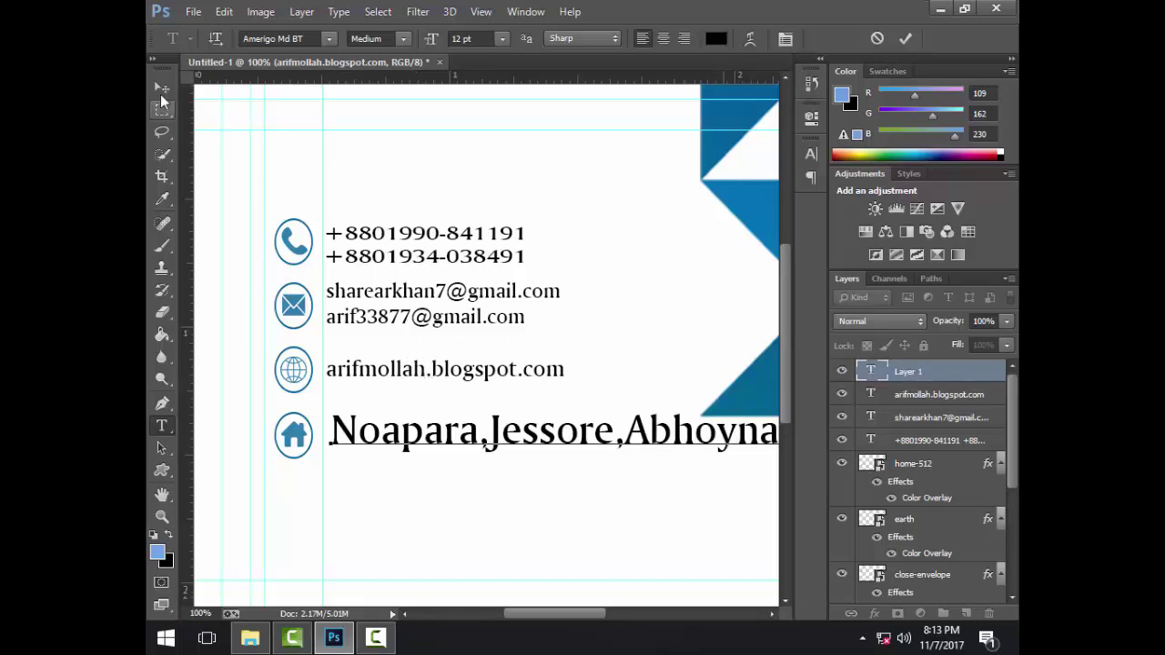
key(ctrl+Return)
Scale the address text to about 55% and place it right beside the house icon
key(ctrl+t)
drag(336, 421, 444, 443)
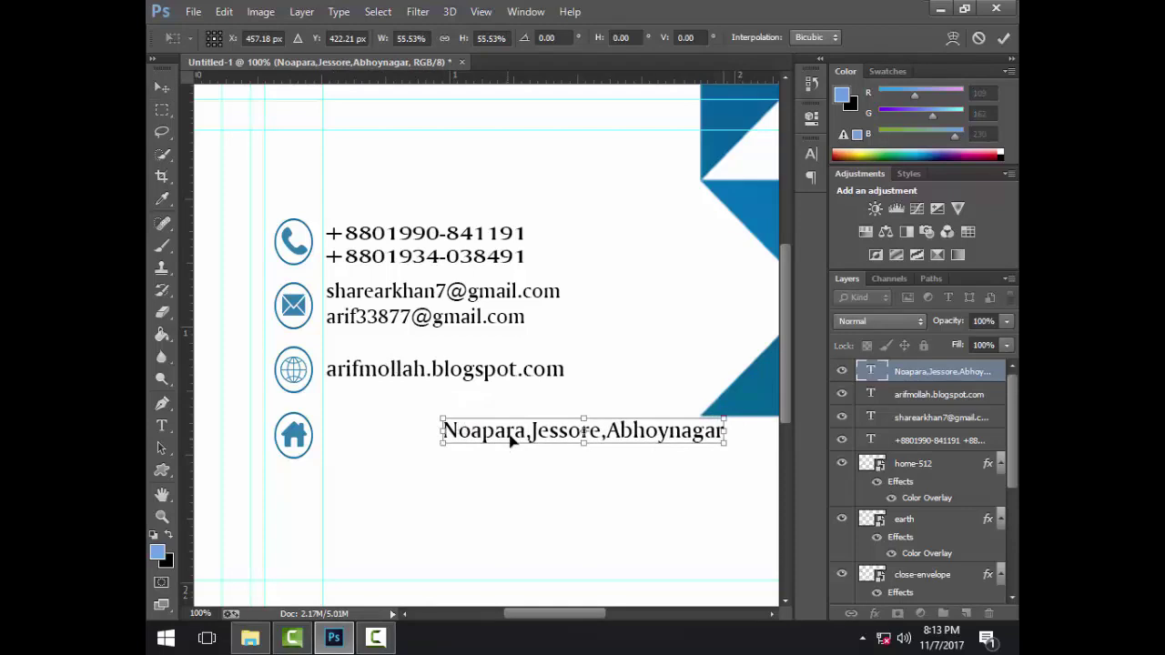
drag(515, 439, 391, 443)
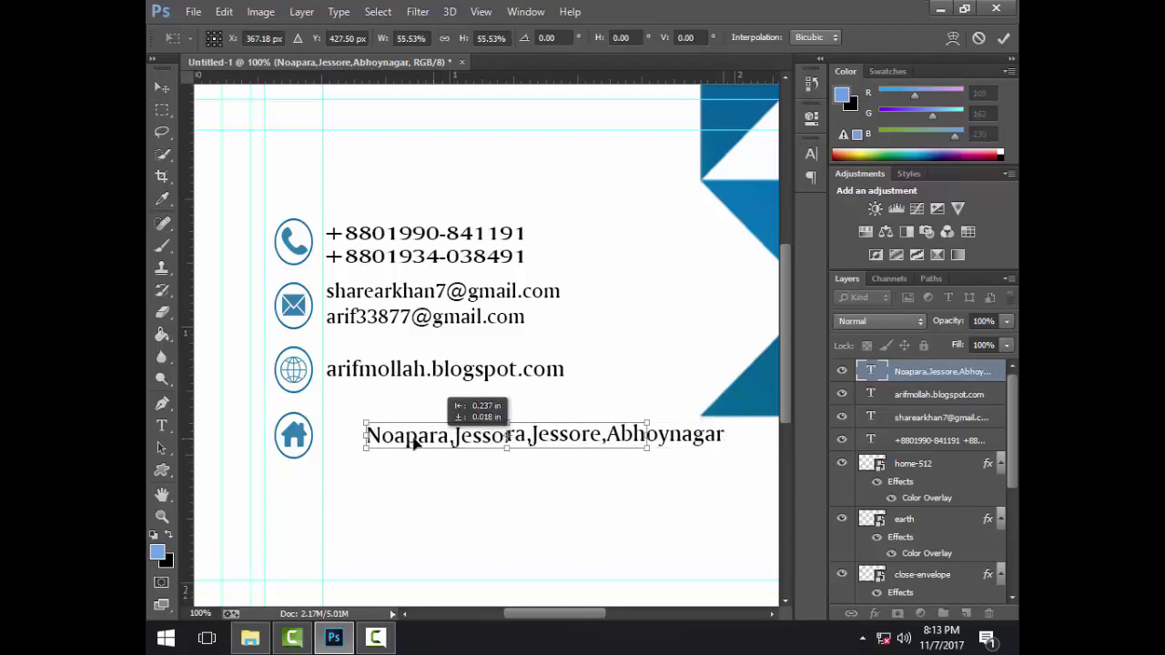
click(1002, 39)
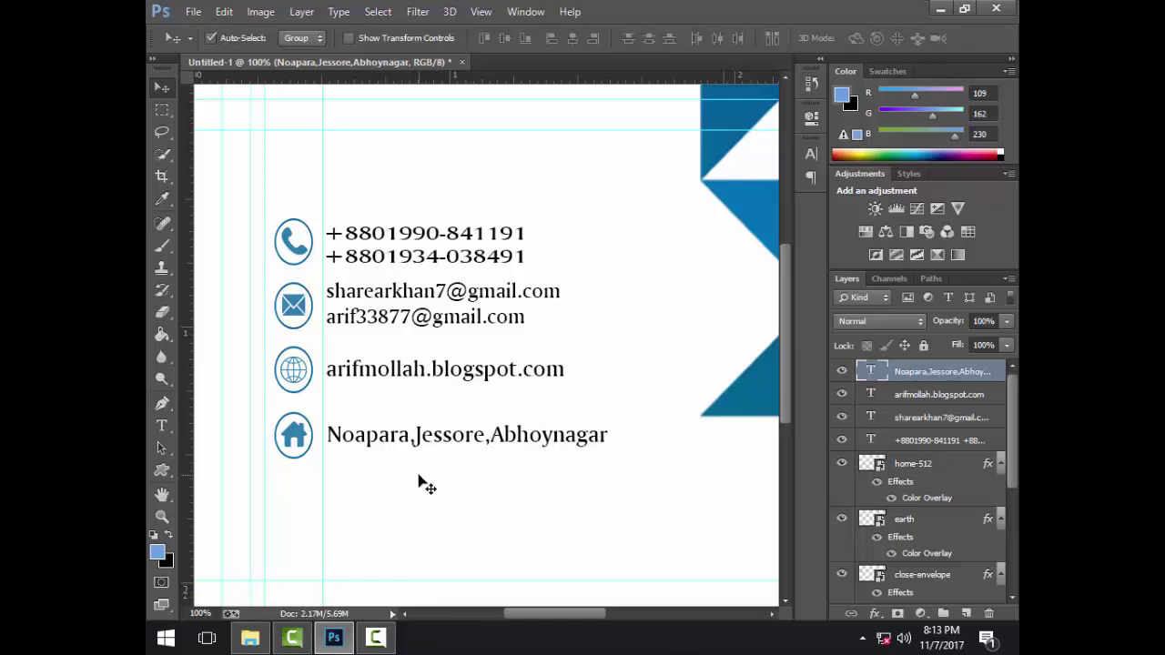
key(Down)
key(Down)
key(Down)
key(Left)
key(Left)
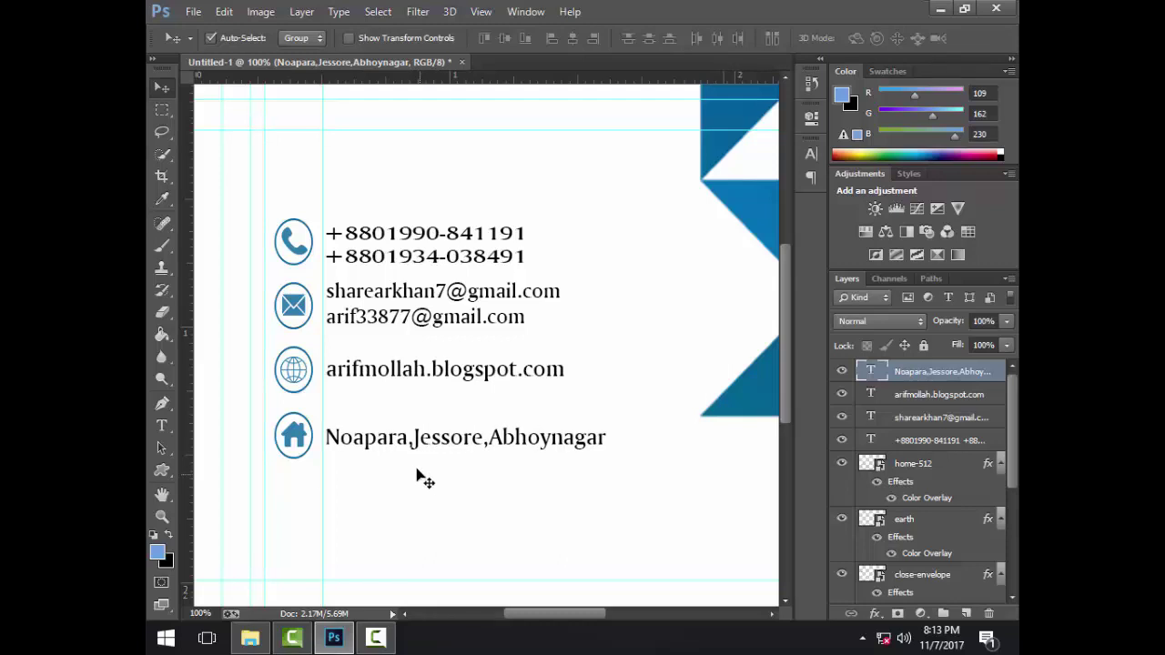
Select all contact icons and text together and move the whole block higher on the card
alt+click(381, 385)
alt+click(381, 385)
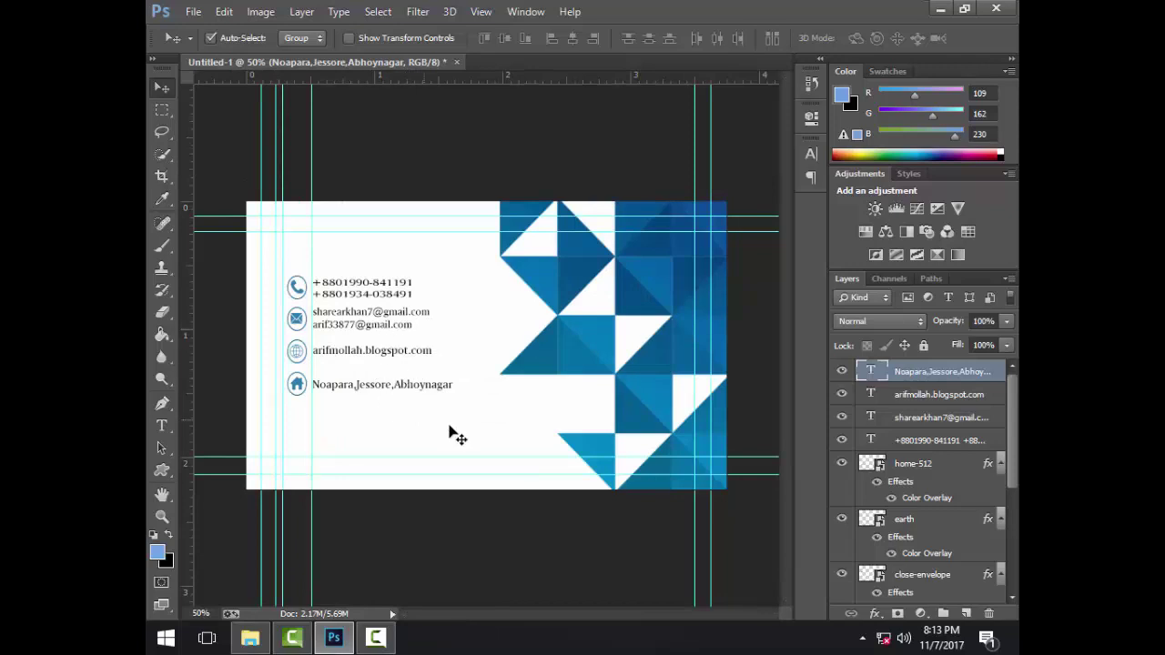
drag(460, 391, 284, 264)
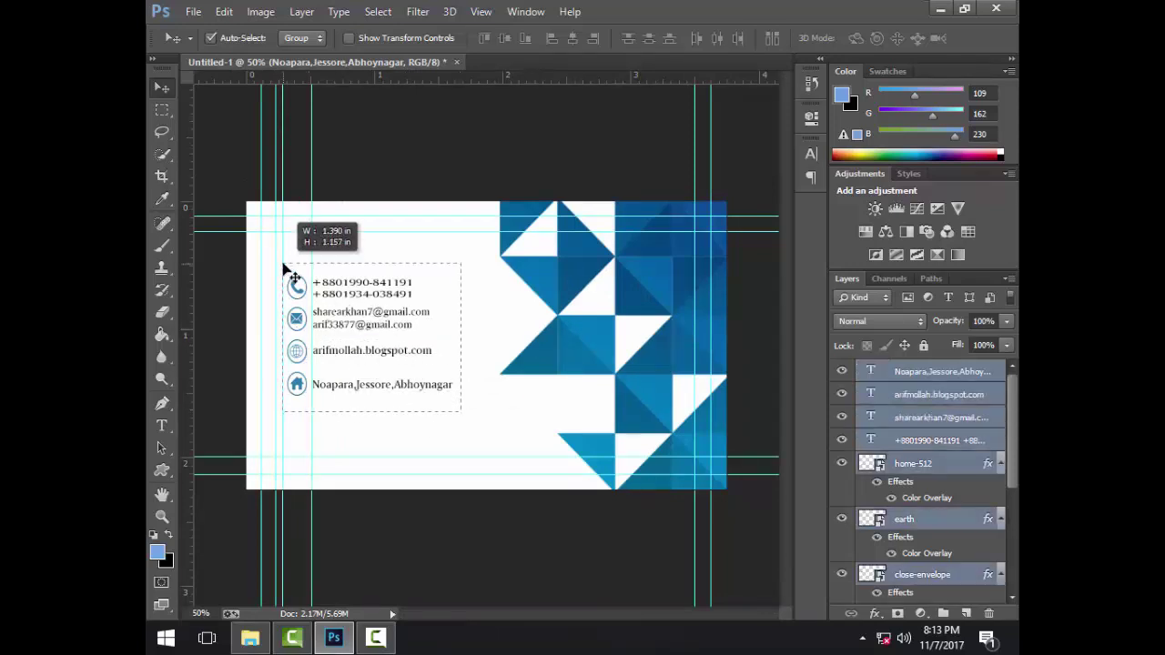
key(Up)
key(Up)
key(Up)
key(Up)
key(Up)
key(Up)
key(Up)
key(Up)
key(Up)
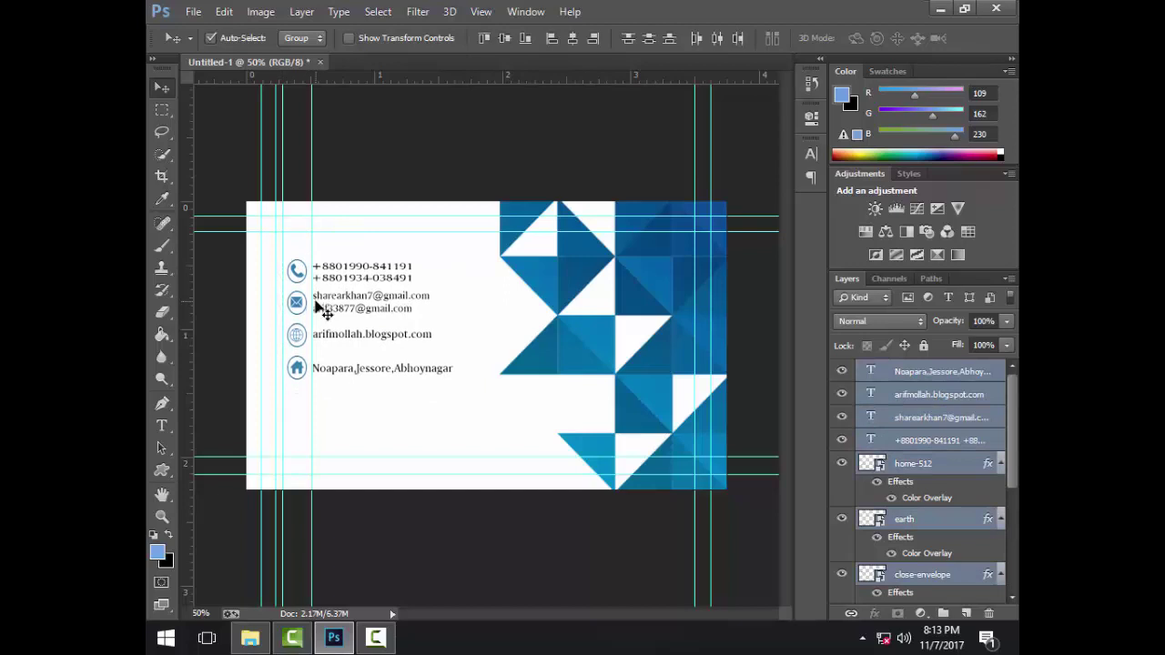
key(Up)
key(Up)
key(Up)
key(Up)
key(Up)
key(Up)
key(Up)
key(Up)
key(Up)
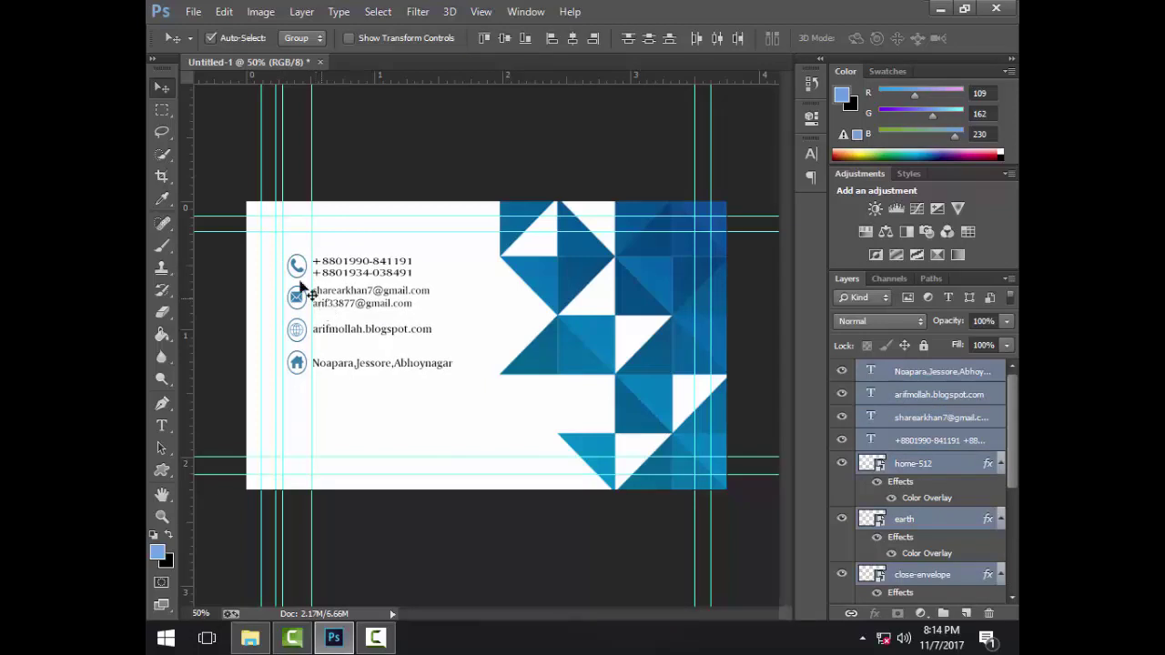
click(454, 448)
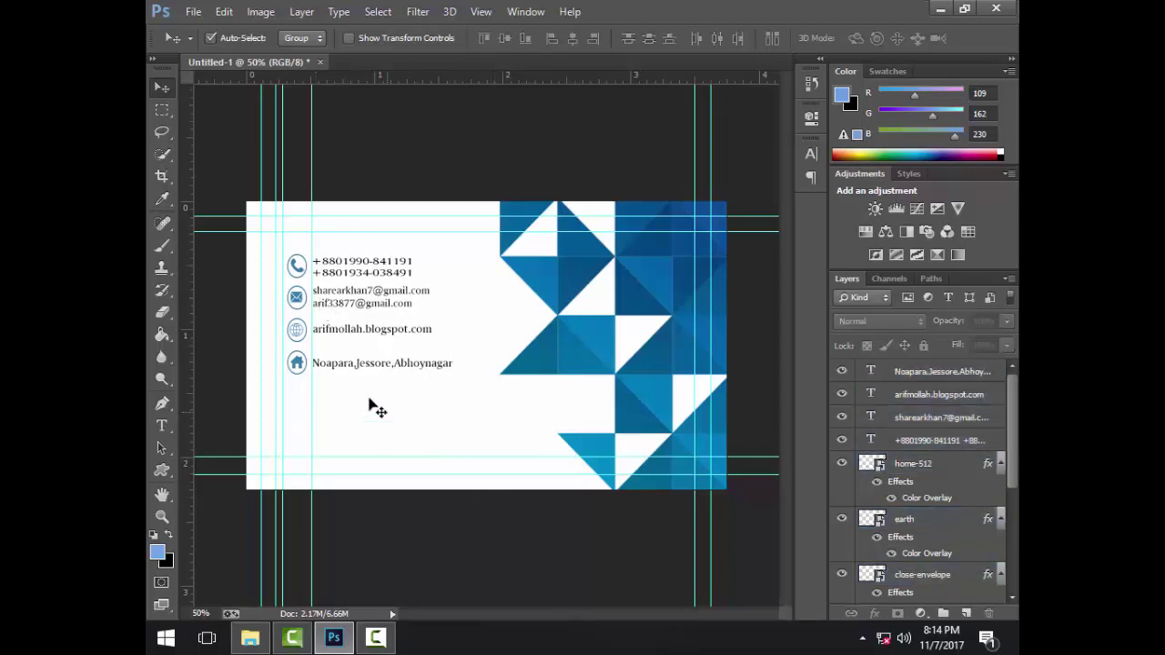
click(941, 10)
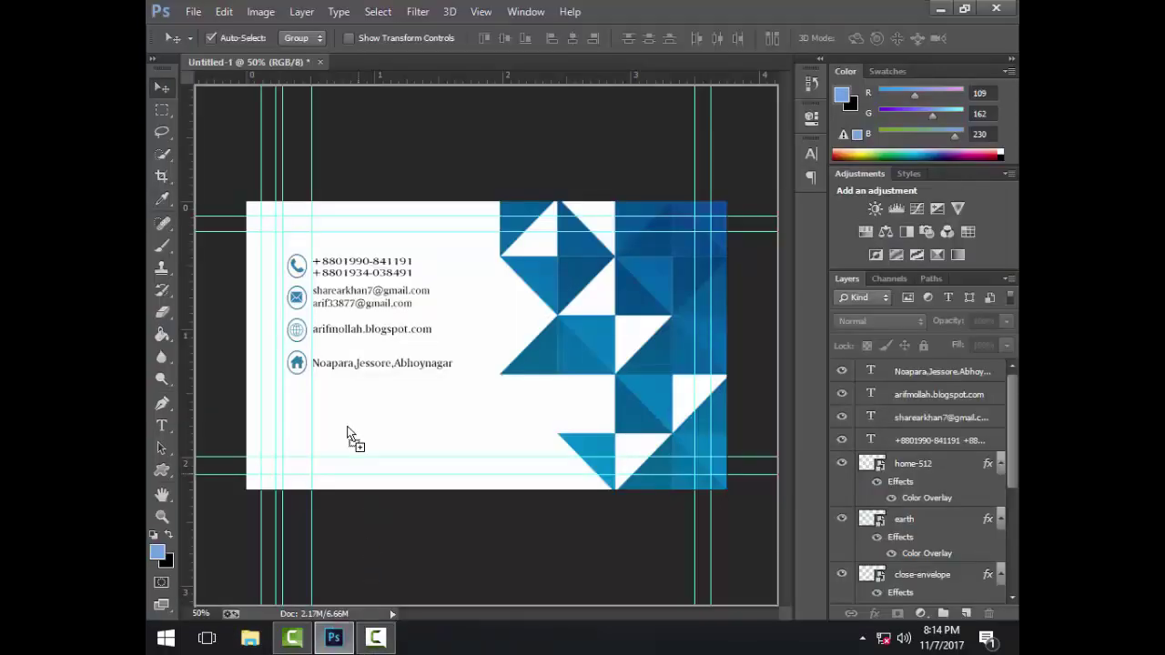
Drag the 'unnamed' QR code image onto the card's lower-left and scale it to 7.5%
drag(334, 637, 356, 443)
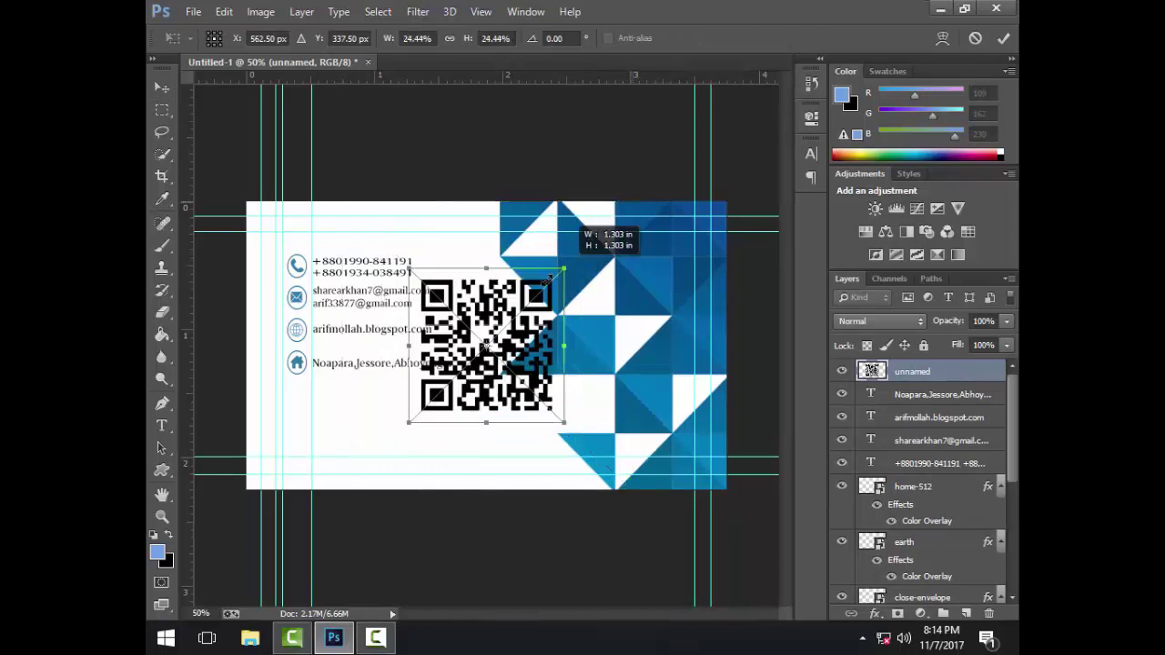
mouse_move(631, 198)
mouse_down()
mouse_move(510, 320)
mouse_move(312, 441)
mouse_move(320, 433)
mouse_up()
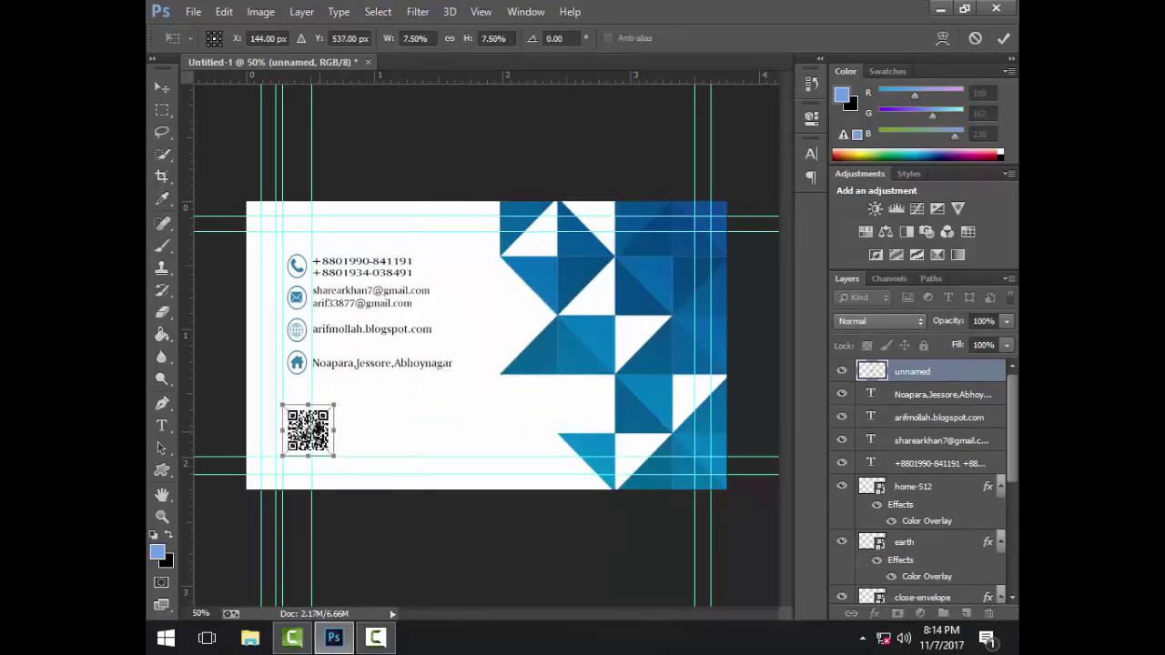
click(1004, 38)
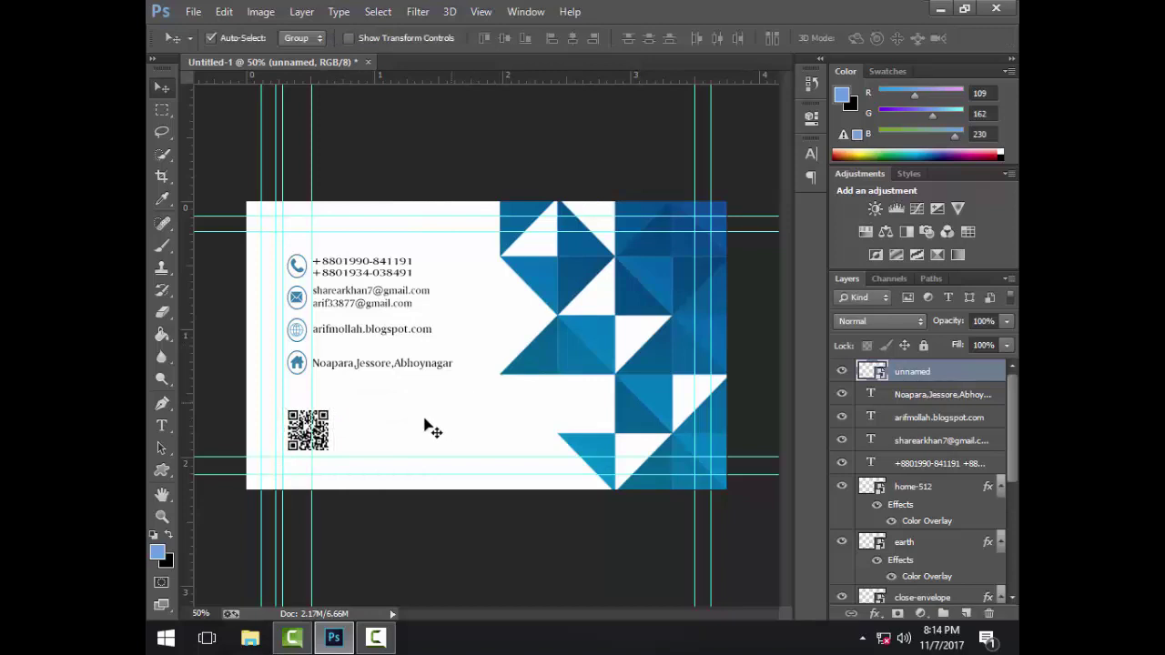
Nudge the QR code left and down under the contact icons, then preview the layout with guides toggled
ctrl+click(356, 410)
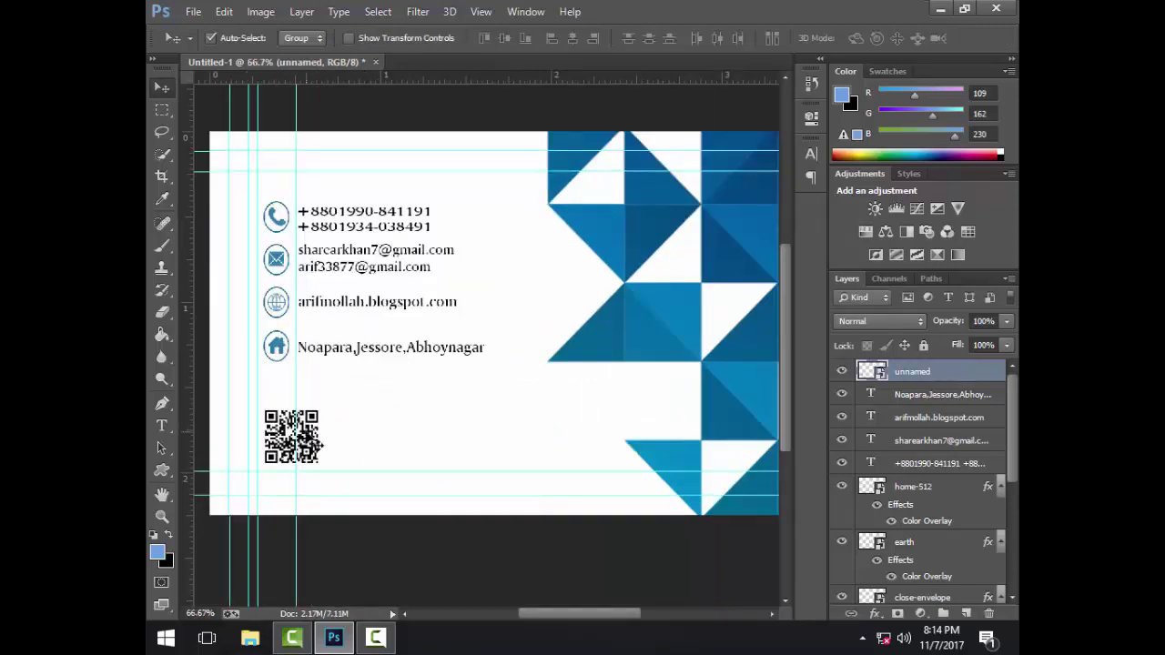
drag(315, 437, 308, 441)
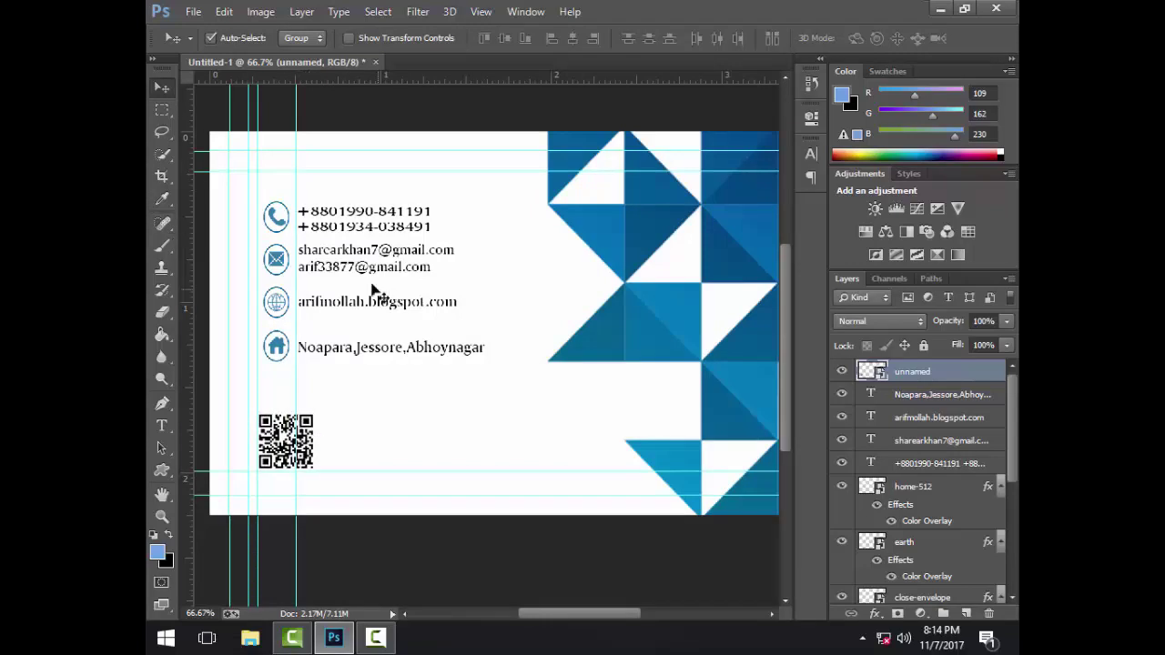
key(ctrl+minus)
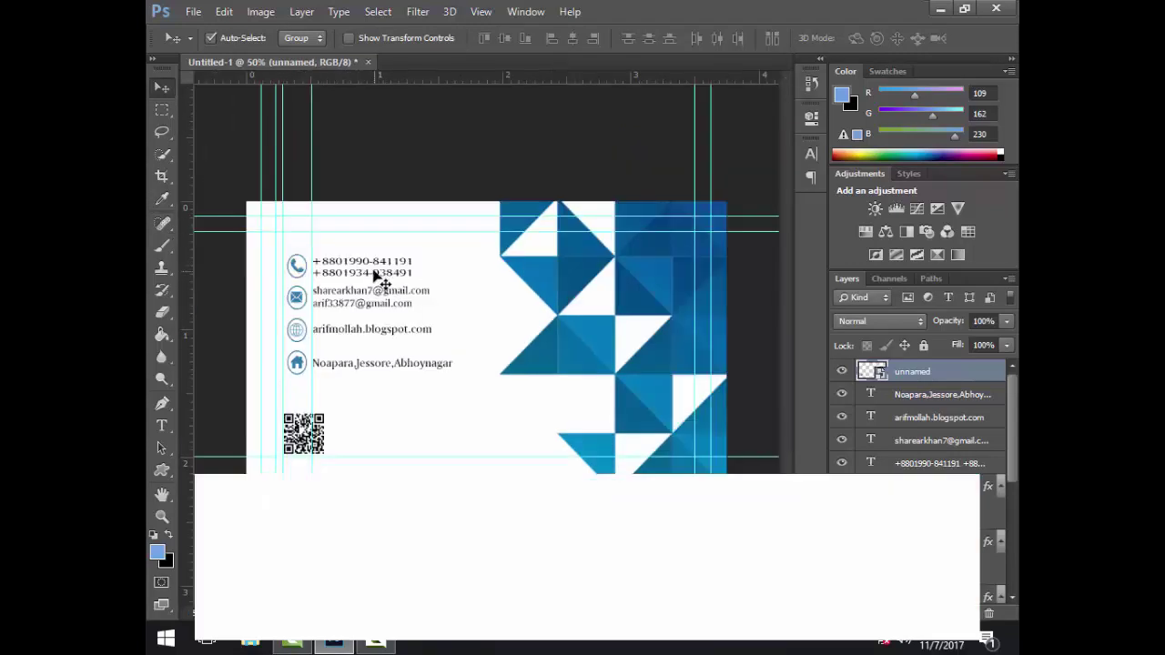
scroll(375, 276, up, 2)
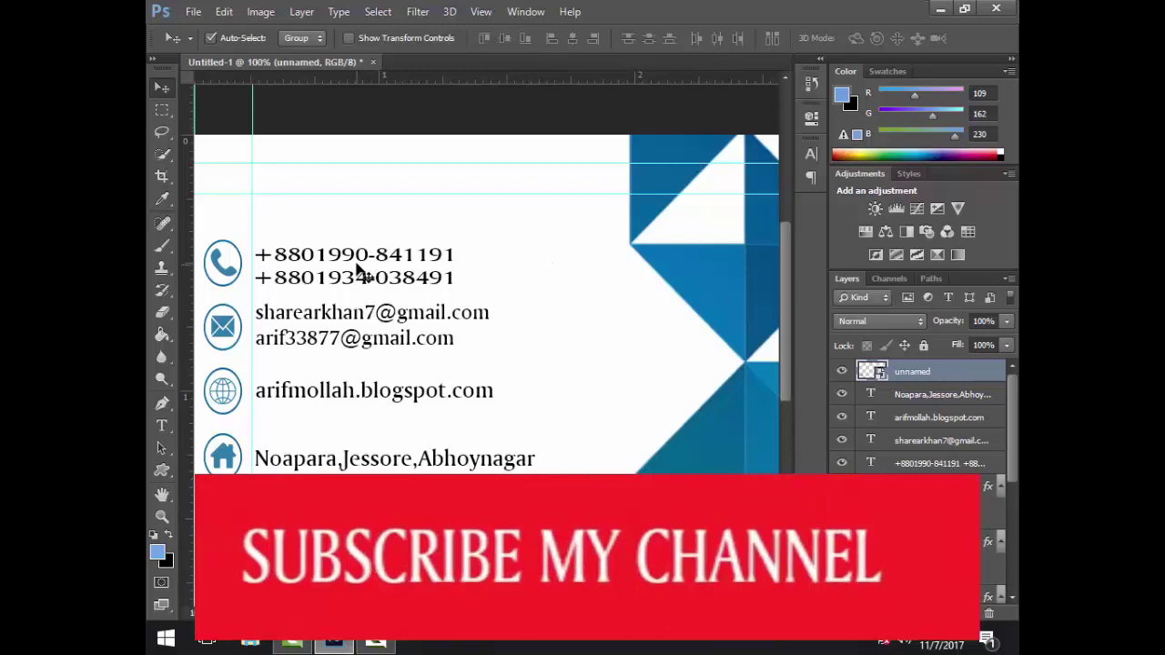
scroll(402, 265, down, 2)
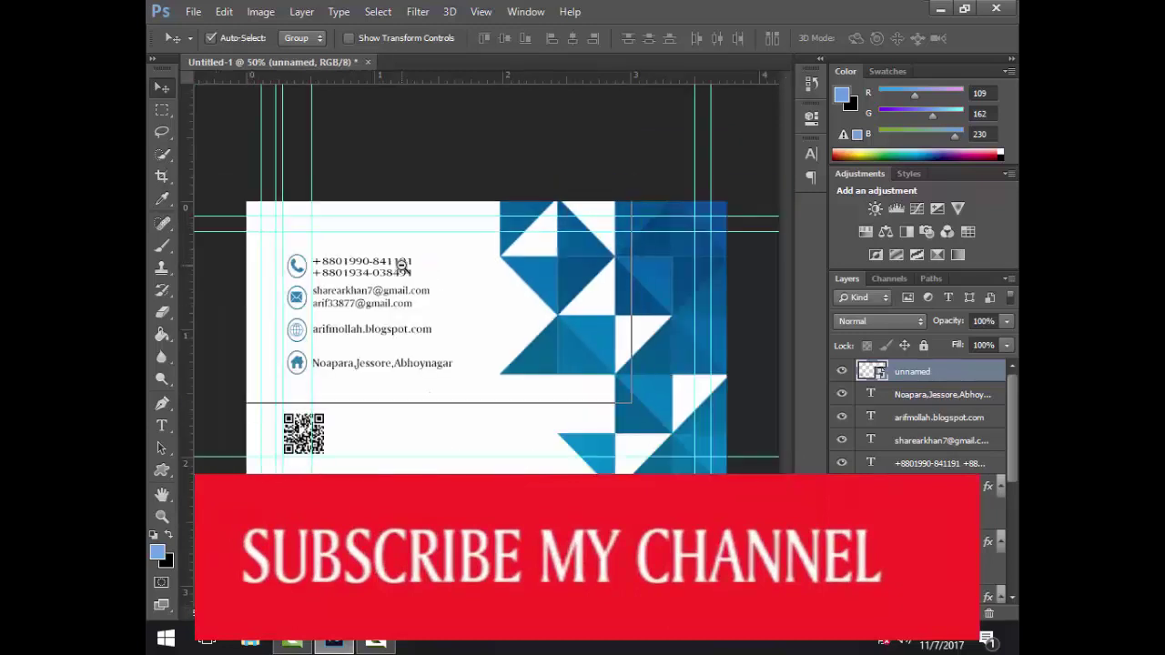
key(ctrl+minus)
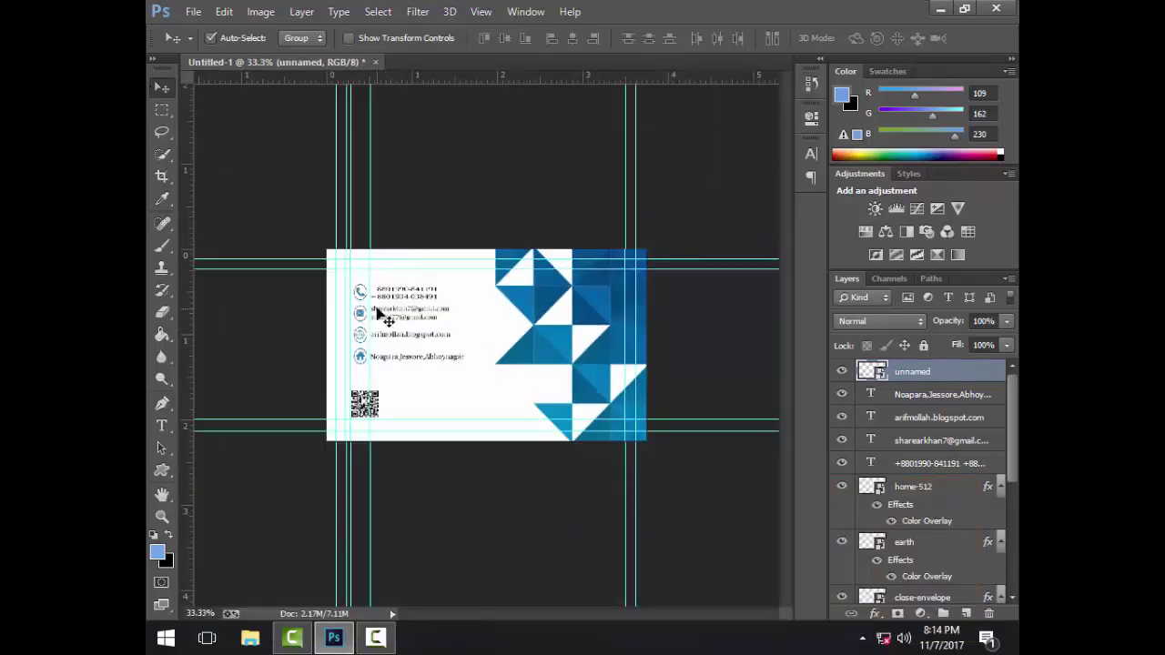
key(ctrl+semicolon)
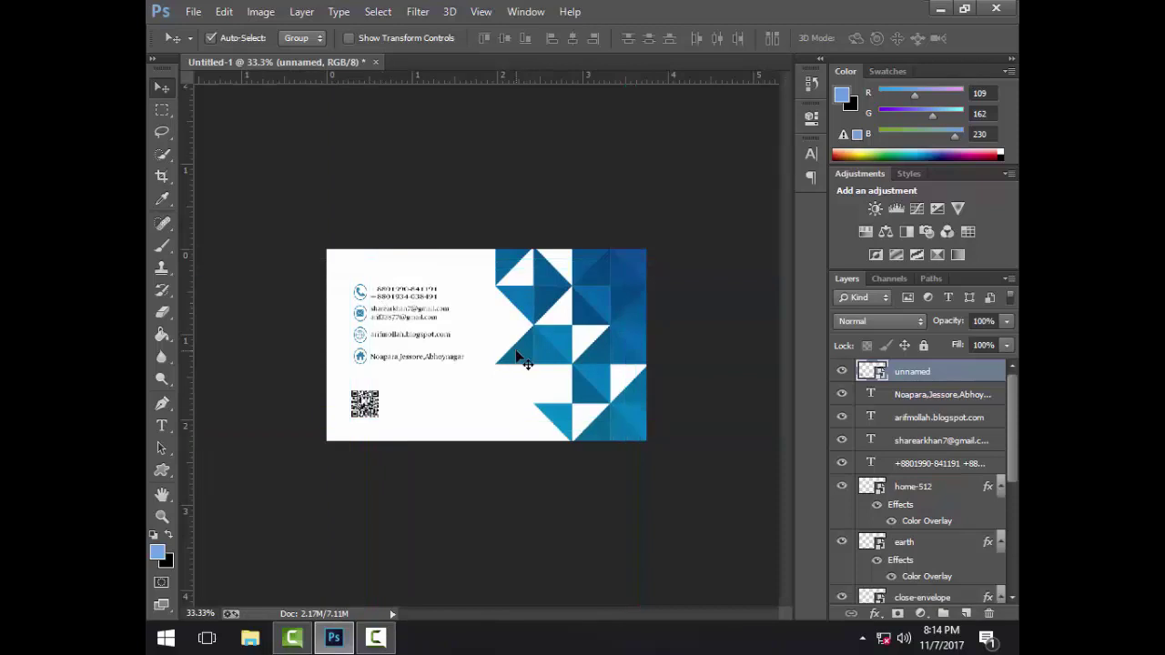
key(ctrl+semicolon)
key(ctrl+plus)
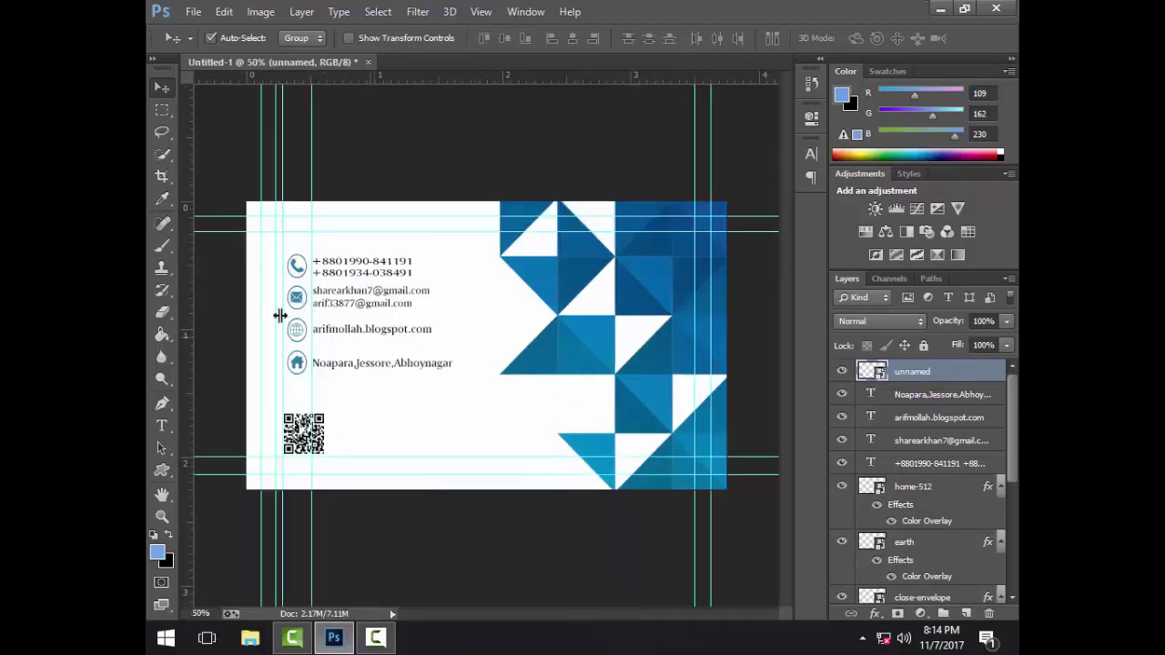
Save the card to the Desktop as a JPEG named 'card 44', accepting the JPEG options
click(193, 11)
click(248, 241)
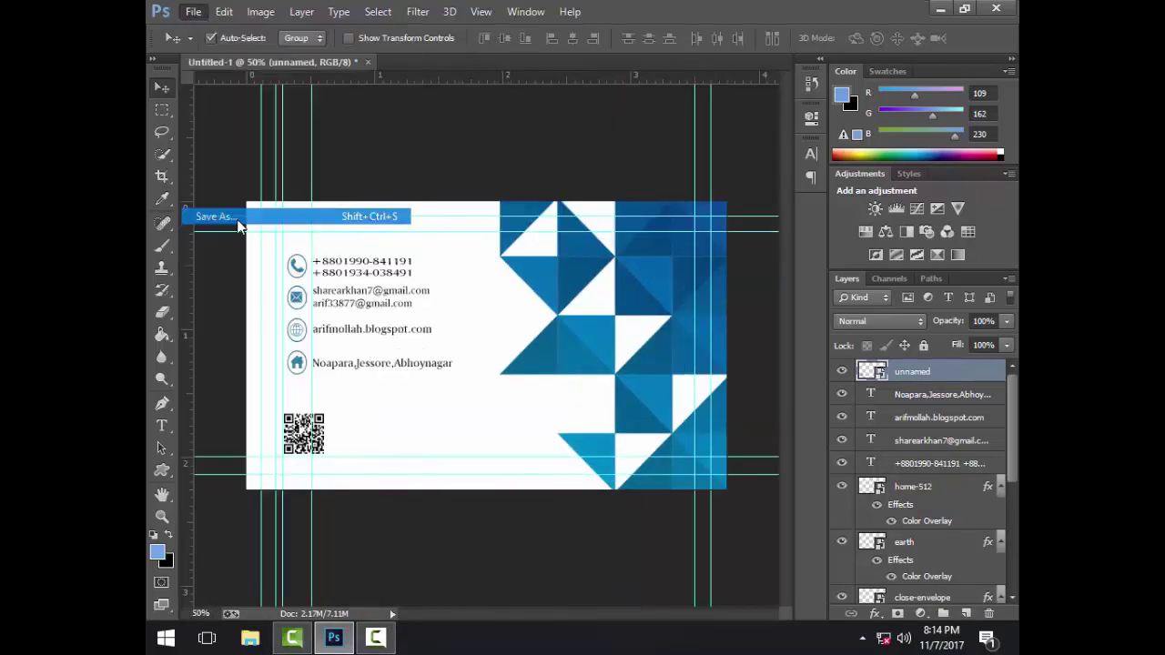
click(377, 343)
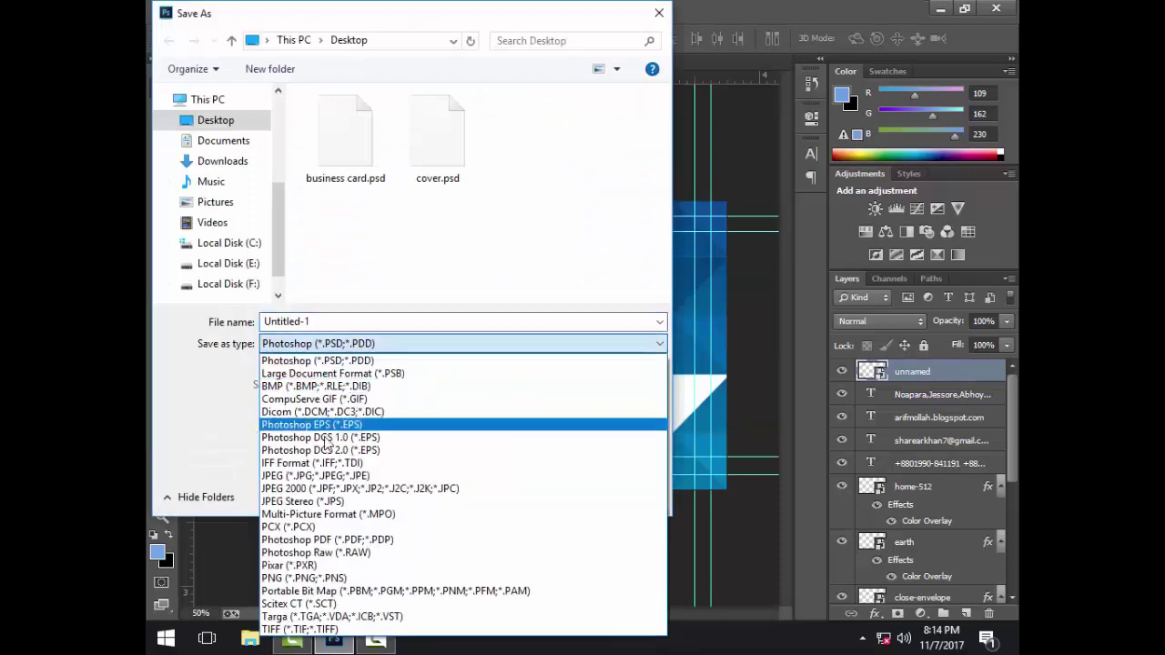
click(314, 478)
double_click(325, 320)
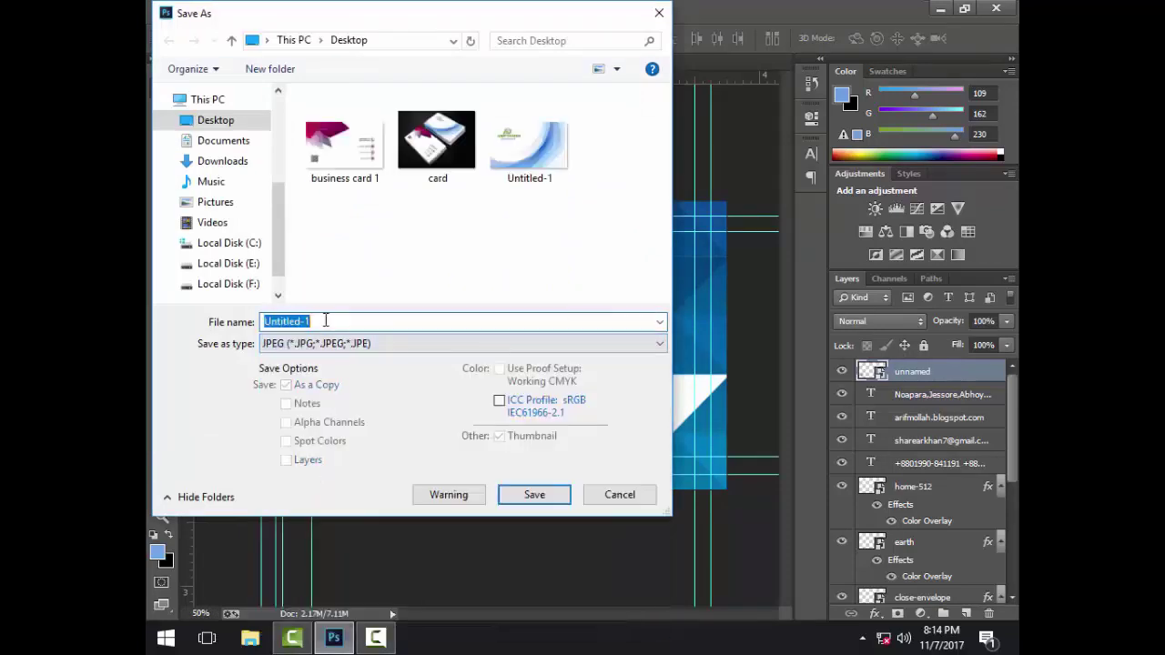
text(card 4444)
click(534, 494)
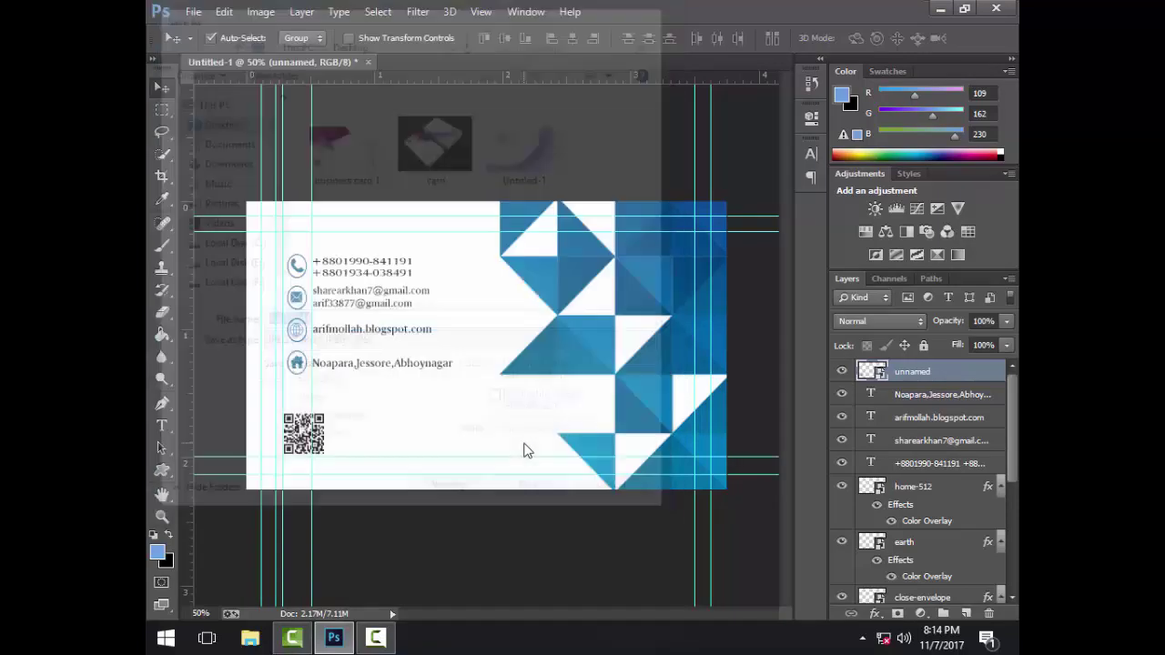
click(683, 157)
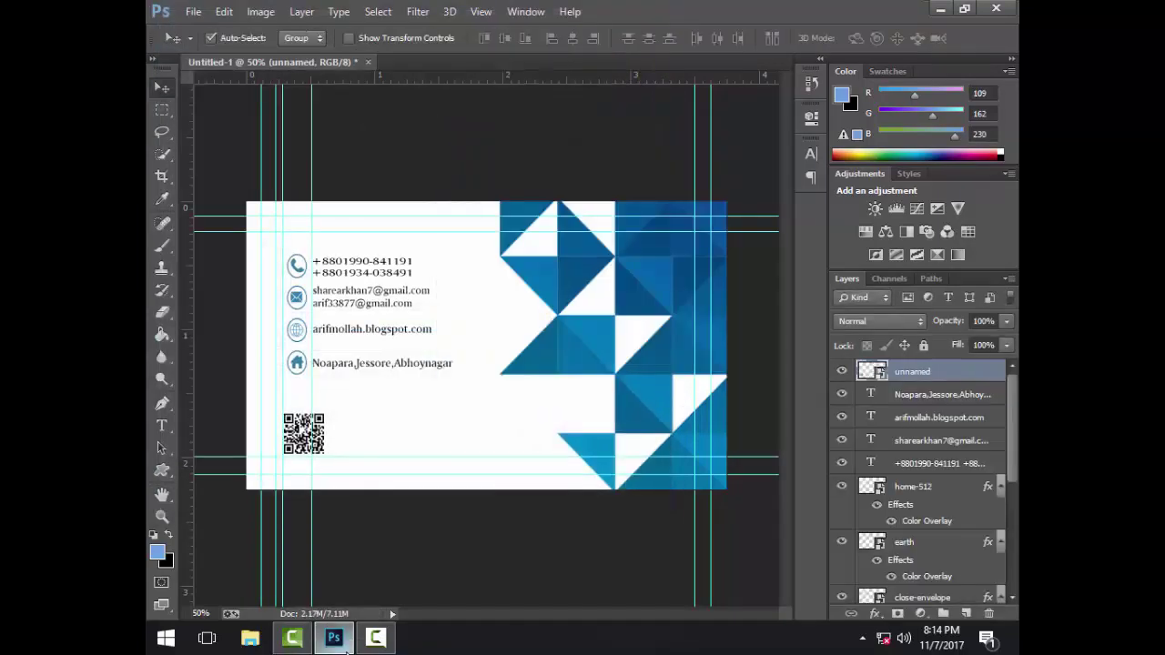
click(376, 639)
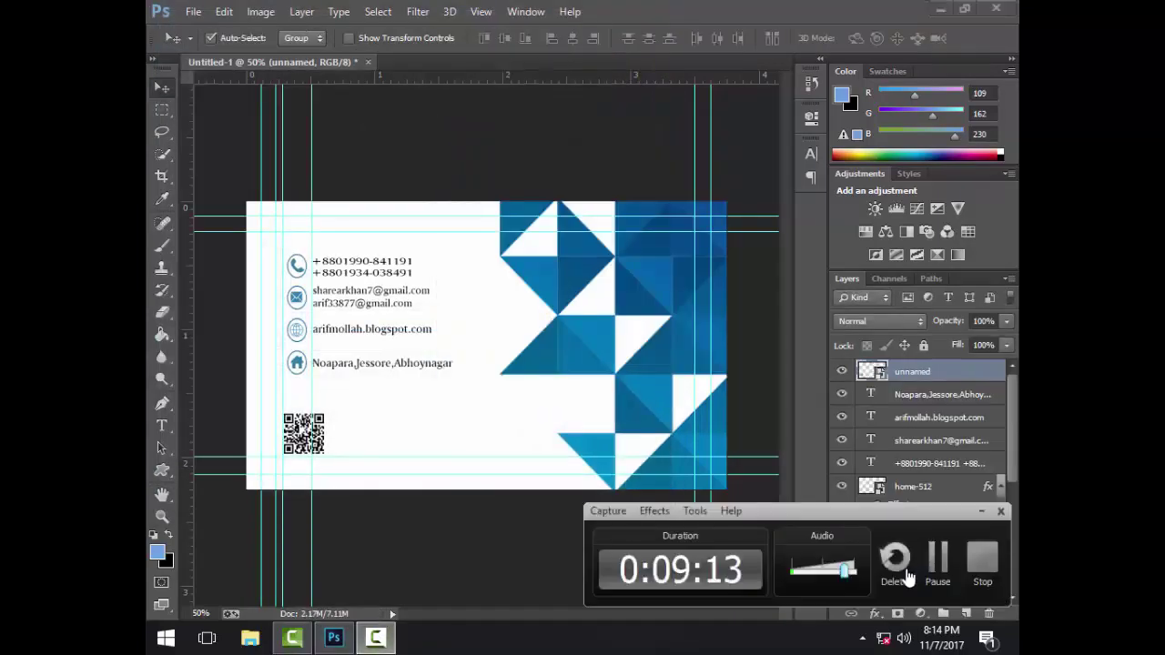